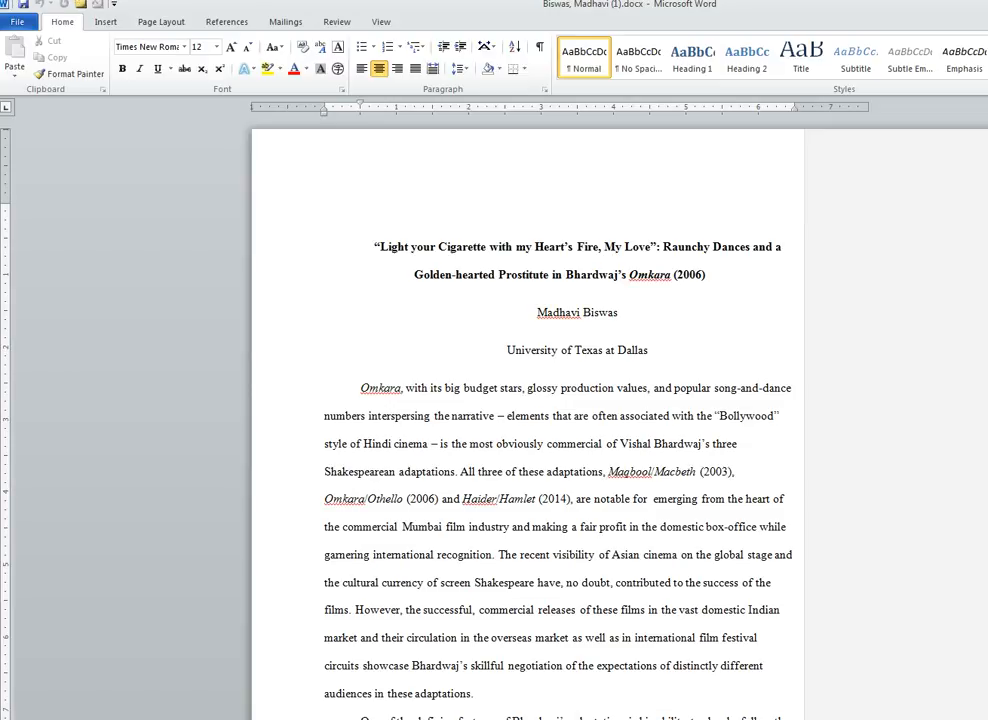
- Scroll down through the Omkara essay to the Bibliography page on page 24
scroll(528, 415, down, 20)
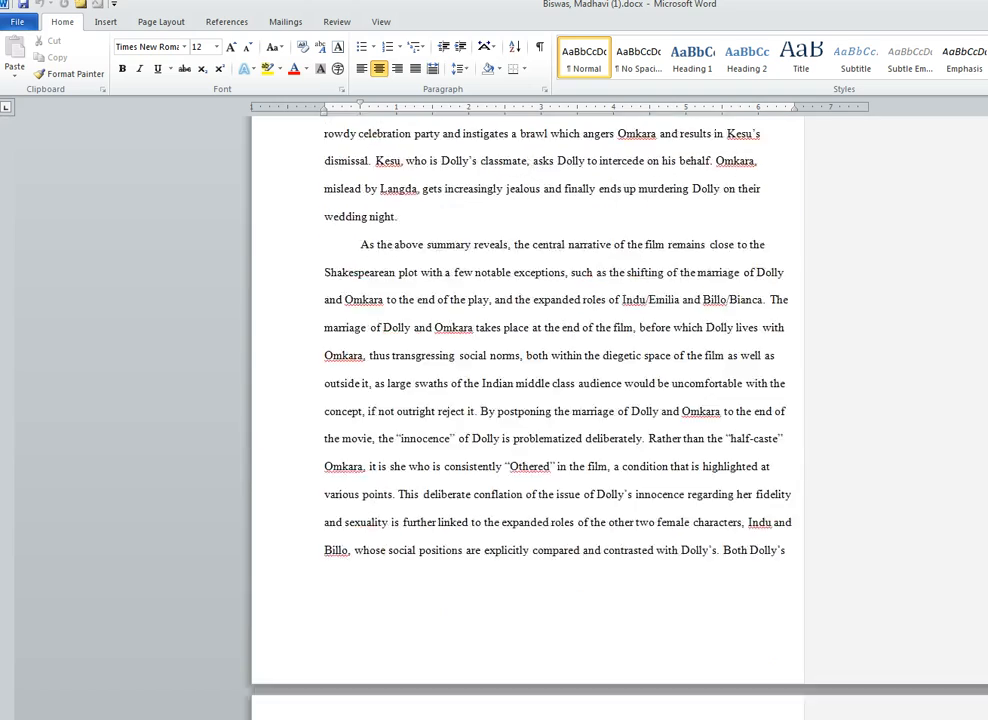
scroll(528, 415, down, 20)
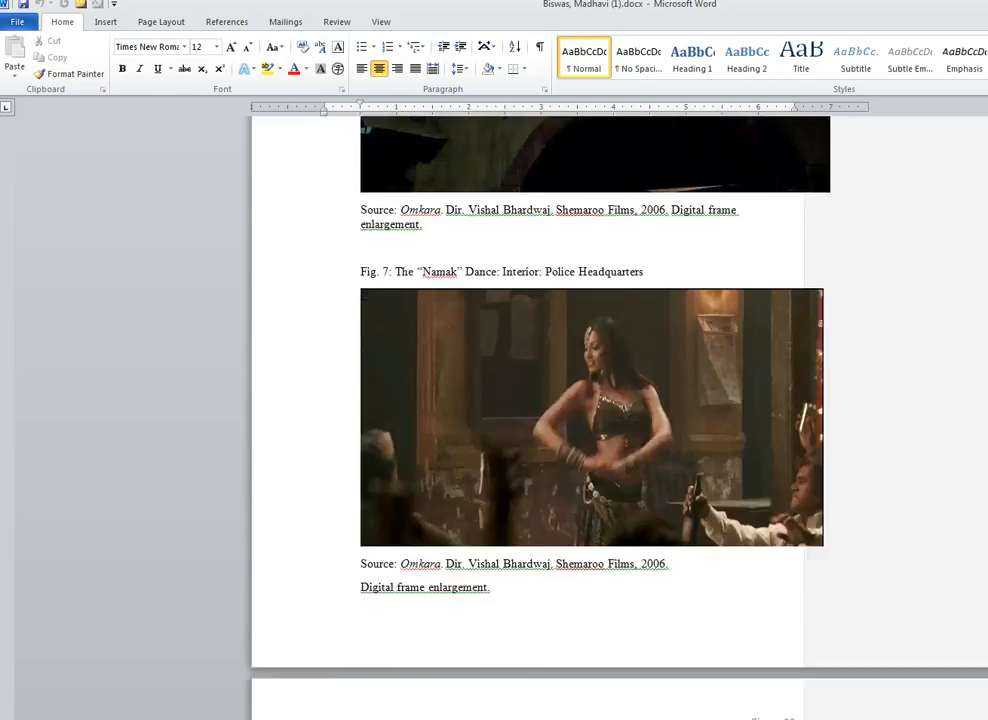
scroll(528, 415, down, 20)
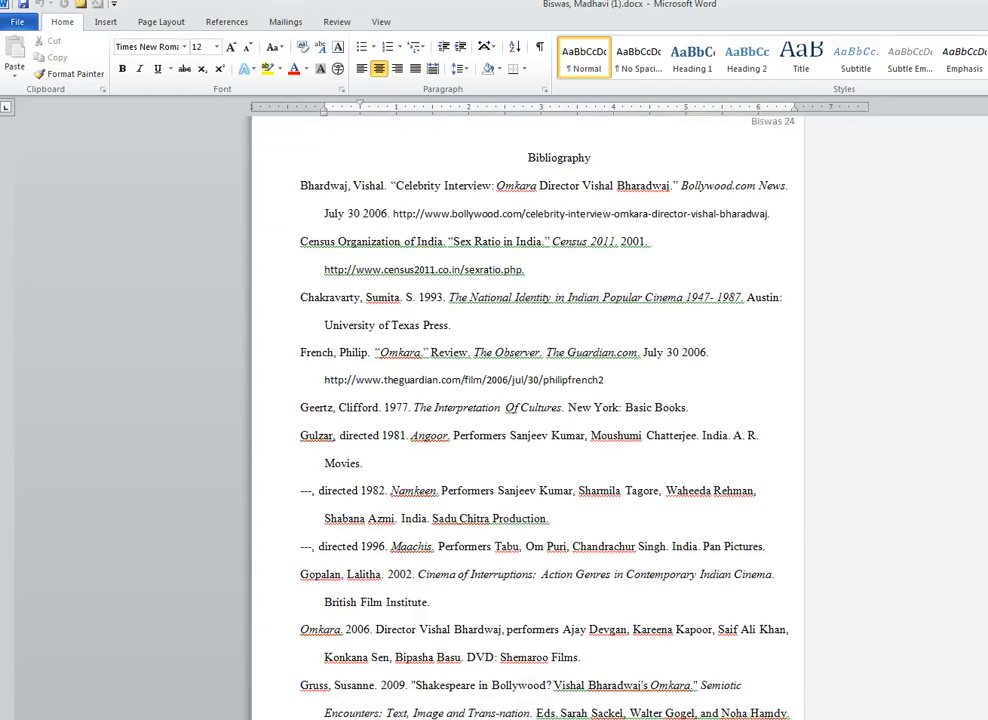
- Select all the bibliography entries, first to last, and copy them
drag(240, 185, 235, 715)
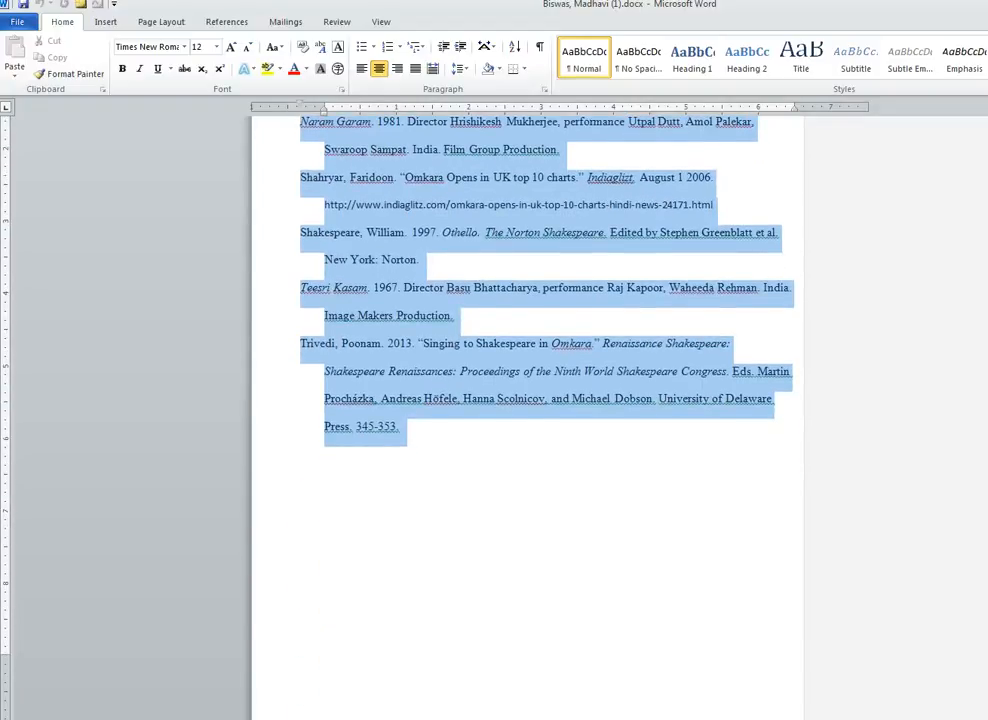
key(ctrl+c)
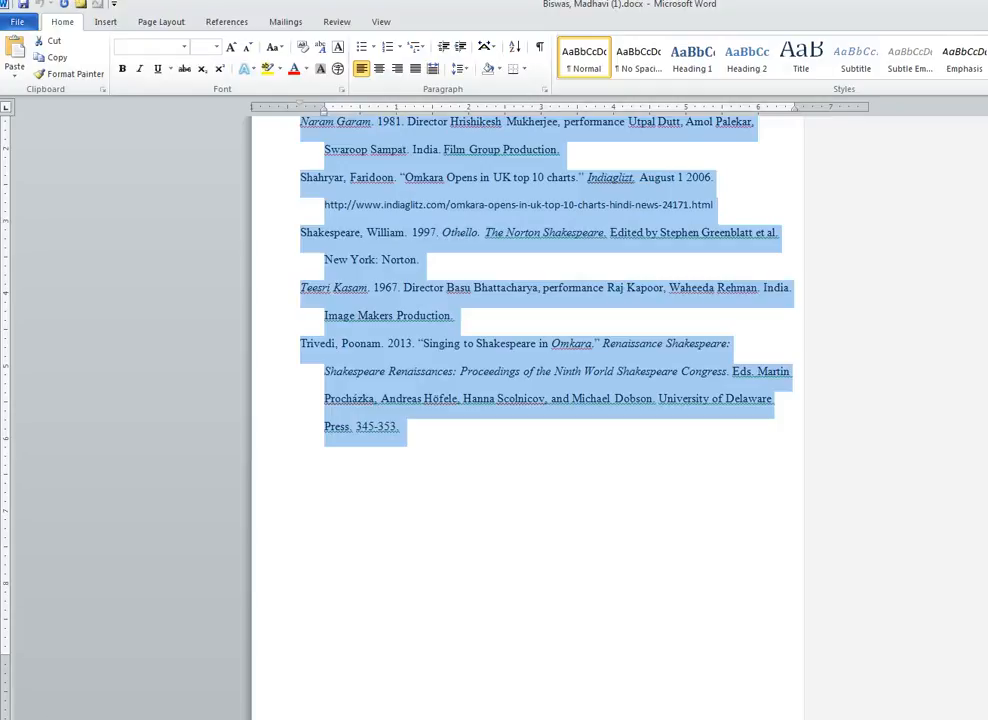
- Create a new blank document and paste the copied bibliography into it
click(17, 21)
click(22, 191)
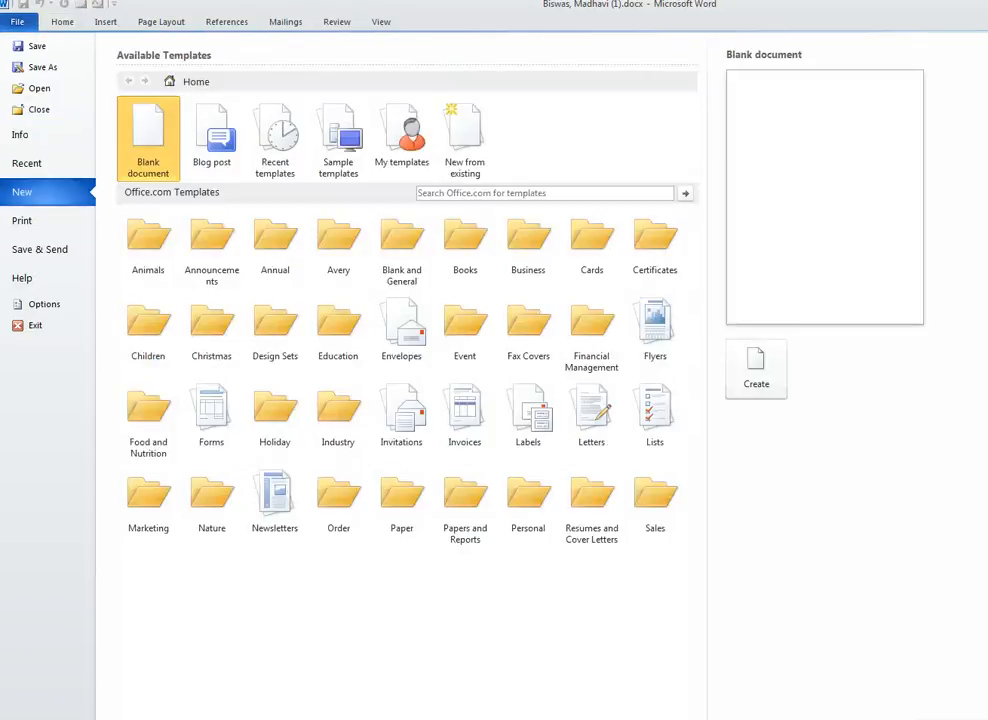
double_click(148, 135)
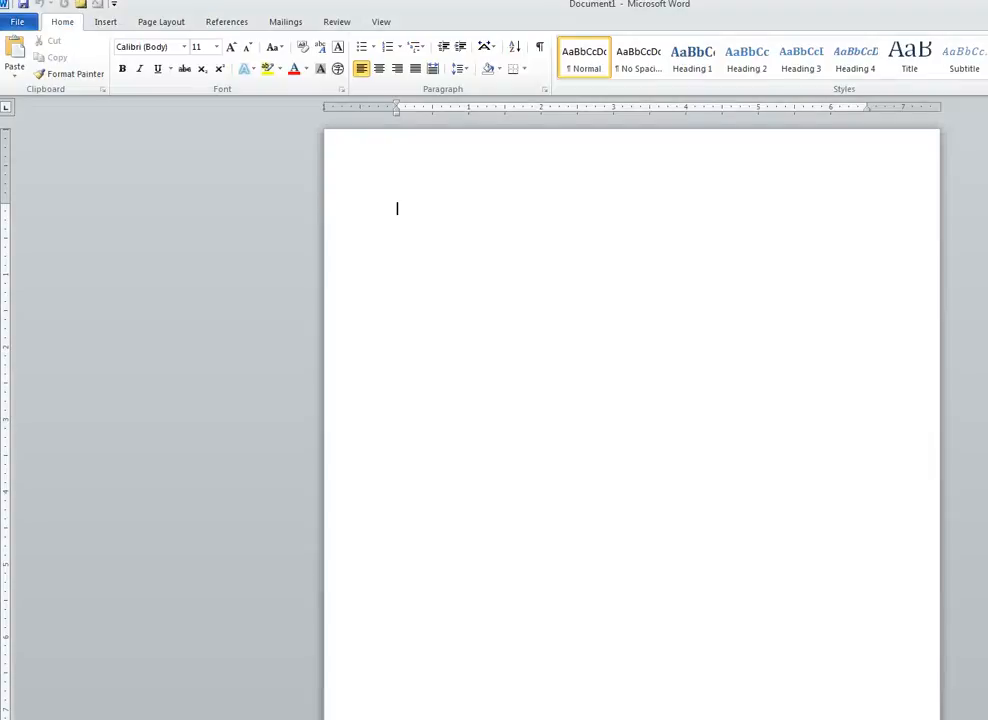
key(ctrl+v)
- Save the new document to the Desktop as Bhardwaj_referencesdocx.docx
click(17, 21)
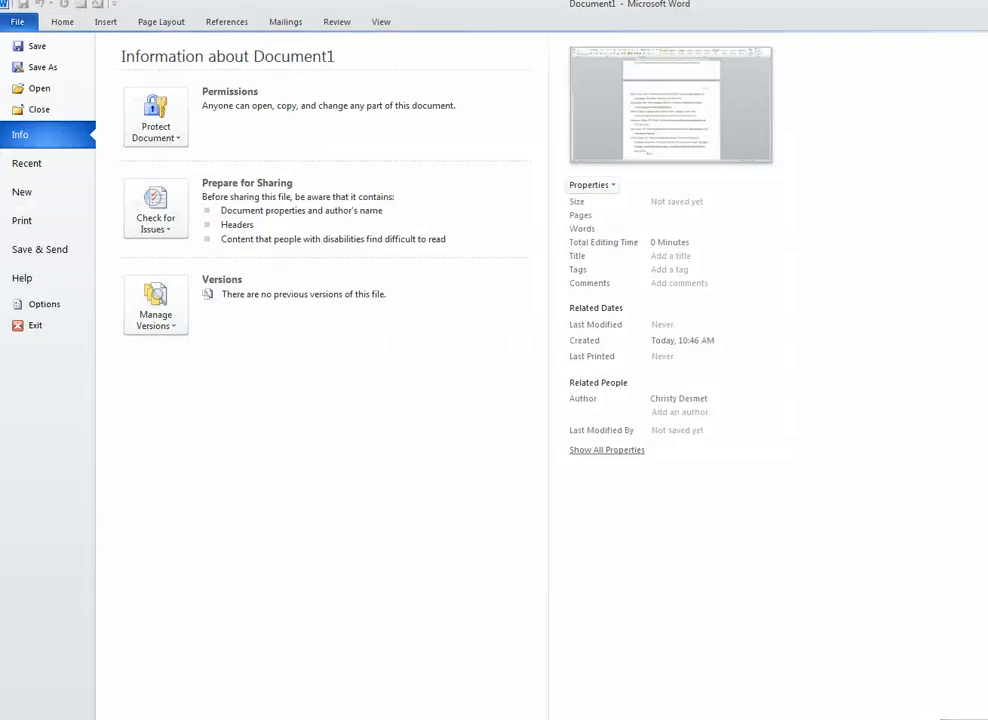
click(43, 67)
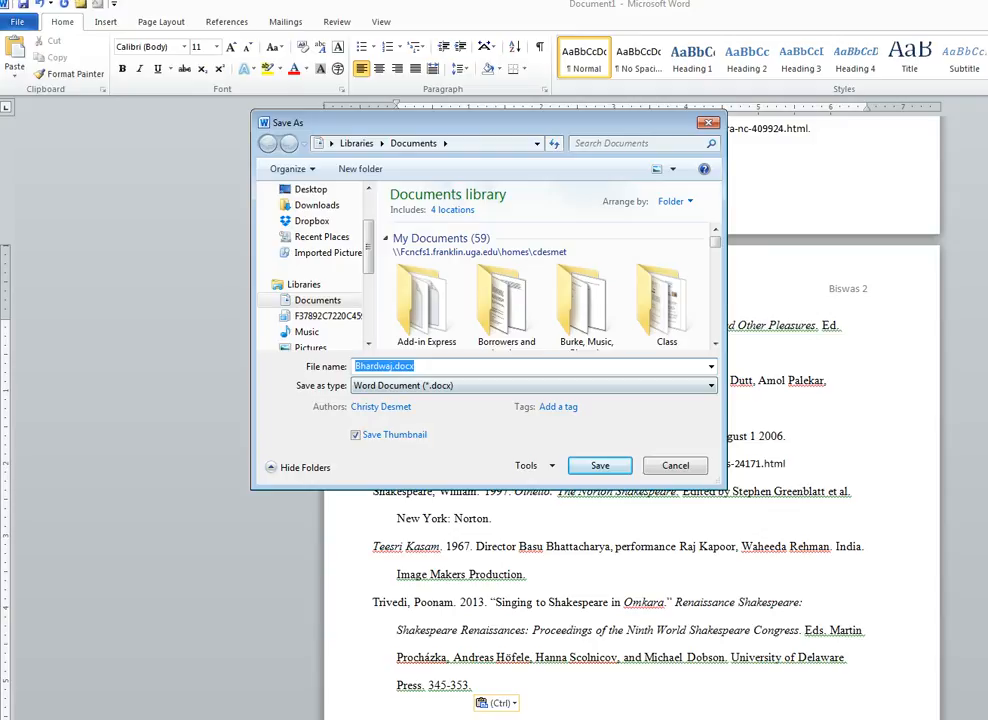
click(398, 366)
text(_references)
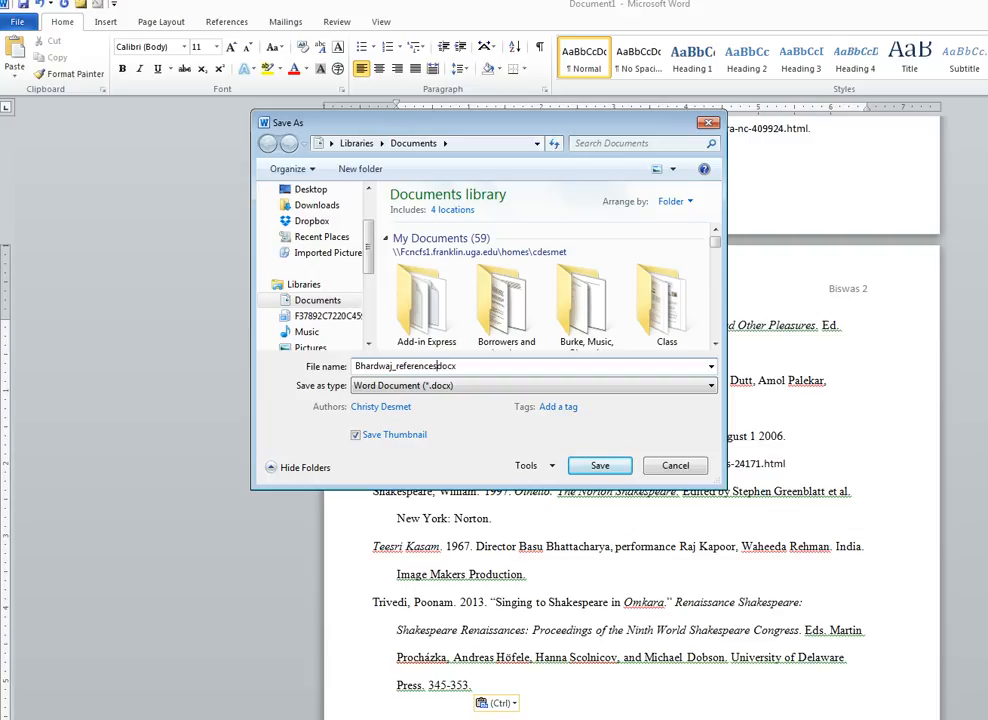
click(311, 189)
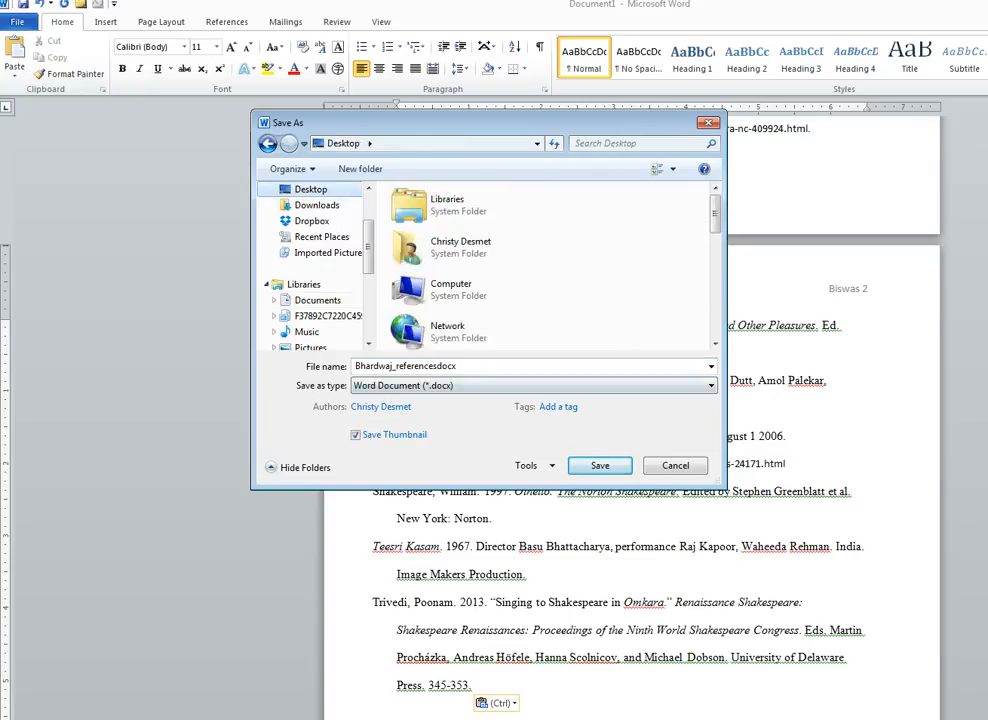
click(600, 466)
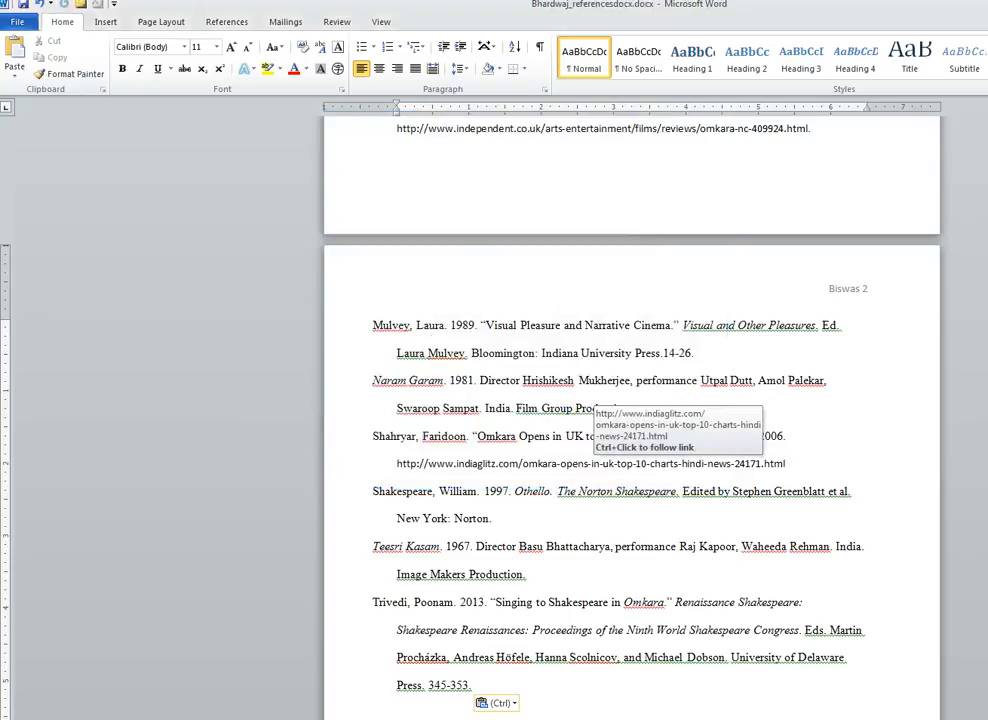
- Add blank lines after the Celebrity Interview, Census, Indian Popular Cinema, Guardian, Interpretation Of Cultures, Angoor and Namkeen entries
scroll(560, 463, up, 10)
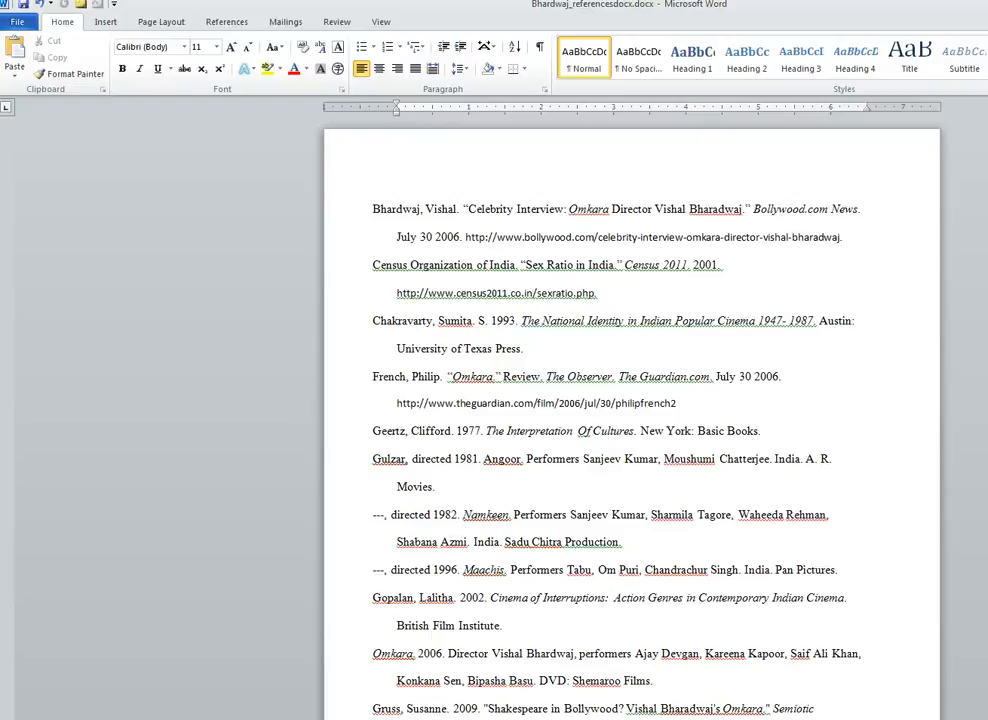
click(373, 265)
key(Return)
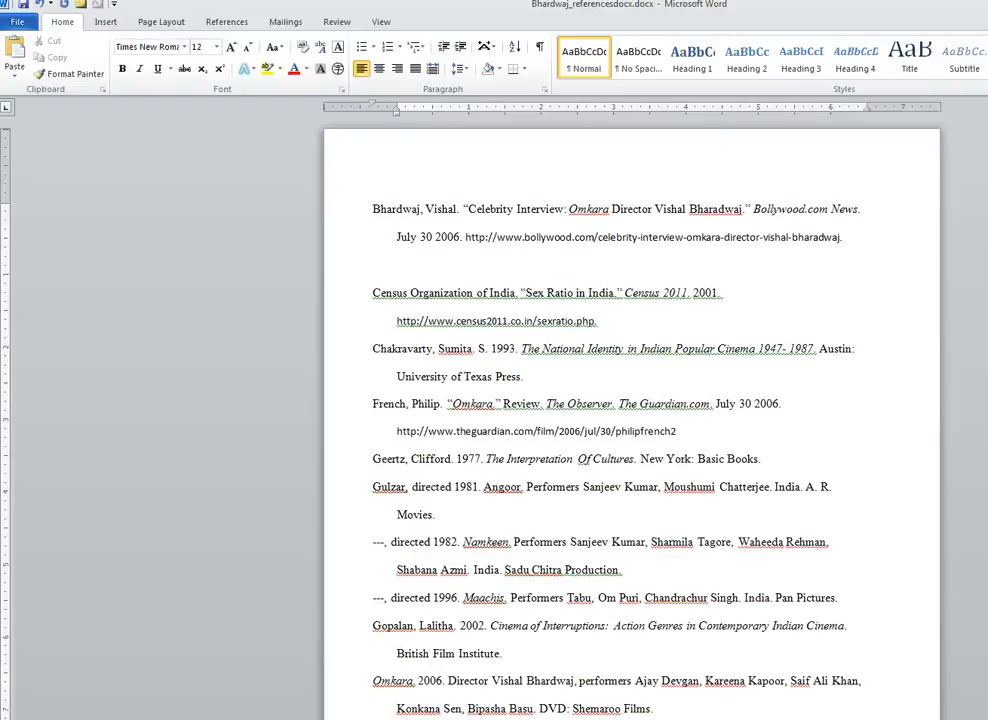
click(598, 321)
key(Return)
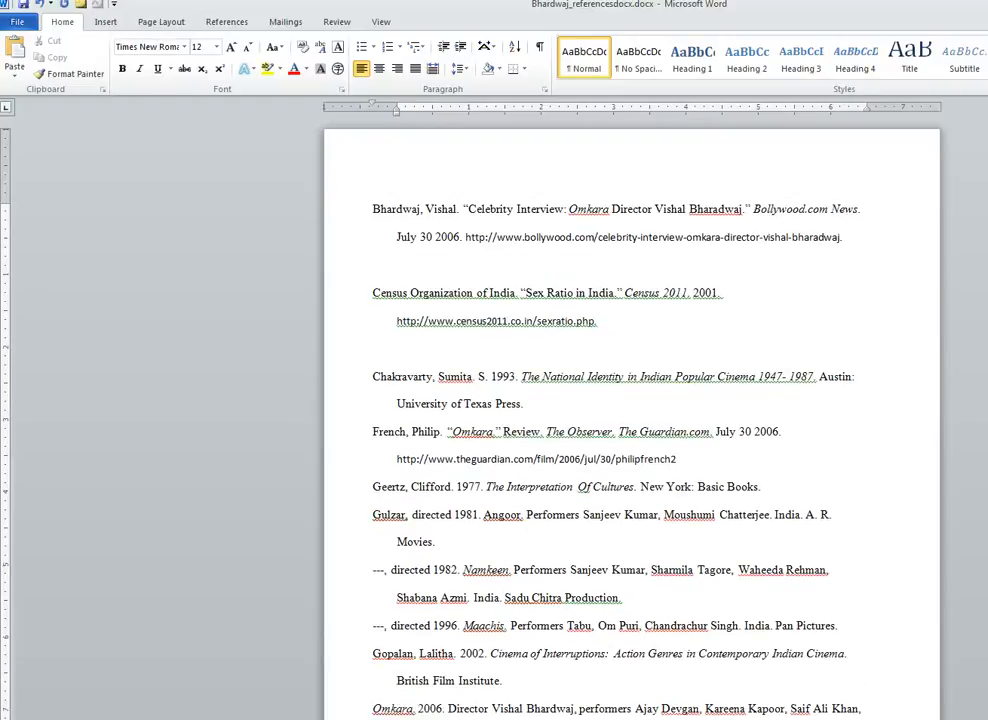
click(526, 404)
key(Return)
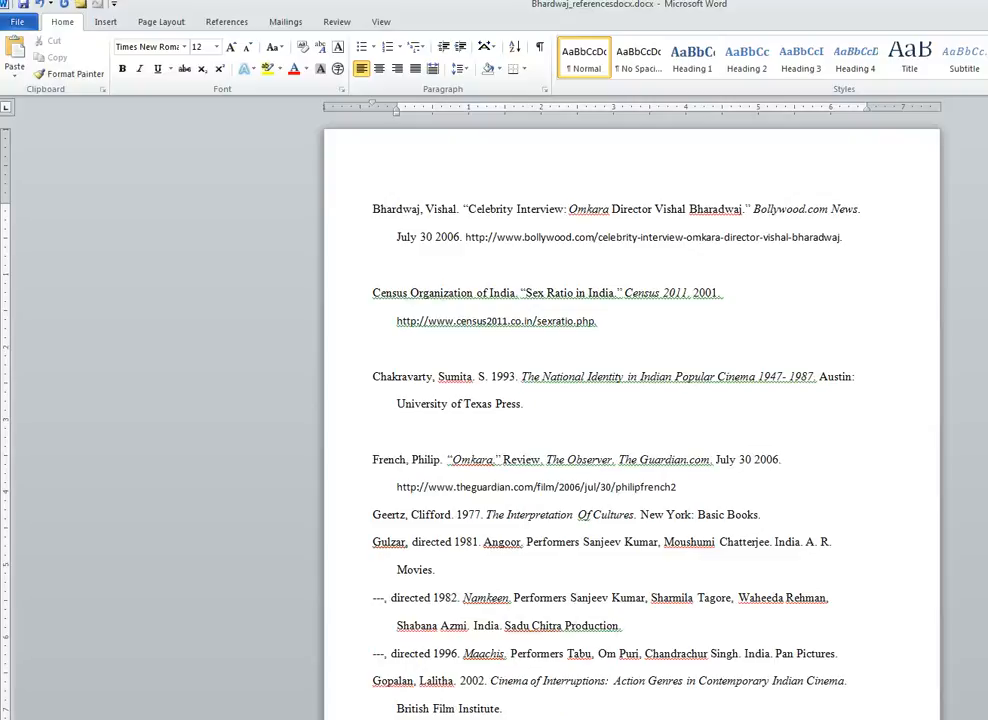
click(785, 460)
click(678, 488)
key(Return)
click(762, 542)
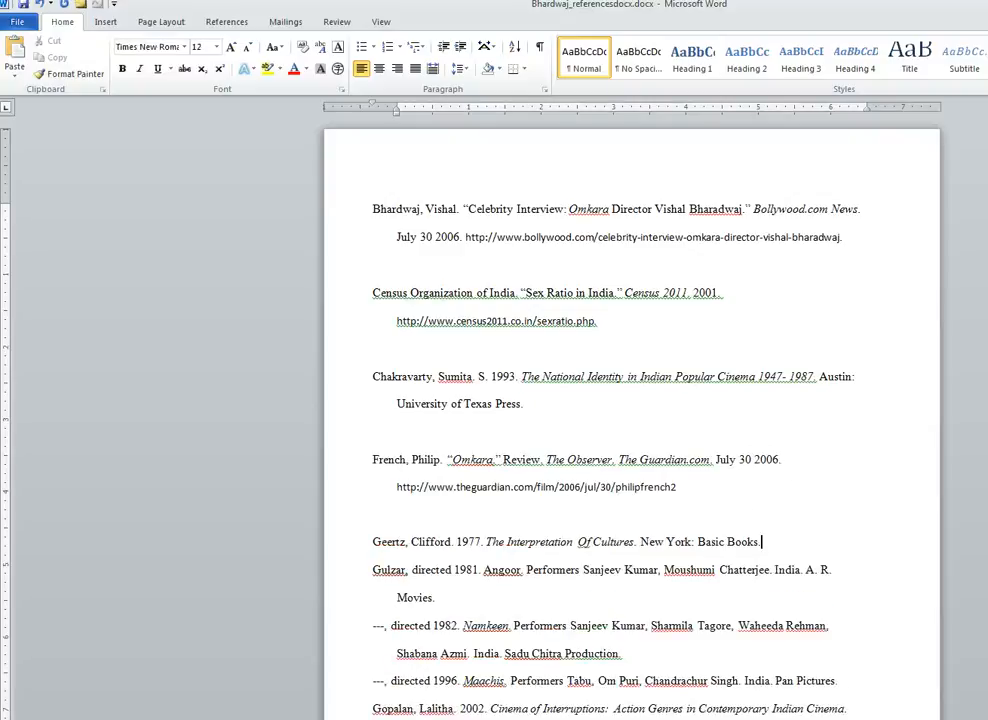
key(Return)
click(436, 626)
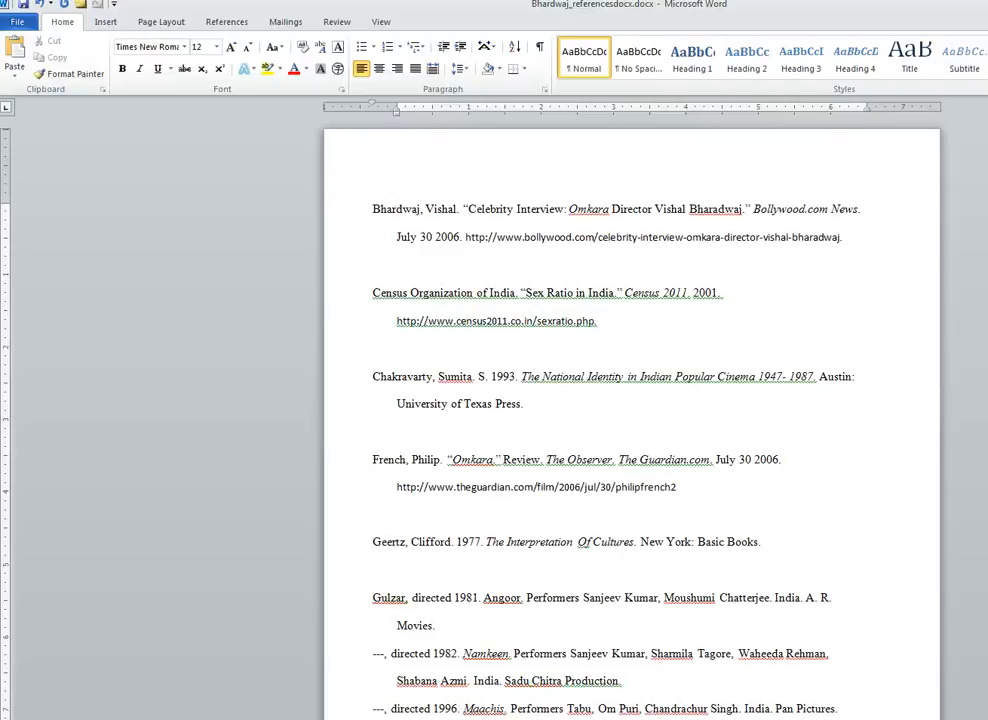
key(Return)
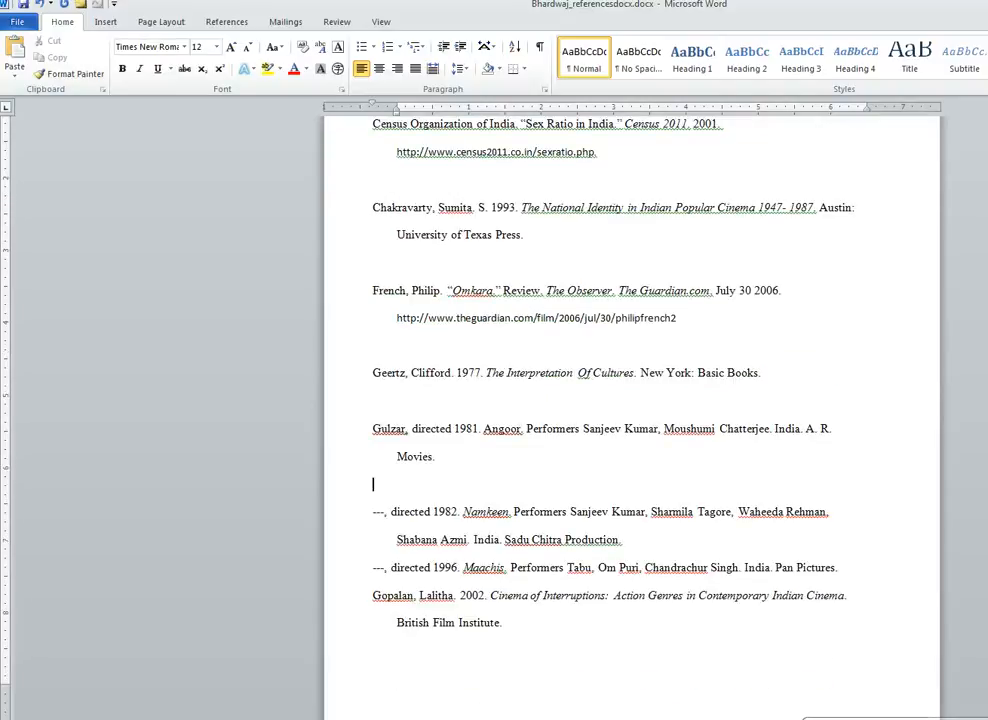
click(624, 540)
key(Return)
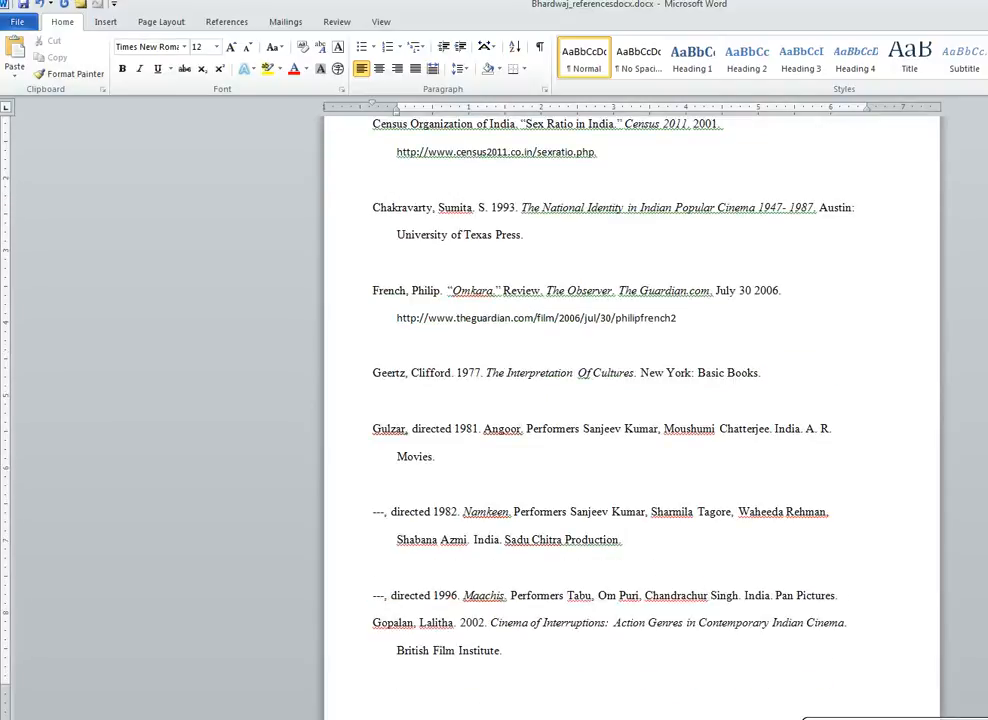
click(503, 651)
- Add blank lines after the Maachis, Omkara DVD, Shakespeare in Bollywood, Independent, Visual Pleasure, Naram Garam and UK charts entries
scroll(630, 400, down, 3)
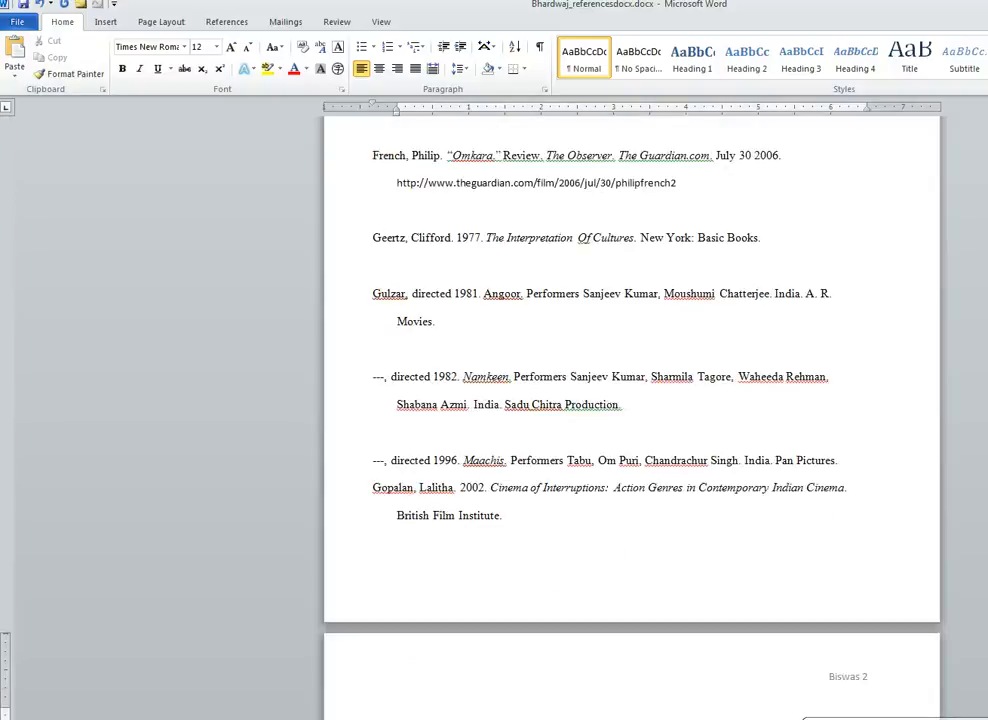
click(840, 461)
key(Return)
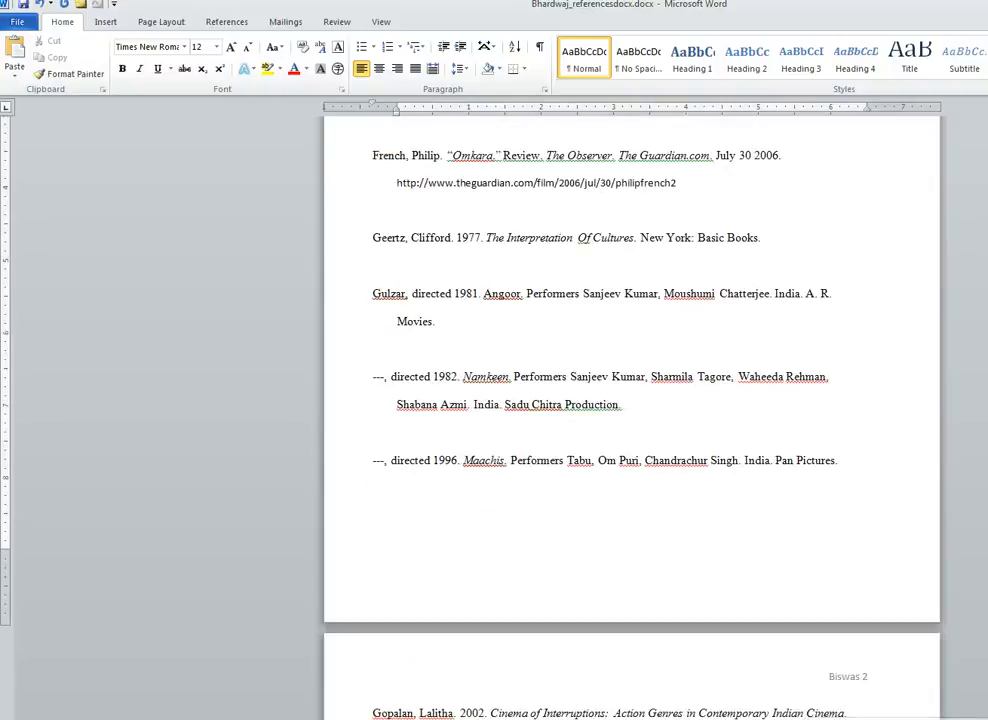
scroll(630, 400, down, 5)
click(659, 571)
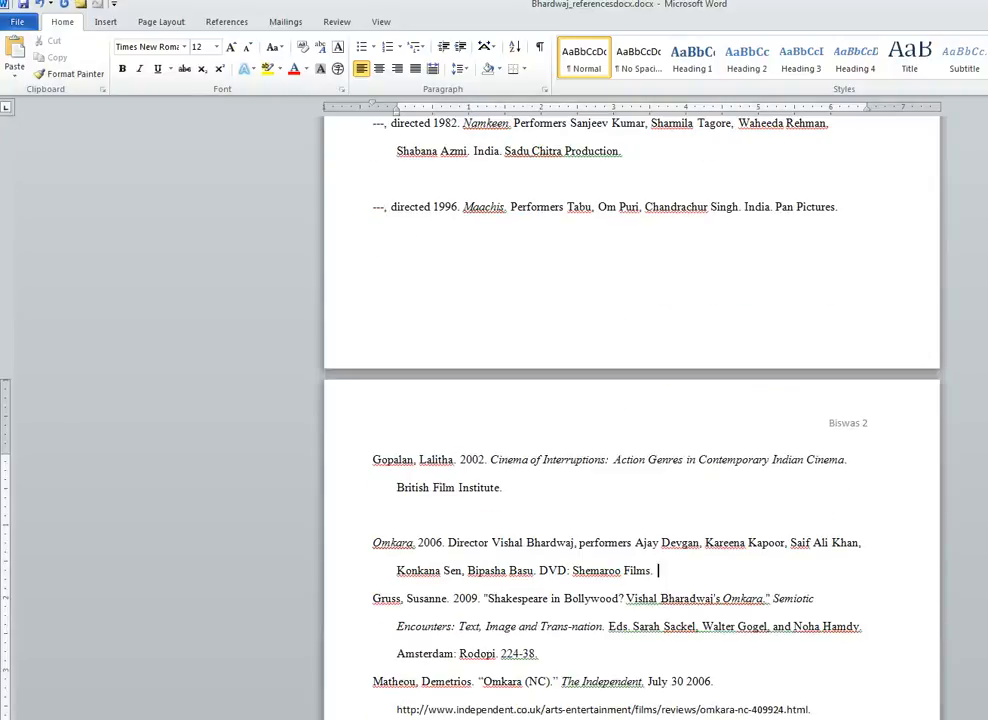
key(Return)
scroll(630, 400, down, 2)
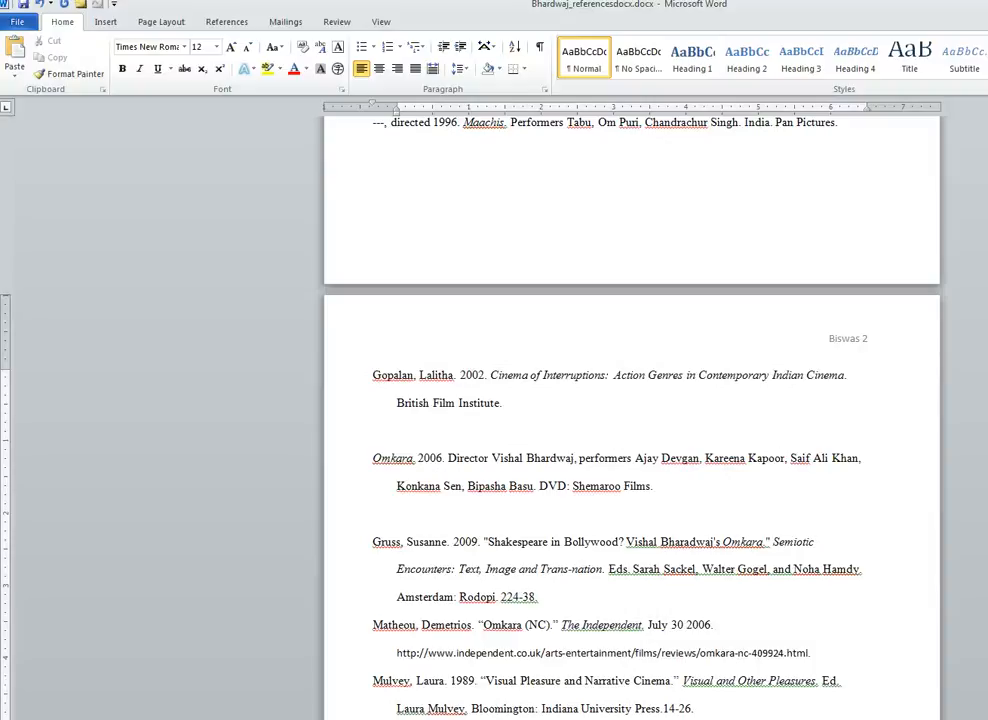
click(543, 597)
key(Return)
scroll(630, 400, down, 1)
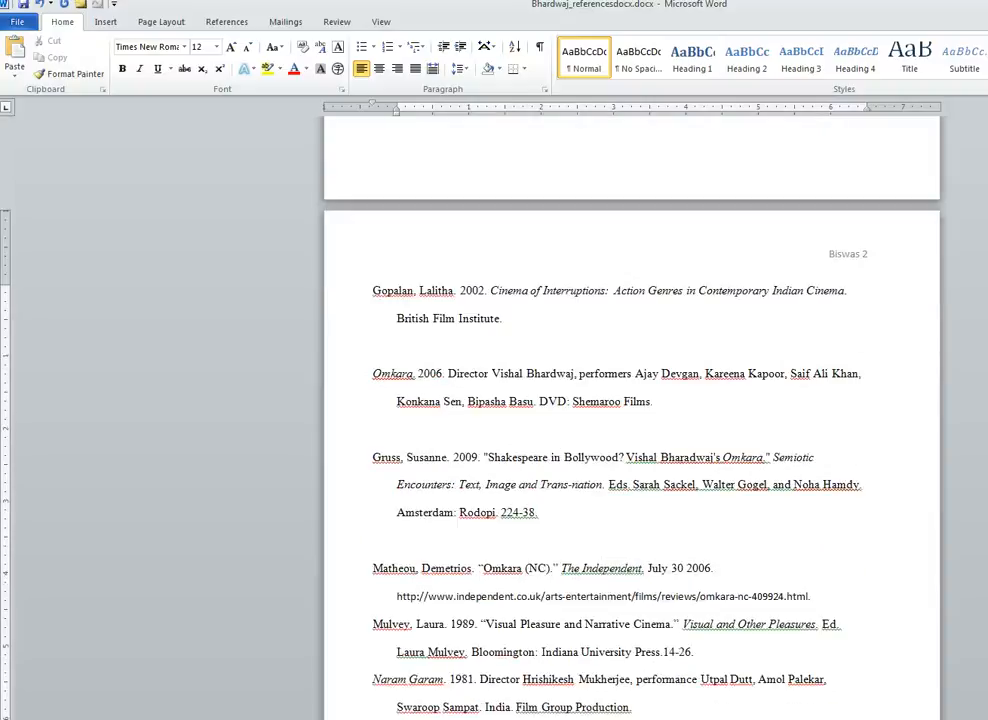
click(814, 597)
key(Return)
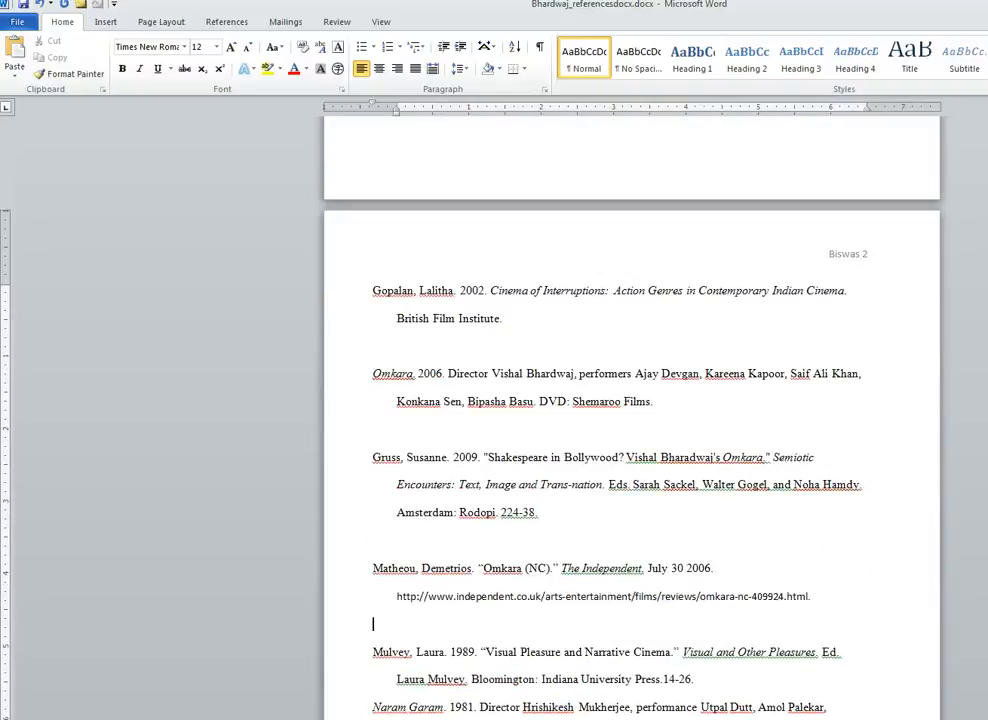
scroll(630, 415, down, 1)
click(697, 594)
key(Return)
scroll(630, 415, down, 1)
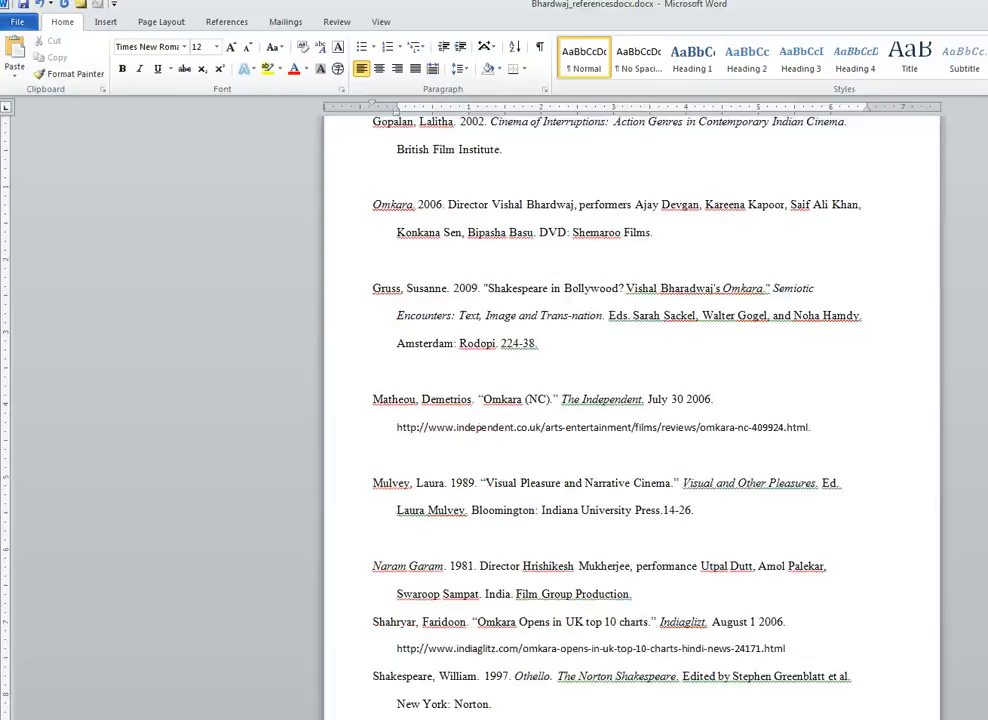
click(635, 594)
key(Return)
scroll(630, 415, down, 1)
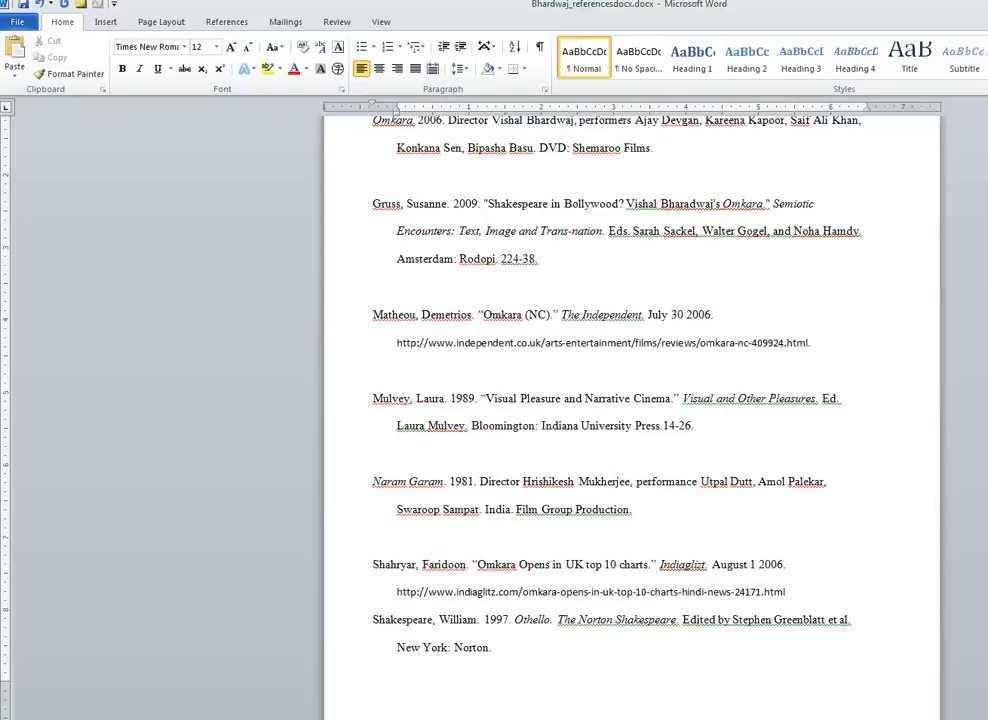
click(787, 592)
key(Return)
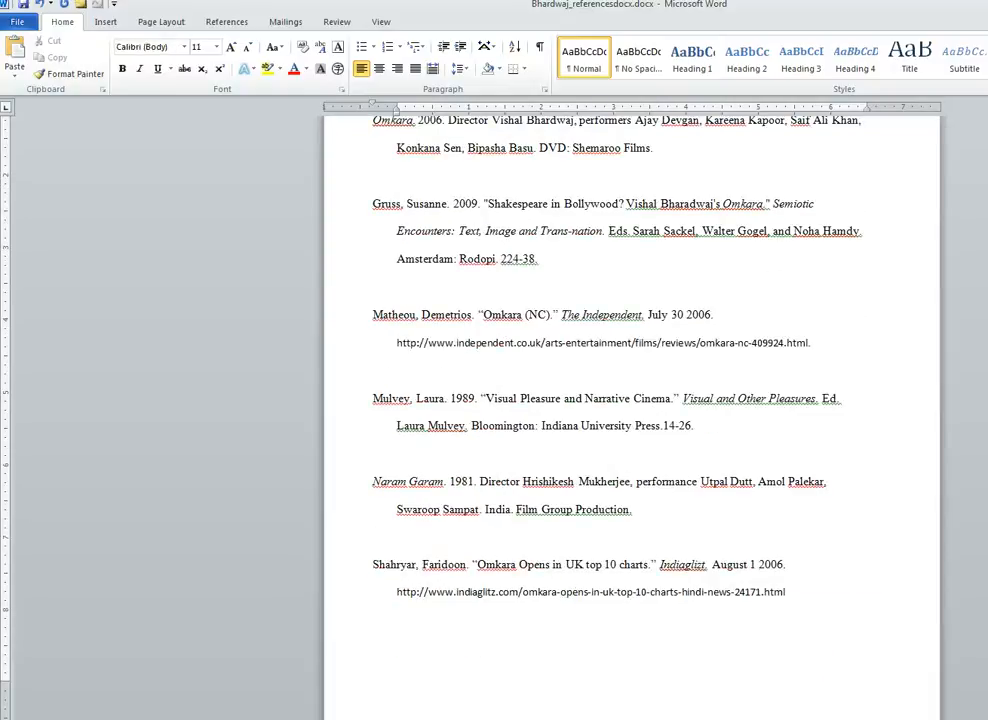
scroll(630, 415, down, 5)
- Add blank lines after the Othello and Teesri Kasam entries, then return upward
click(495, 451)
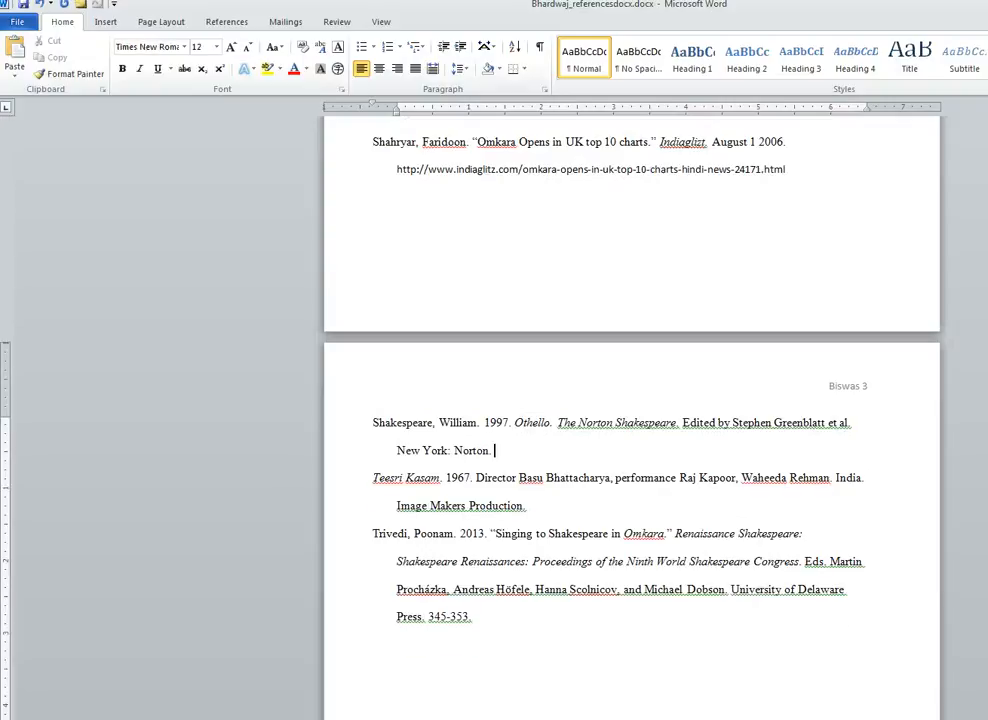
key(Return)
click(527, 533)
key(Return)
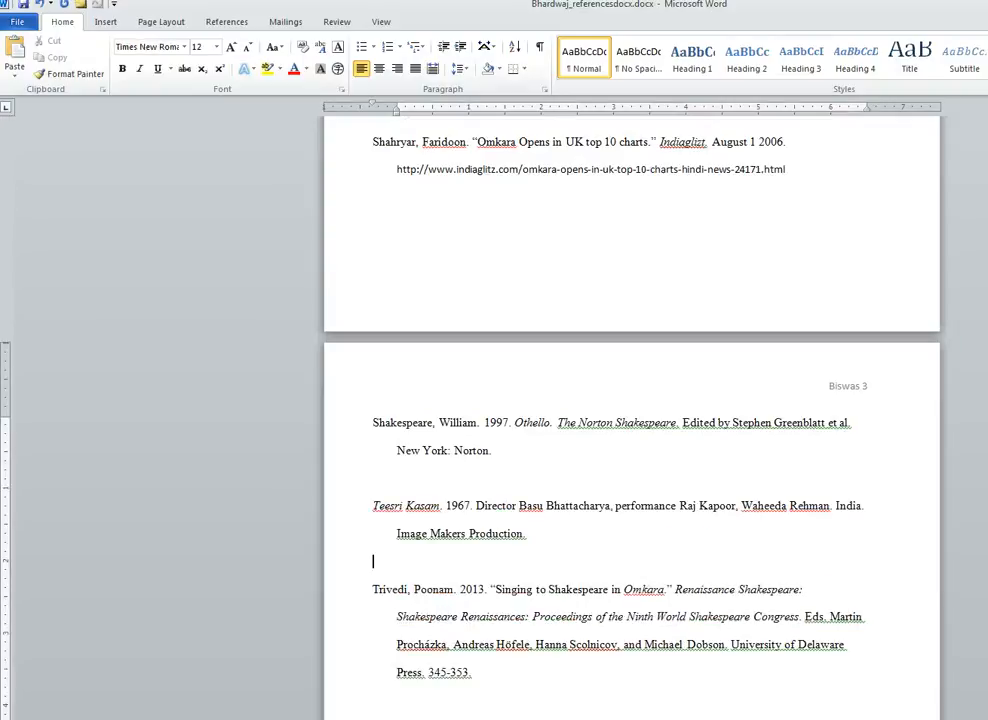
click(475, 672)
scroll(631, 420, up, 20)
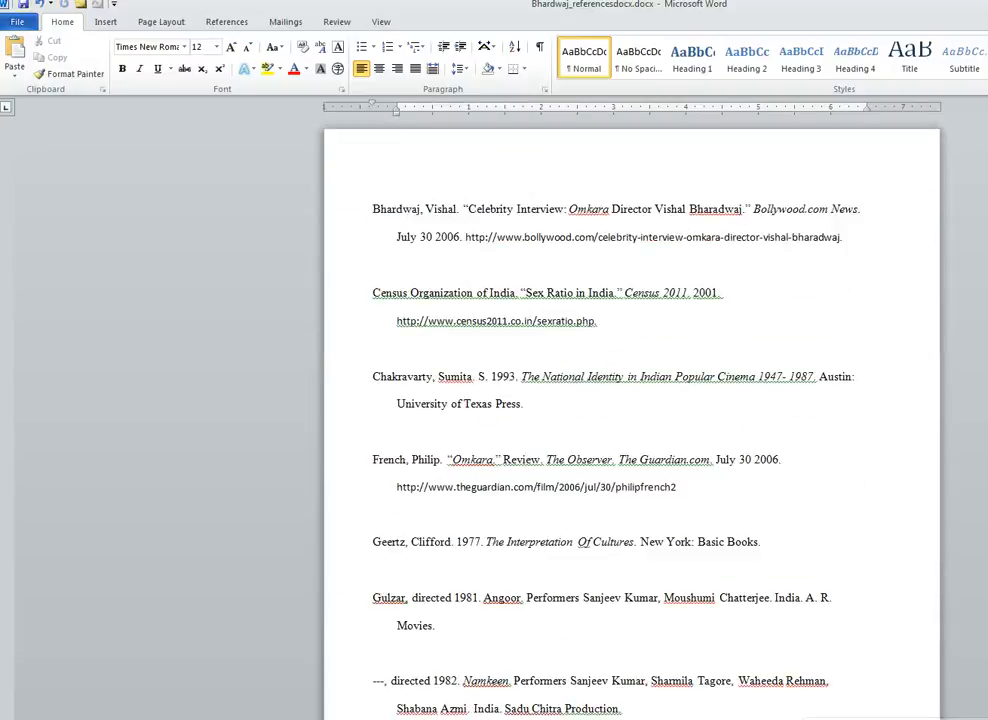
- Uncheck 'Straight quotes with smart quotes' on both the AutoFormat and AutoFormat As You Type tabs
drag(462, 210, 469, 210)
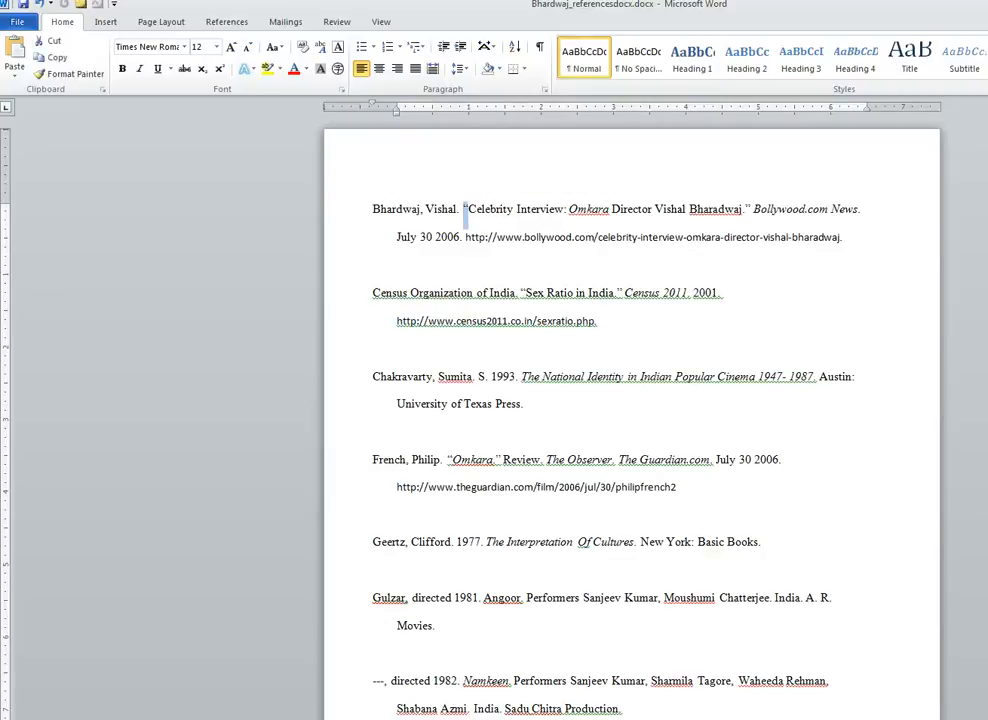
click(17, 21)
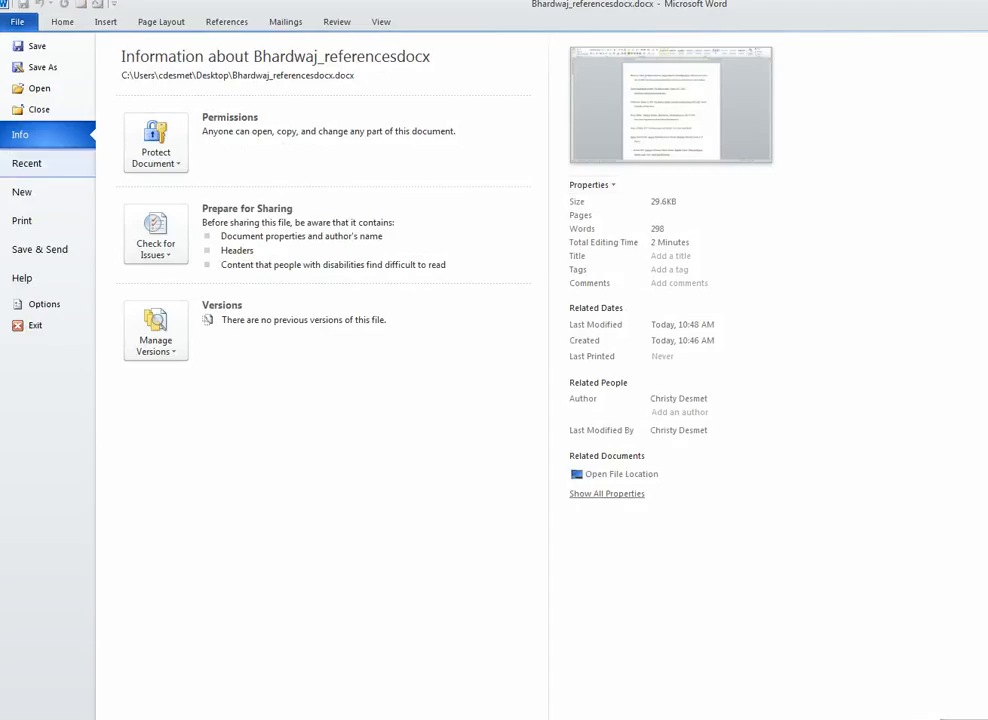
click(40, 303)
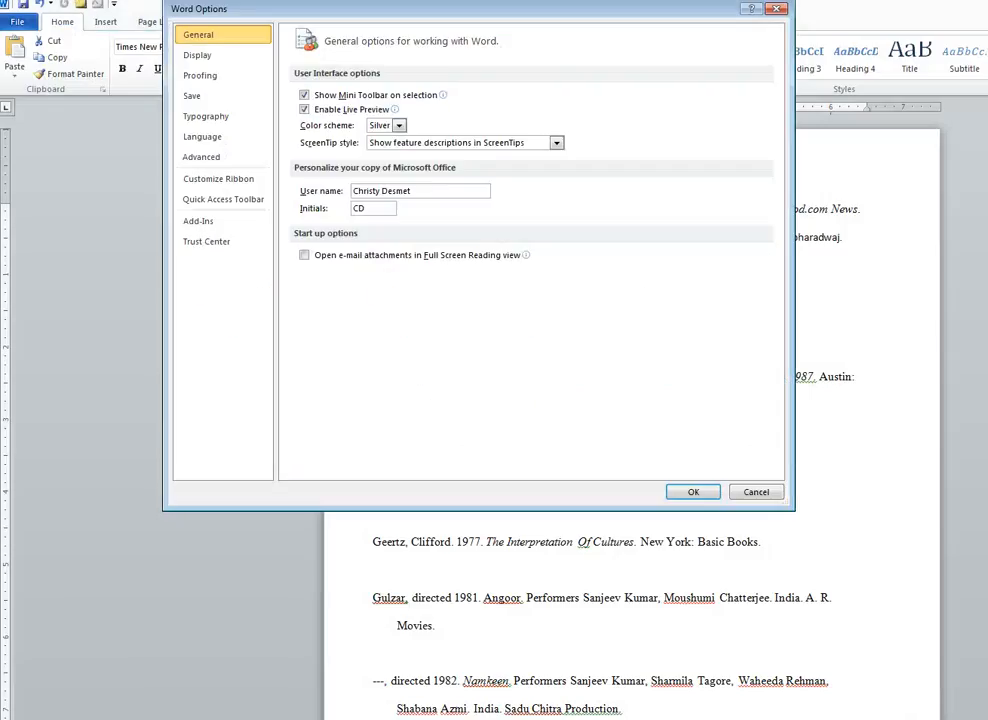
click(200, 75)
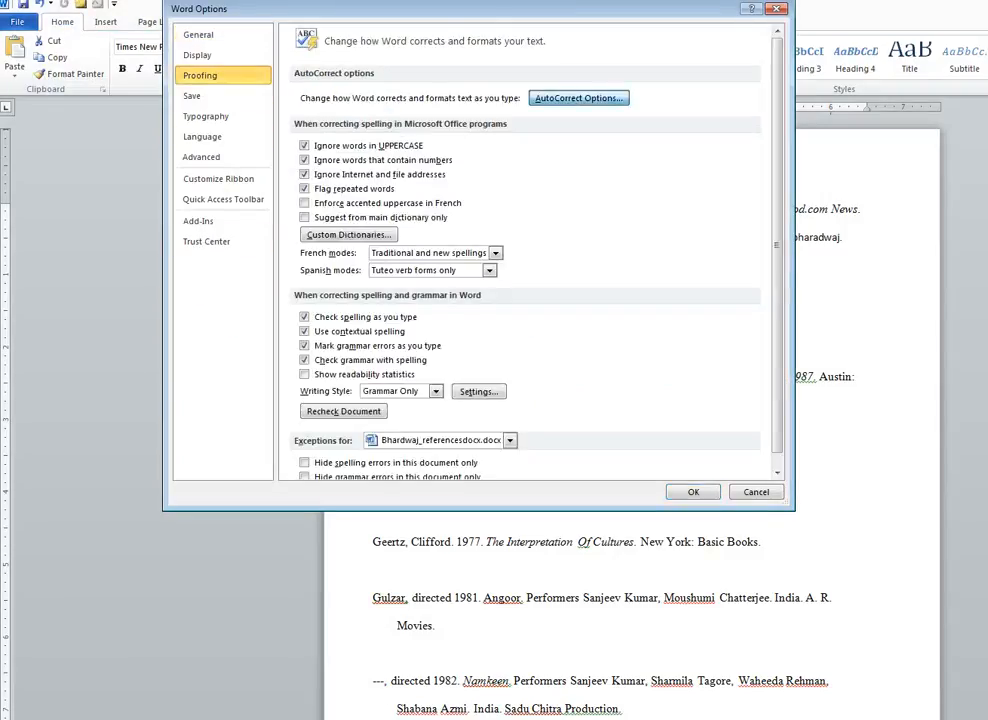
click(579, 98)
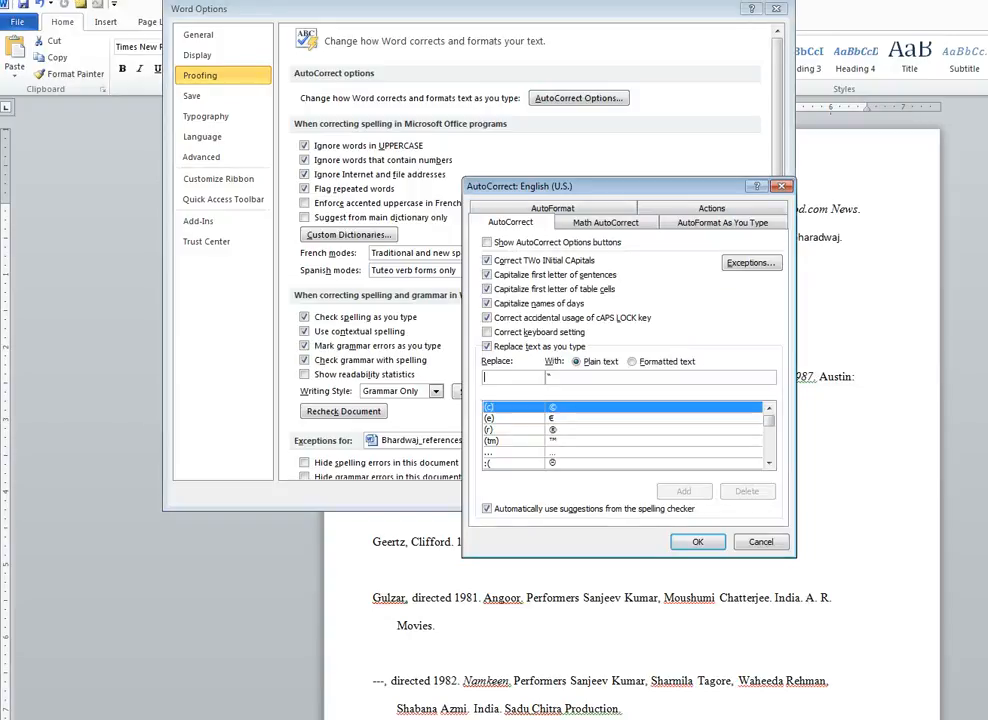
click(568, 208)
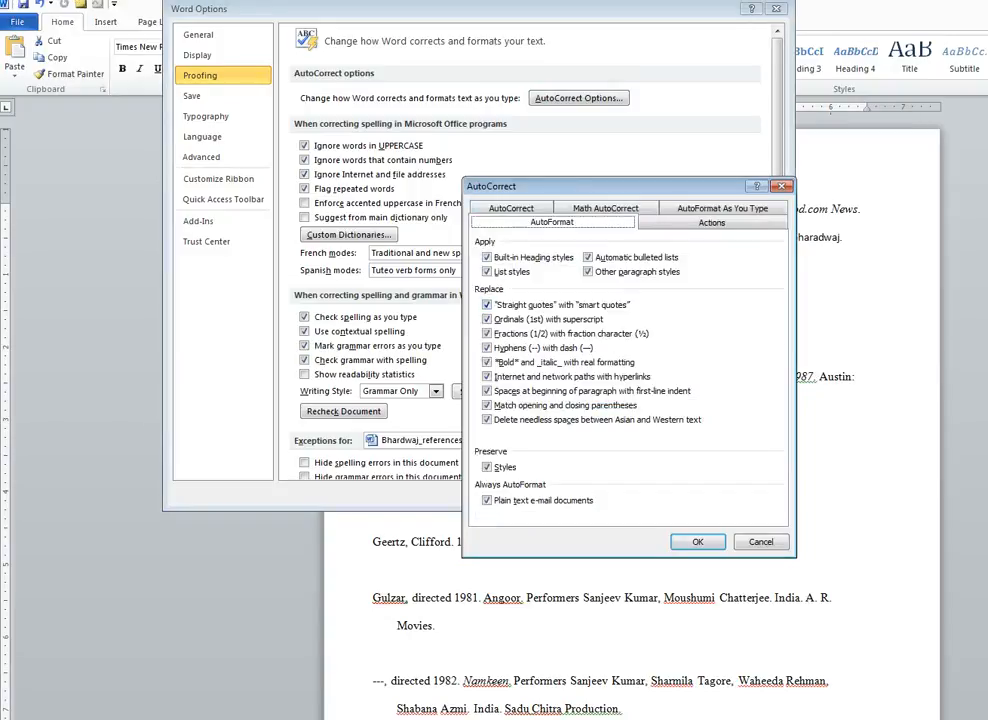
click(487, 305)
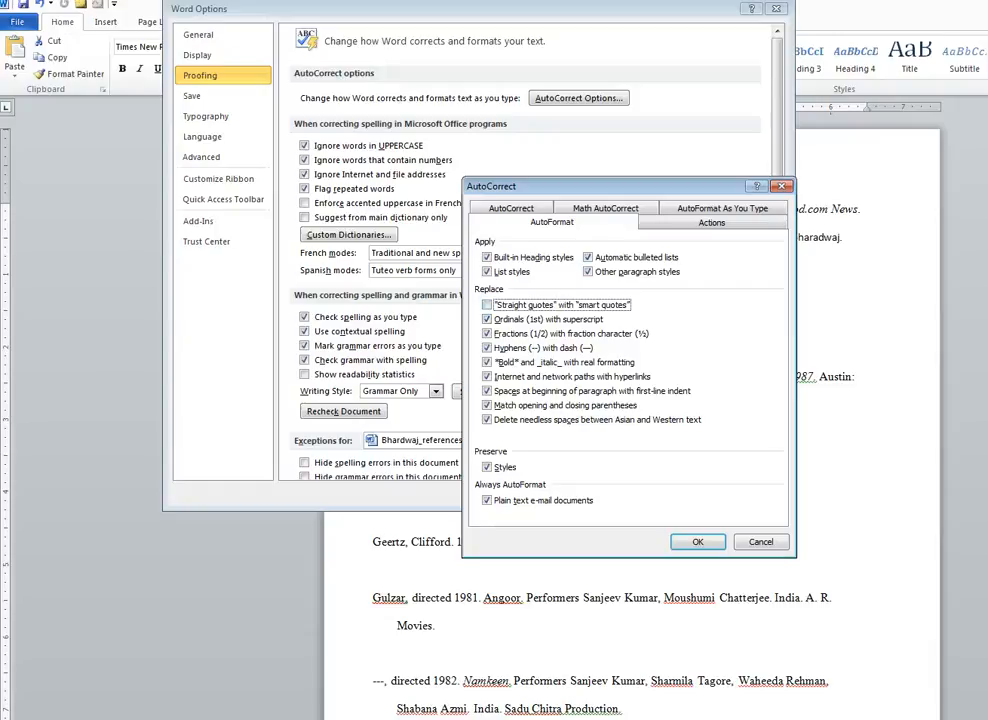
click(722, 208)
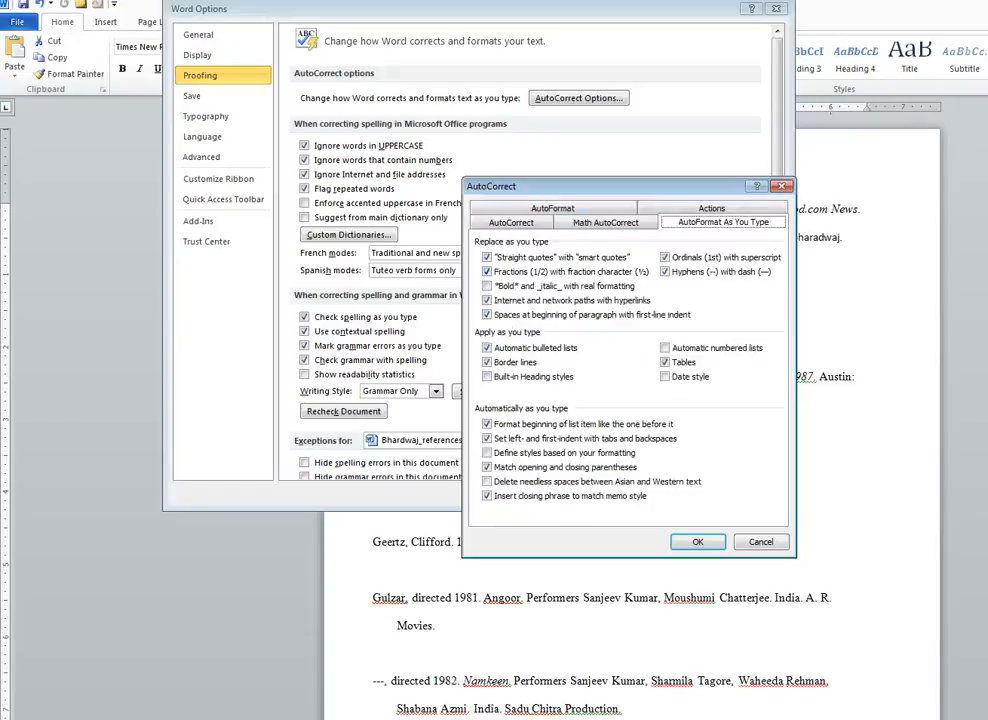
click(487, 257)
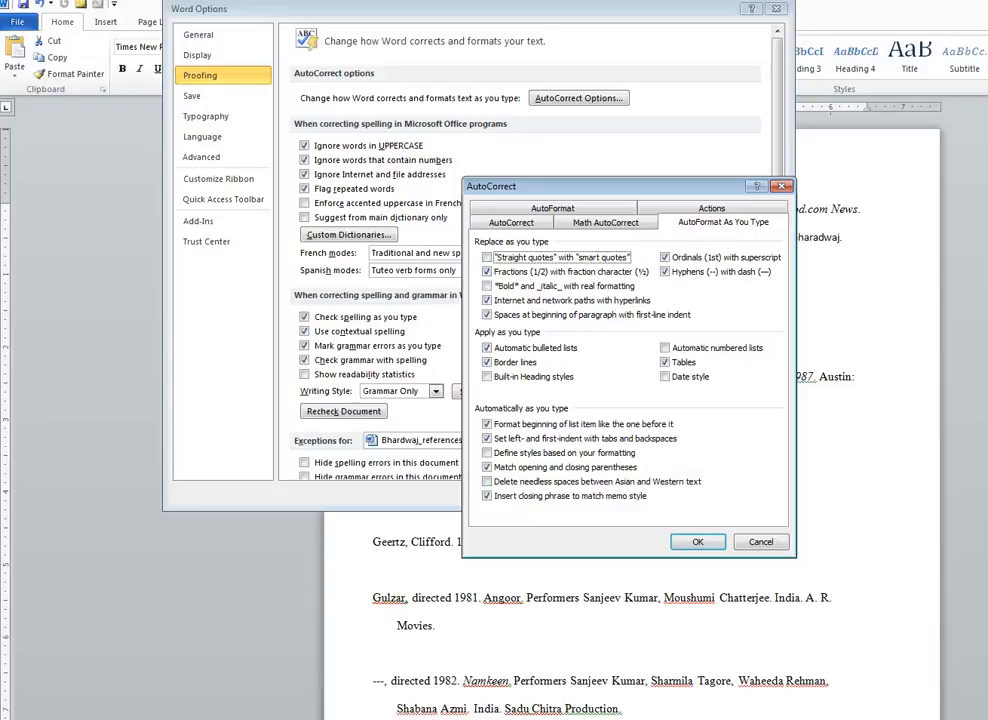
click(698, 542)
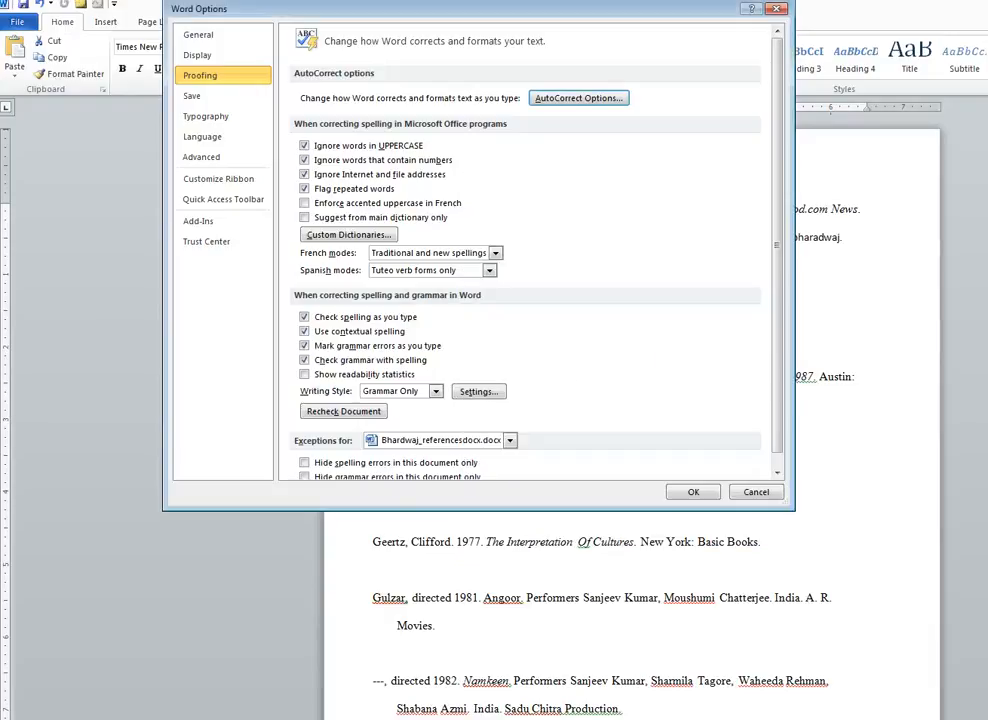
click(693, 492)
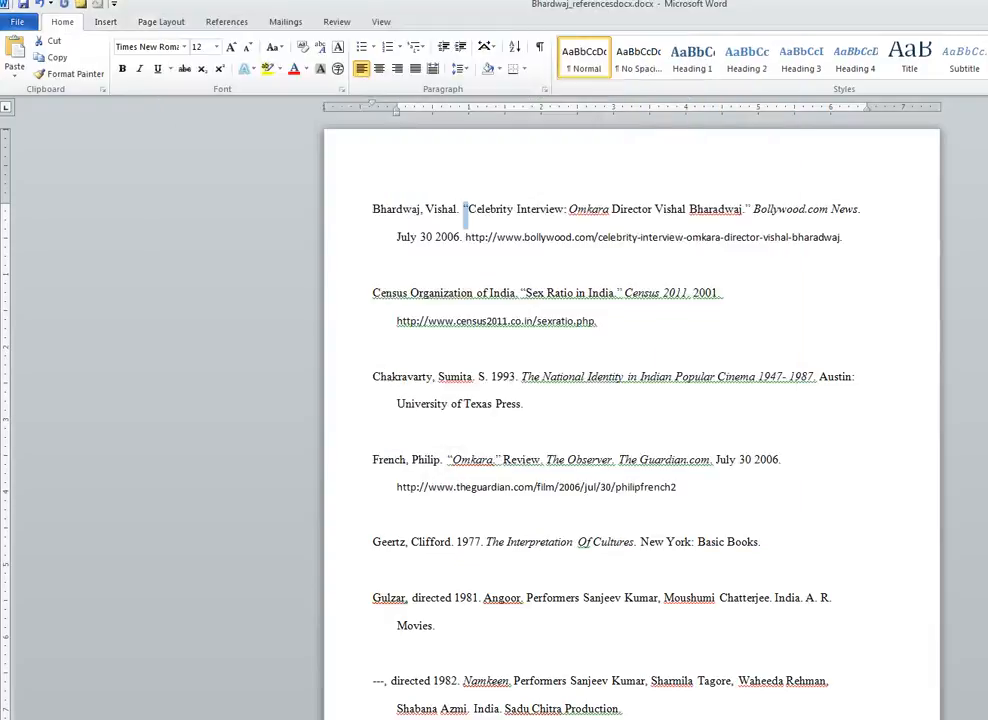
- Search the document for the selected curly quote, finding 16 matches
key(ctrl+f)
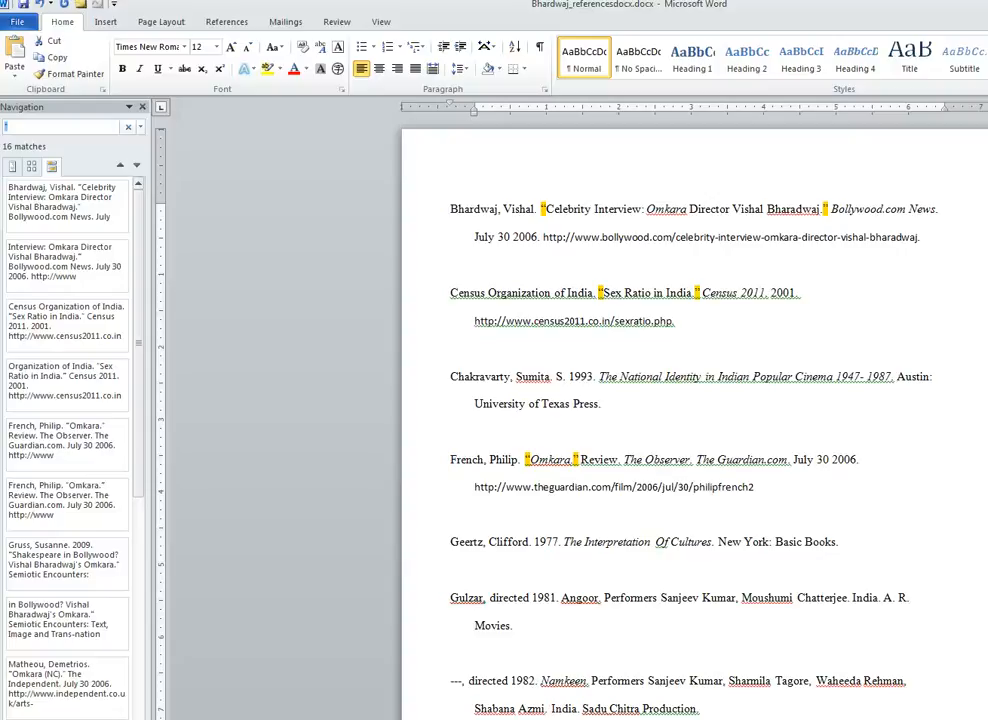
- Replace all 16 curly double quotes with straight " quotes
key(ctrl+h)
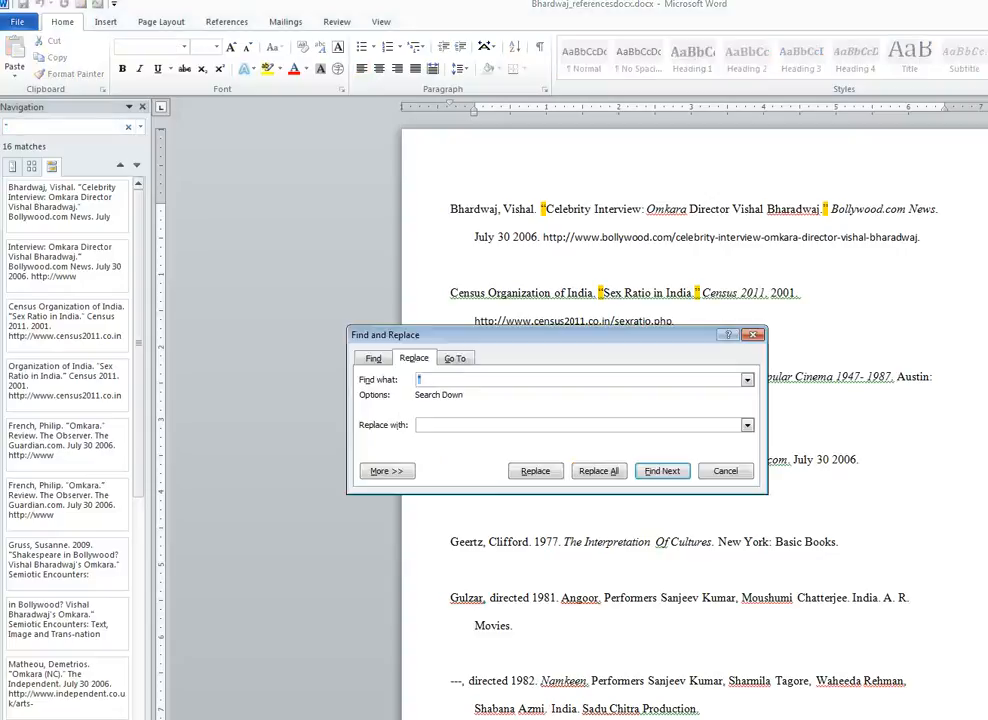
key(Tab)
text(")
key(alt+a)
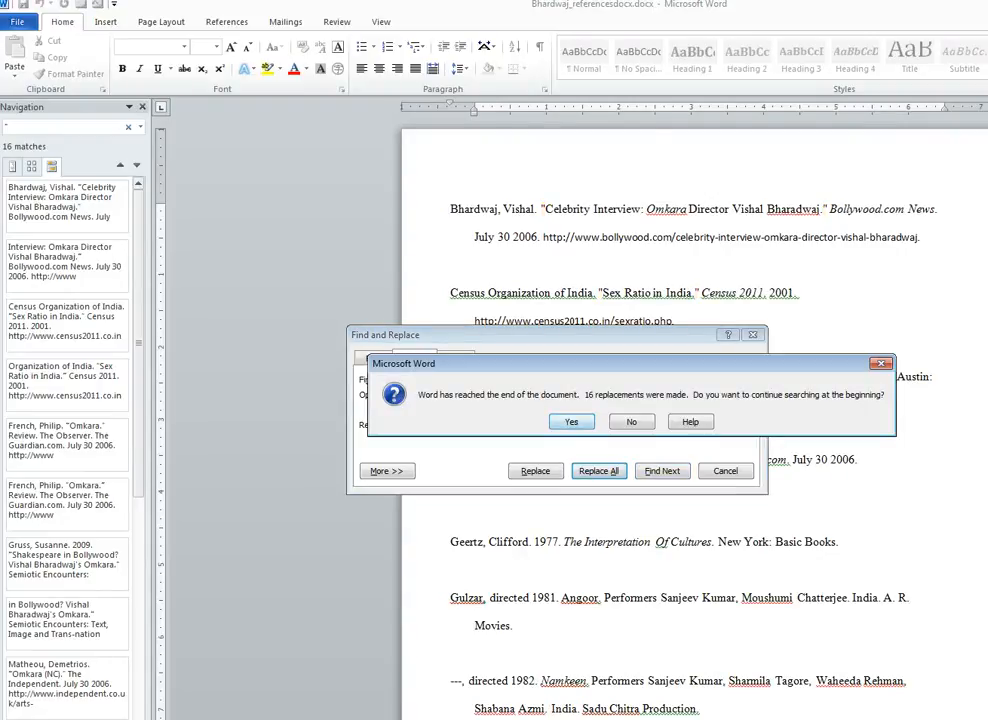
key(Return)
key(Return)
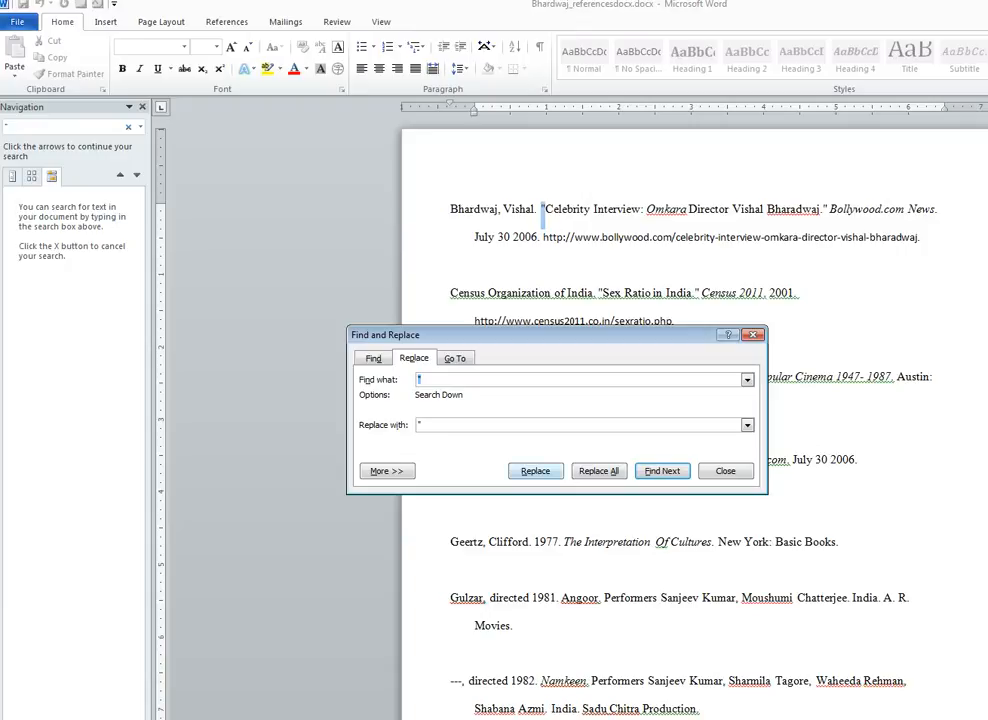
click(599, 471)
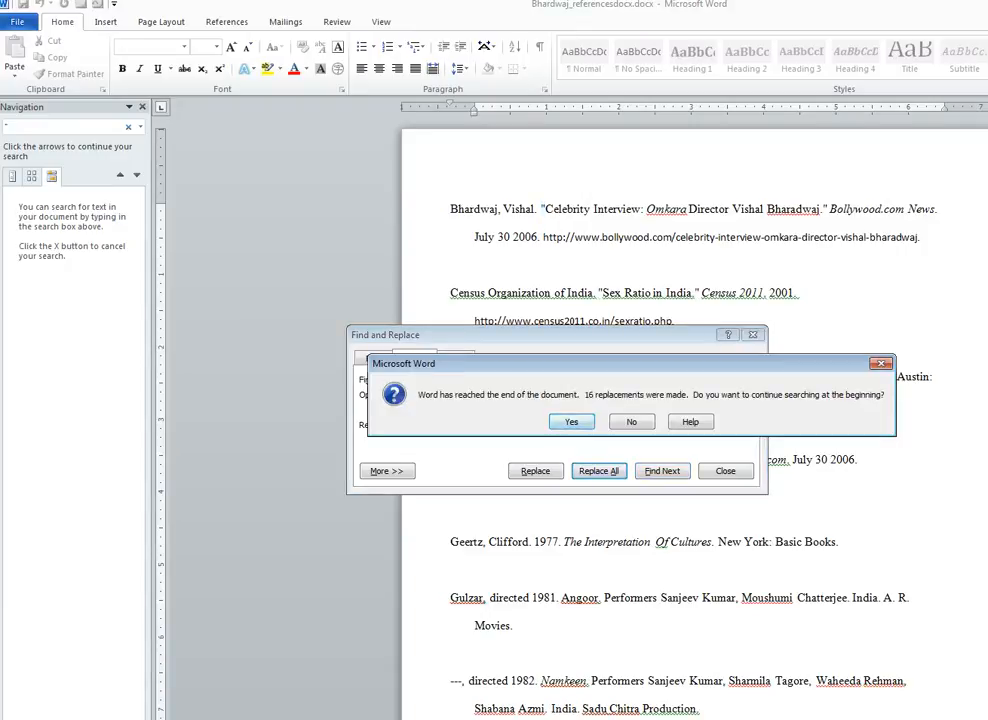
click(572, 421)
key(Return)
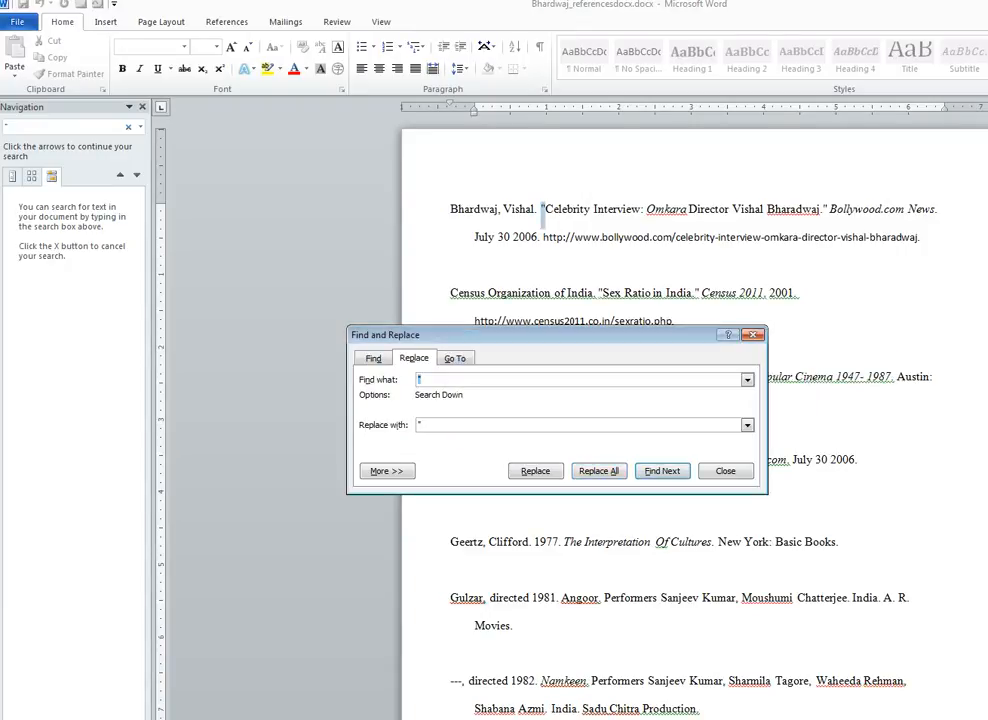
key(Escape)
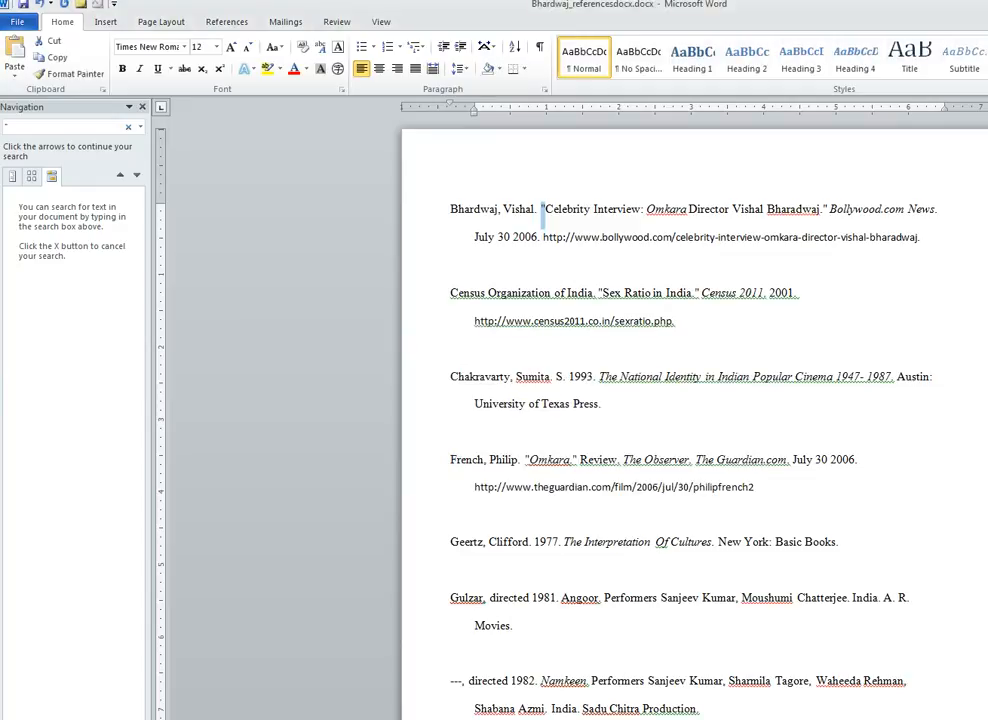
- Search for the curly apostrophe in 'Bharadwaj's' on page 2, finding 1 match
click(606, 404)
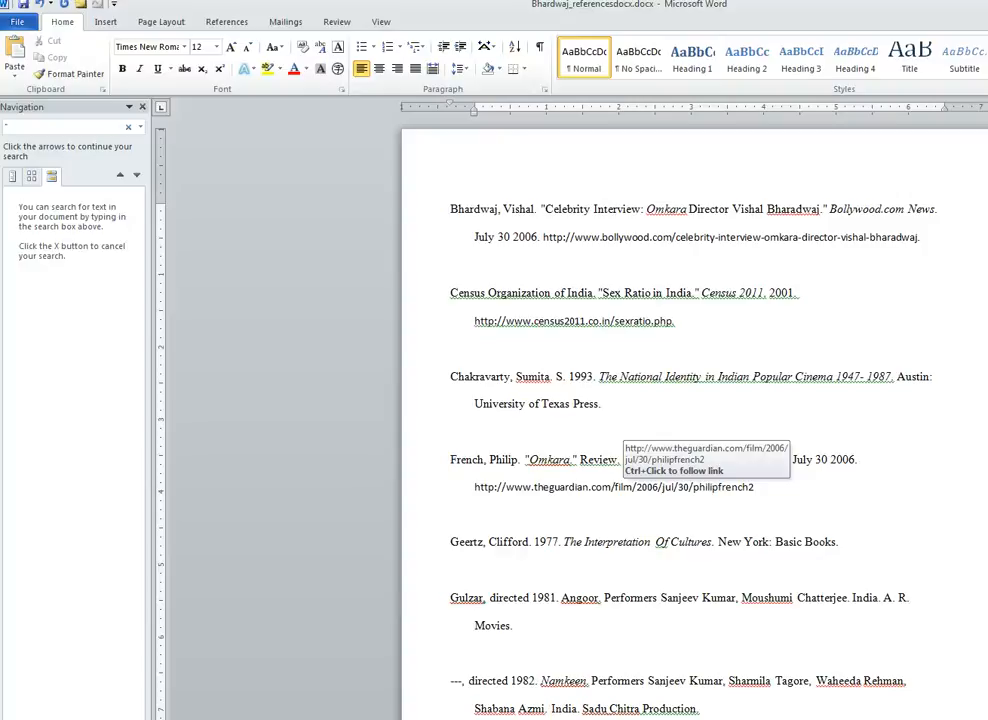
scroll(694, 420, down, 4)
scroll(694, 420, down, 4)
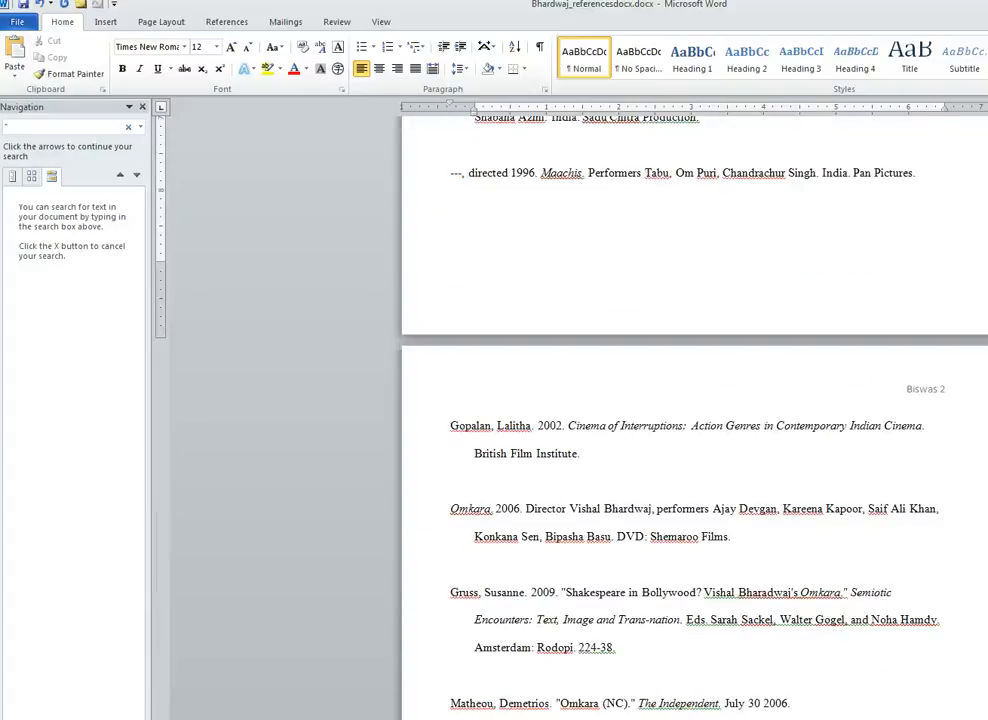
scroll(694, 420, down, 1)
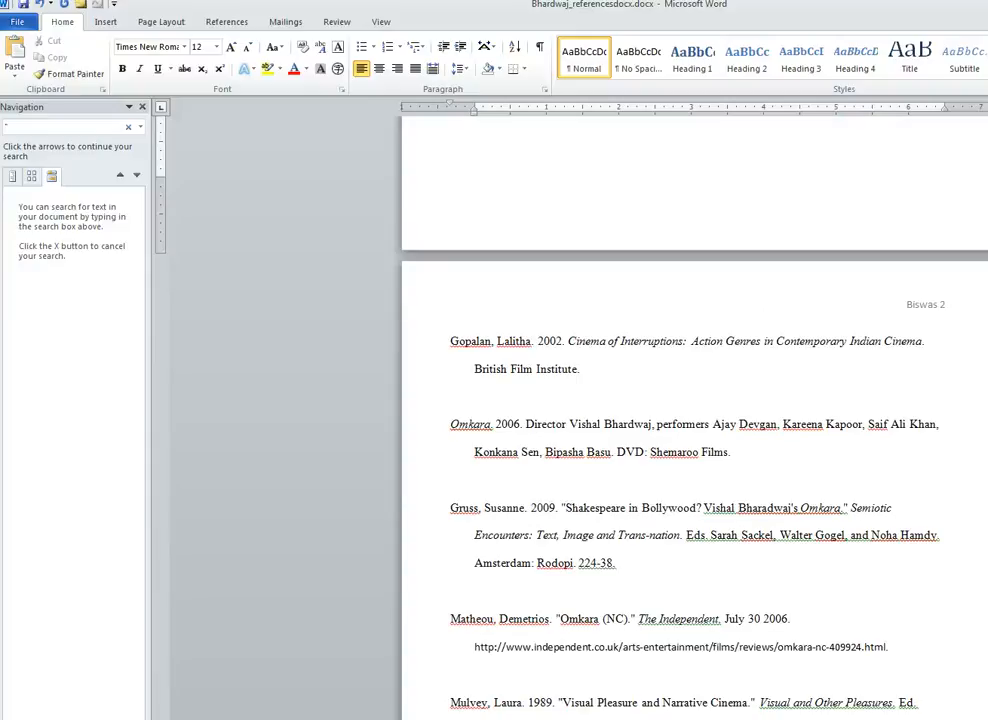
click(794, 508)
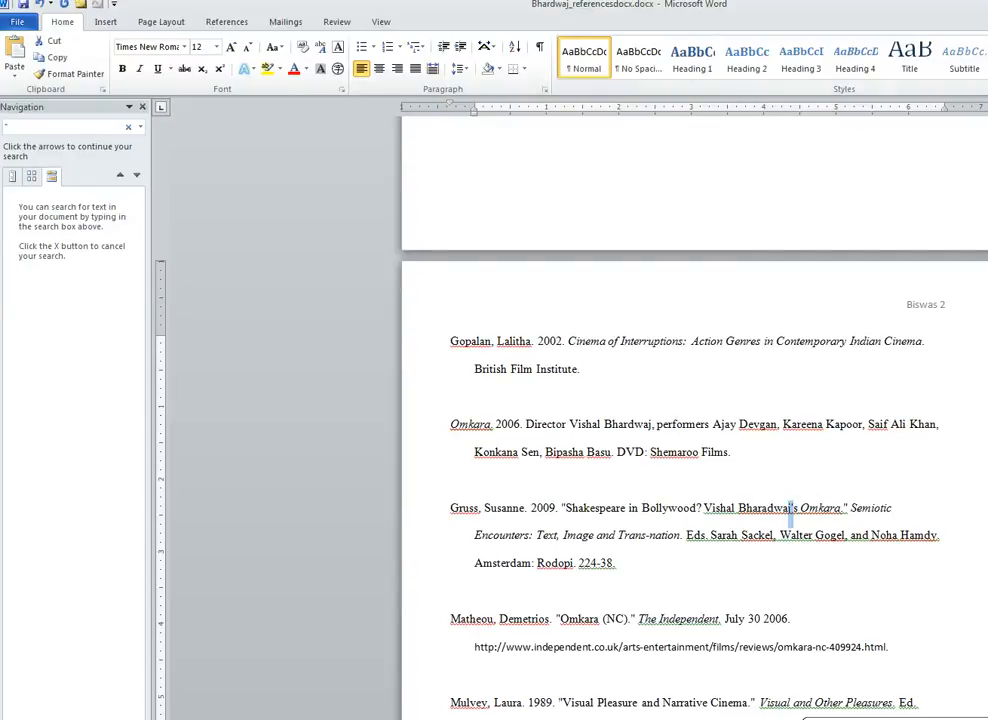
key(ctrl+f)
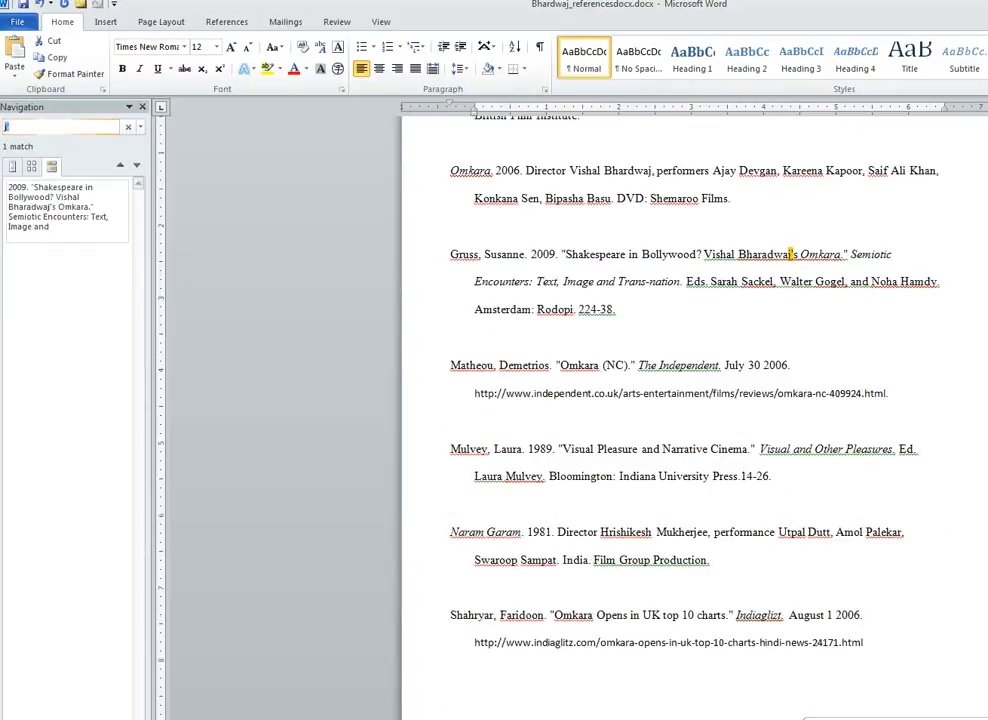
- Abandon a first replace attempt, then reselect the apostrophe in 'Bharadwaj's' and search for it
key(ctrl+h)
key(Tab)
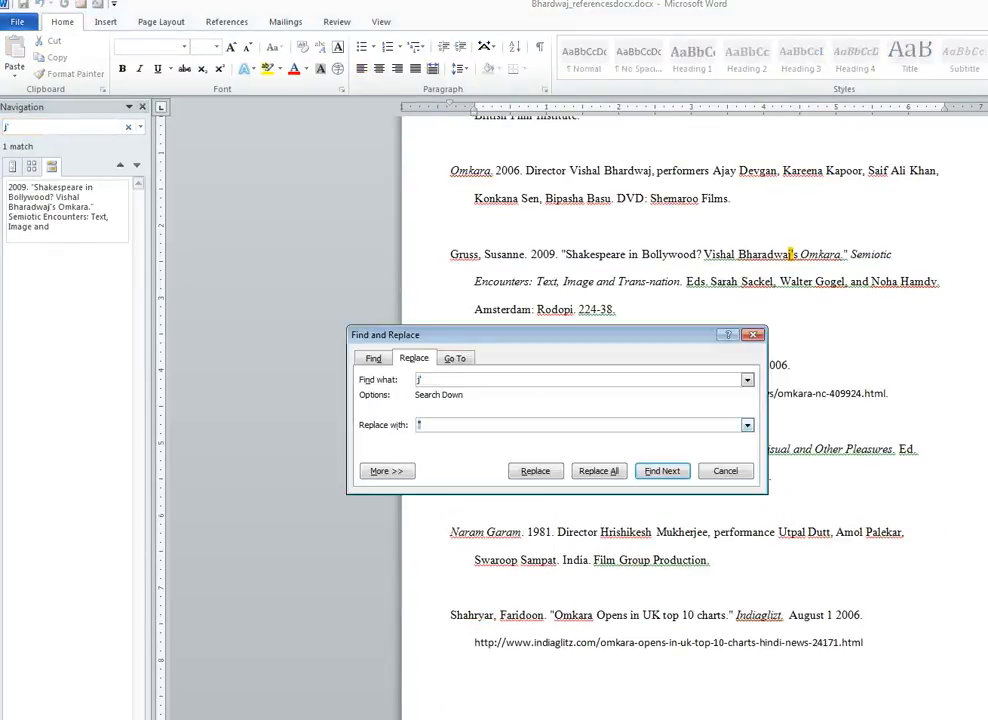
text(')
key(BackSpace)
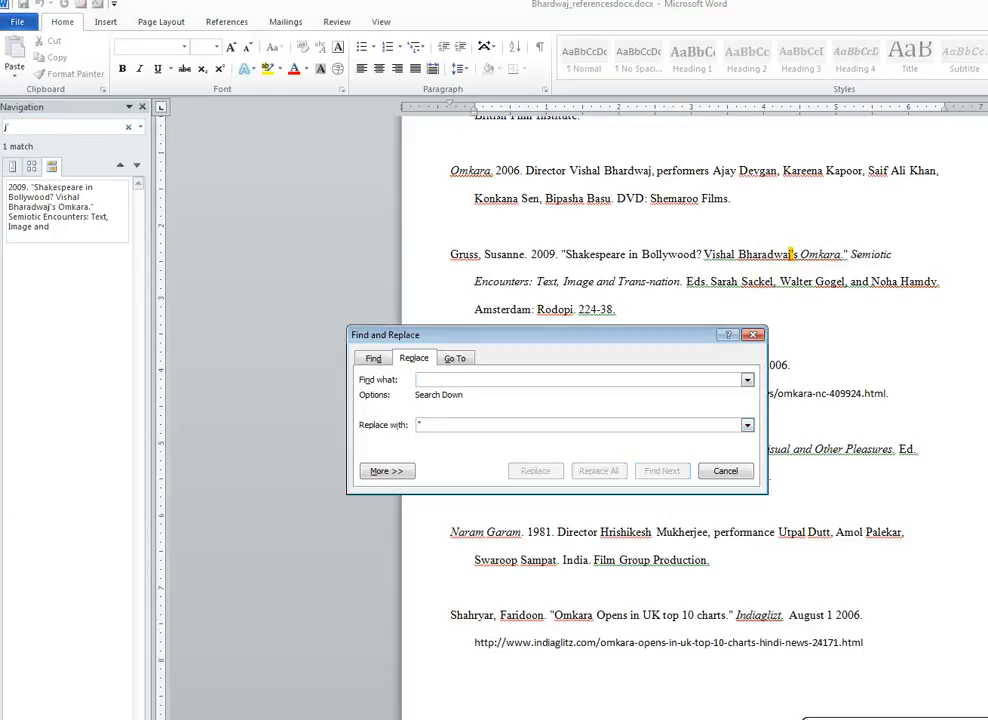
key(Escape)
click(801, 254)
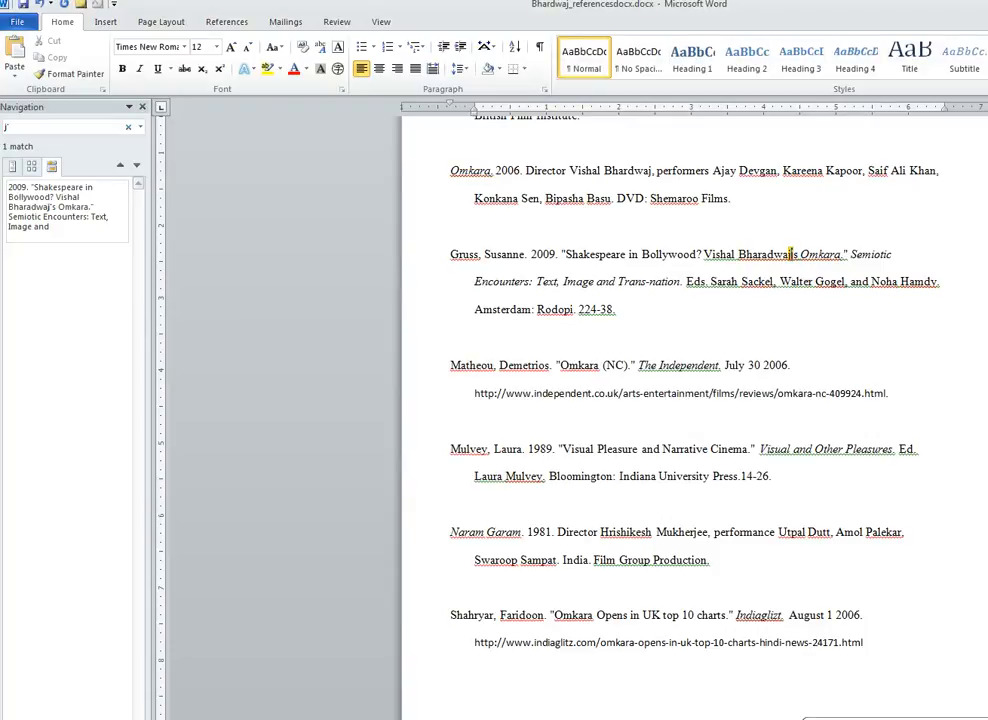
drag(791, 256, 795, 256)
key(ctrl+f)
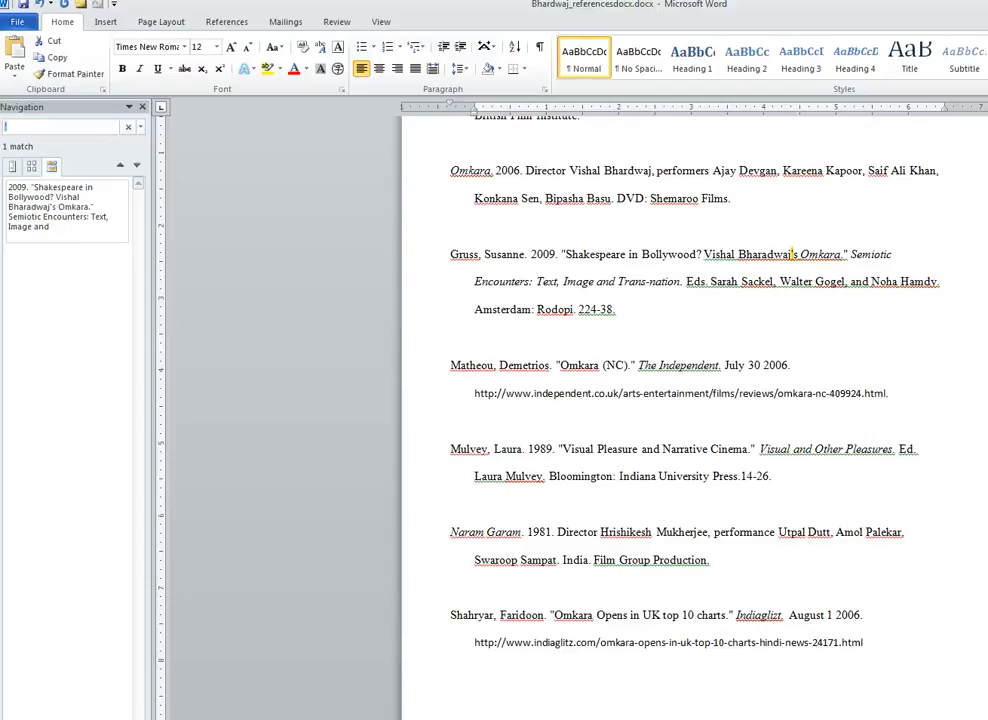
- Replace the curly apostrophe with a straight ' and bring up Save As
key(ctrl+h)
key(Tab)
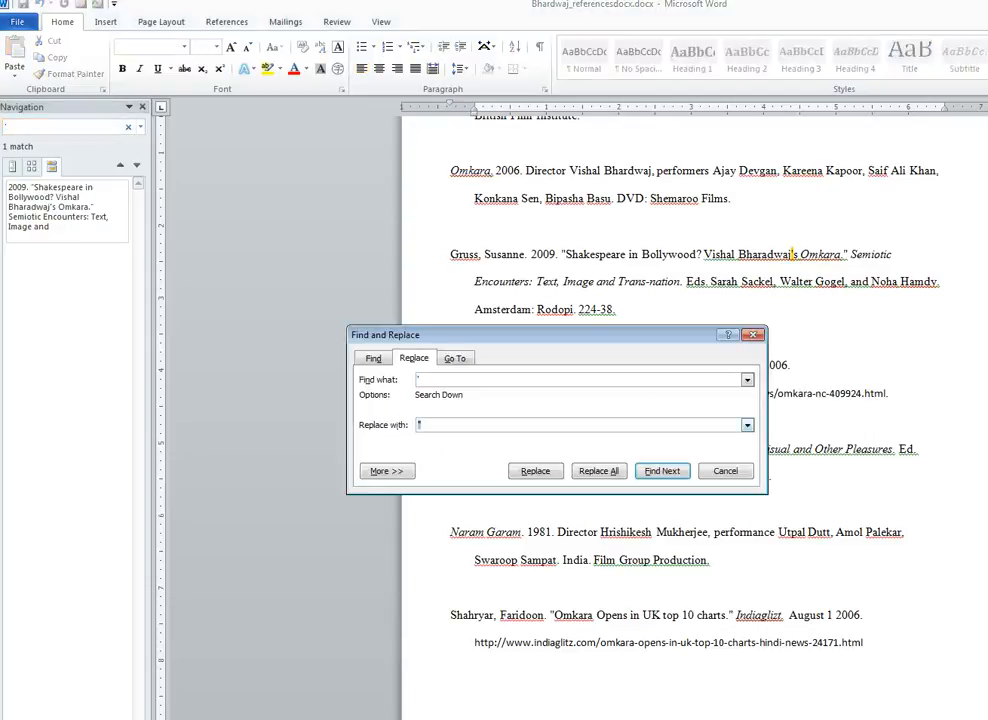
text(')
key(alt+a)
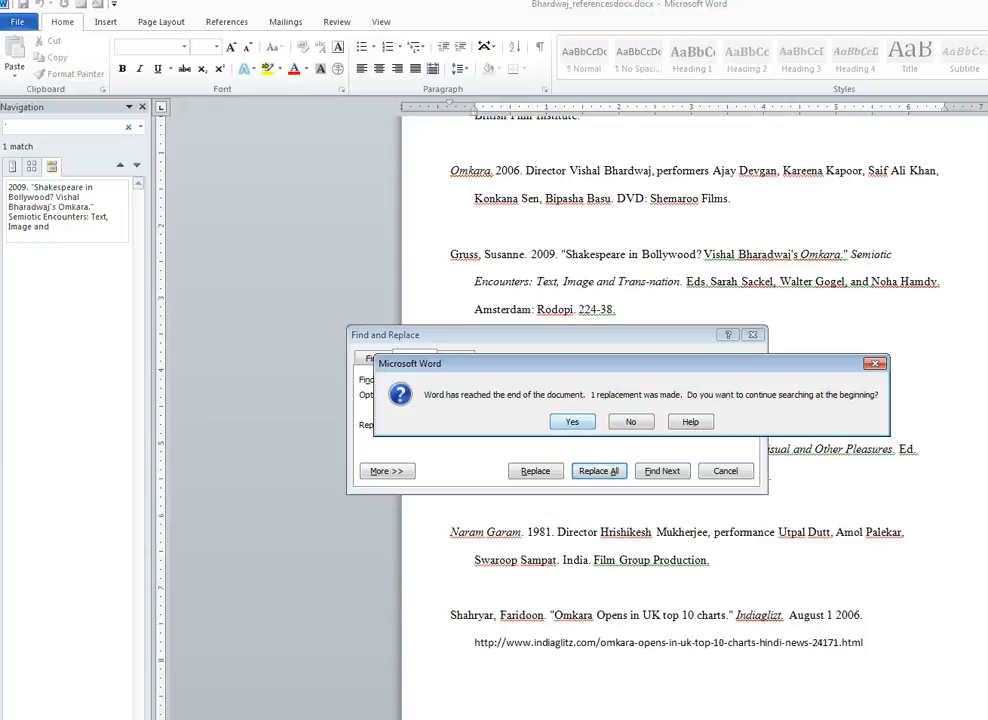
key(Return)
key(Return)
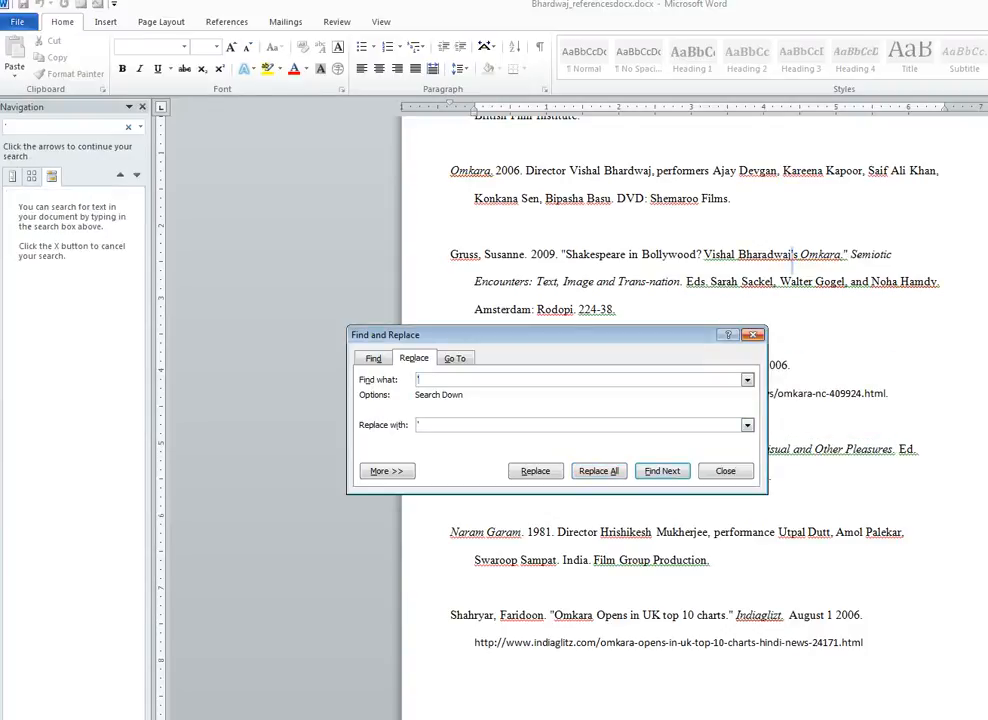
key(Escape)
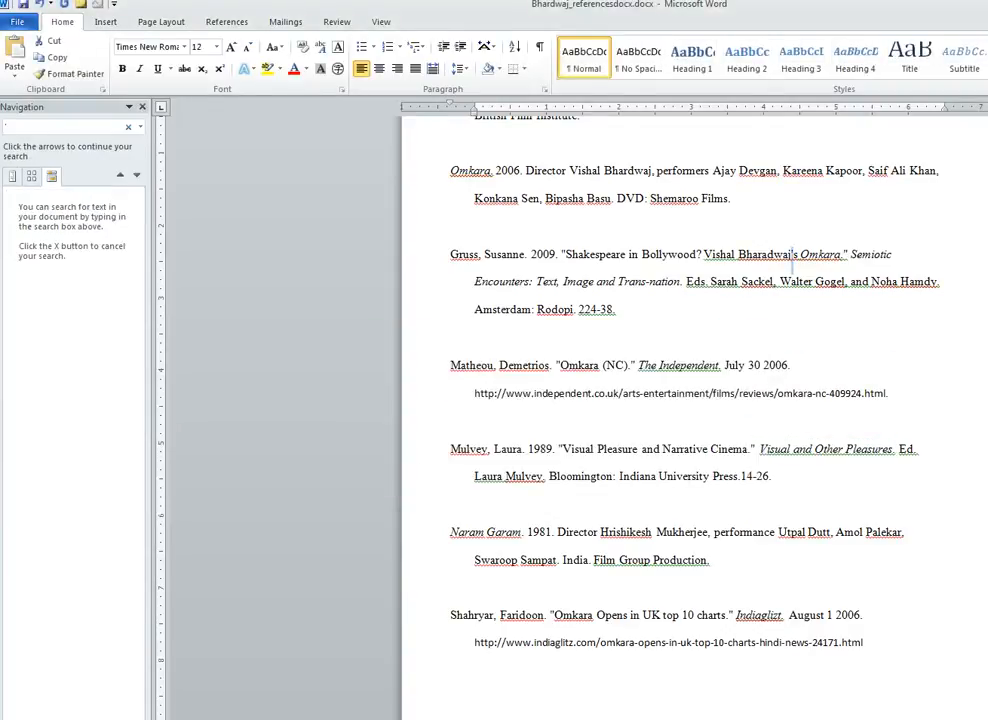
click(17, 22)
click(42, 66)
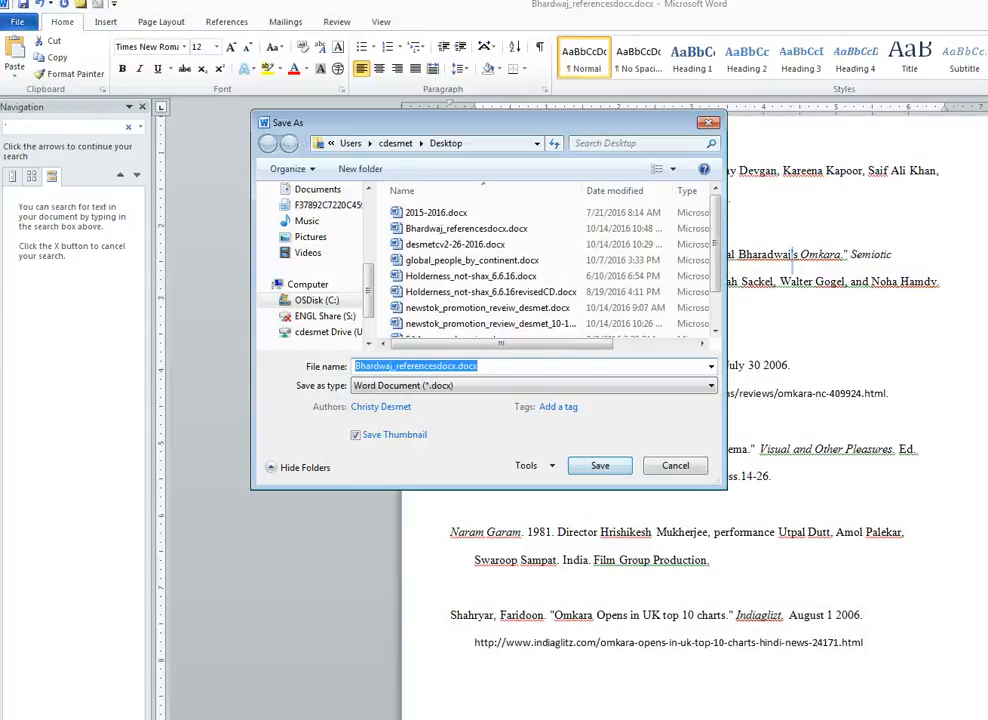
- Save as Bhardwaj_referencesdocx.docx and return to the bollywood.com URL near the top
click(600, 466)
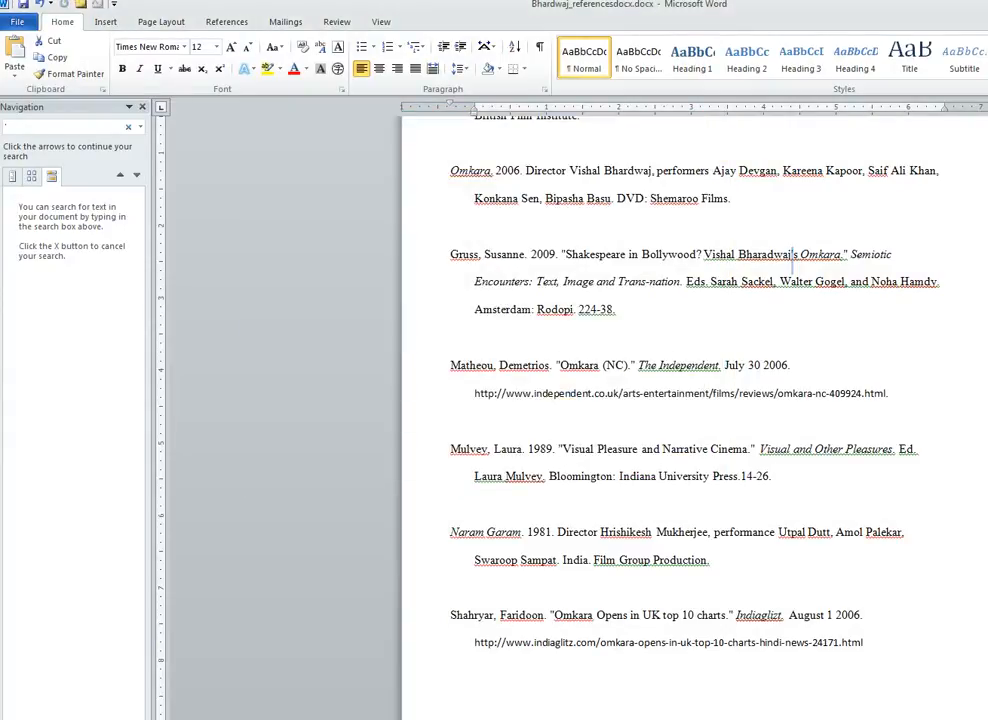
scroll(694, 420, up, 5)
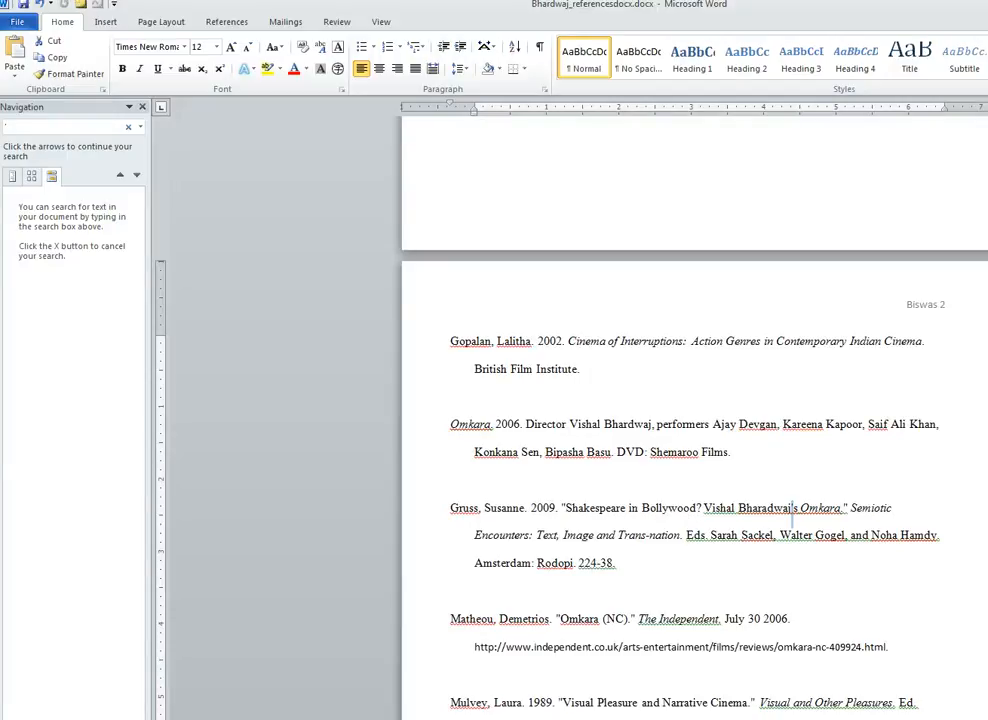
scroll(796, 510, up, 13)
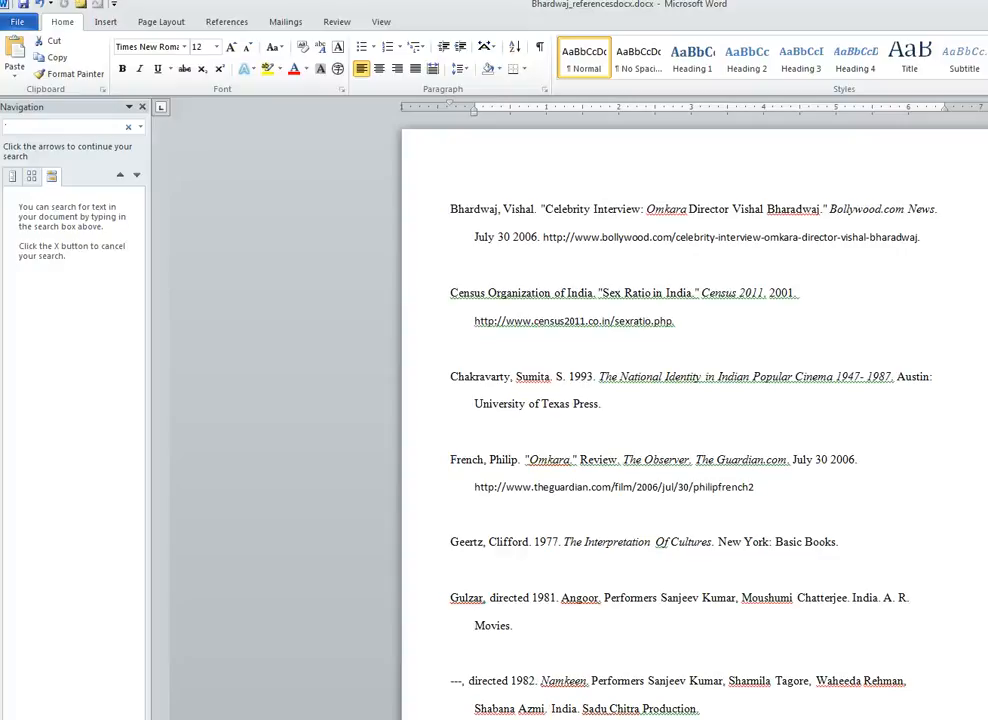
click(543, 237)
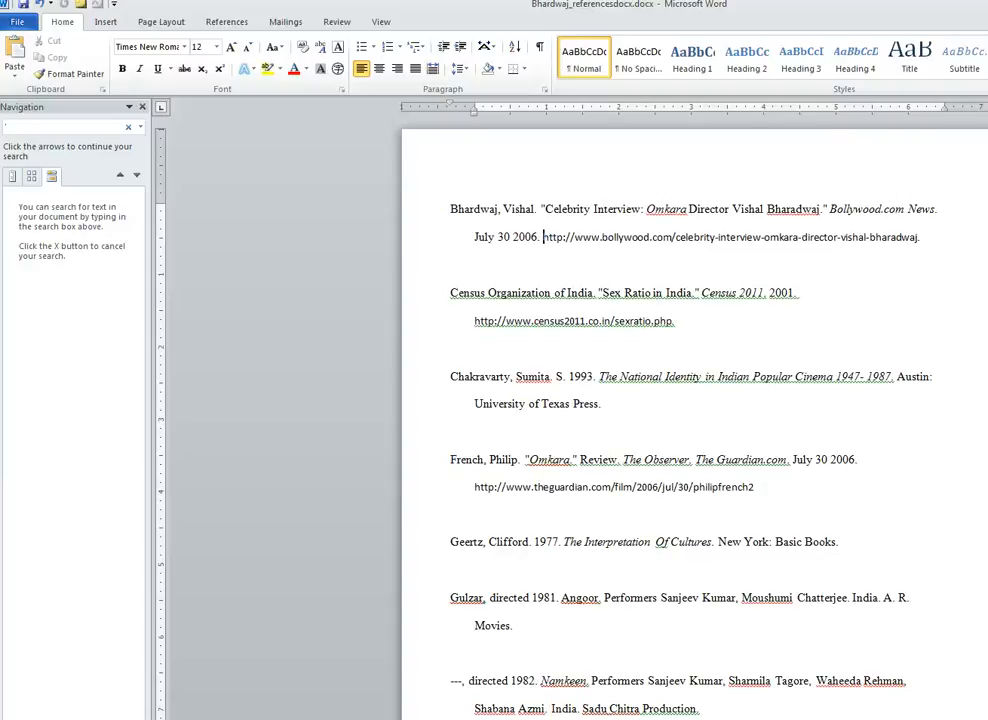
- Insert '2006.' right after the author name 'Vishal.' in the Bhardwaj entry
click(538, 209)
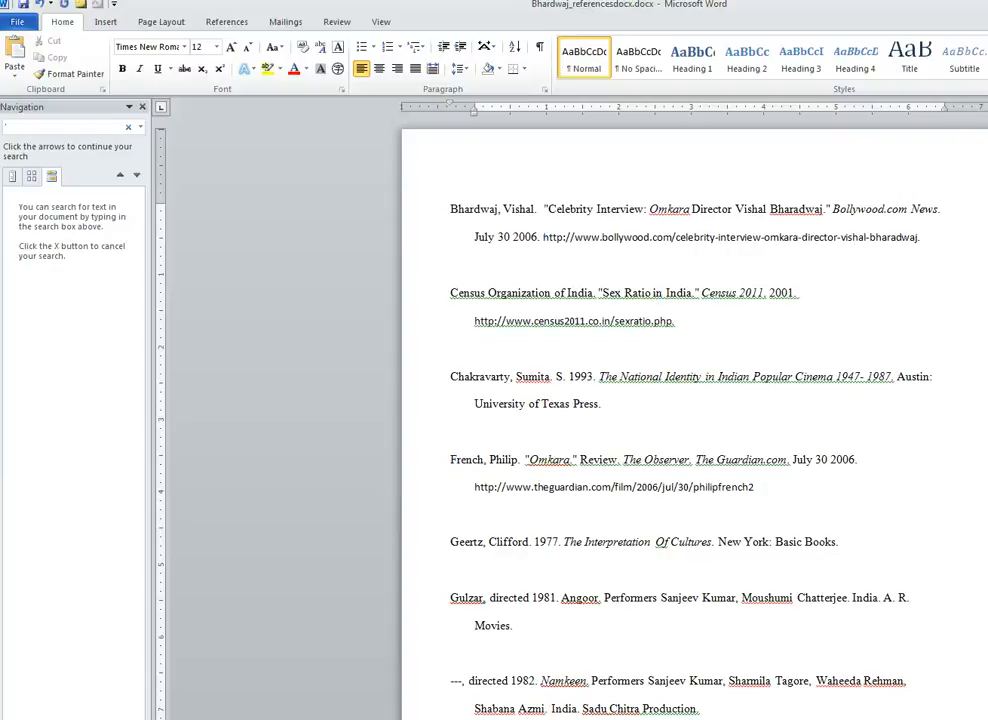
text(2006.)
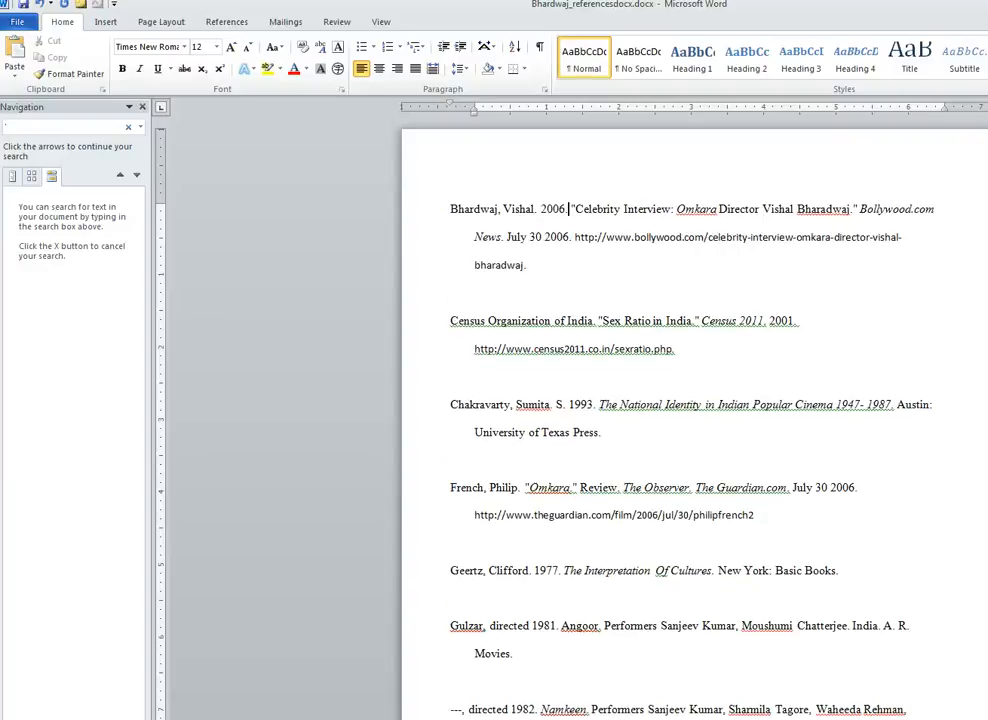
click(916, 208)
- Change 'July 30 2006.' to 'July 30. Available online:' in the Bhardwaj entry
click(544, 237)
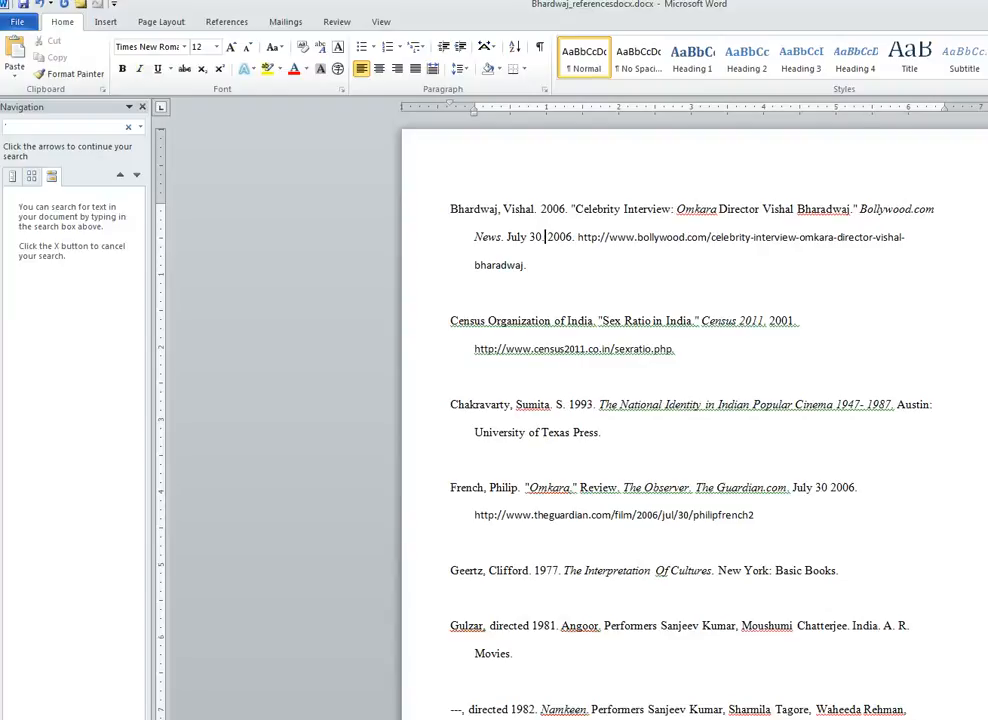
key(BackSpace)
text(. Avail )
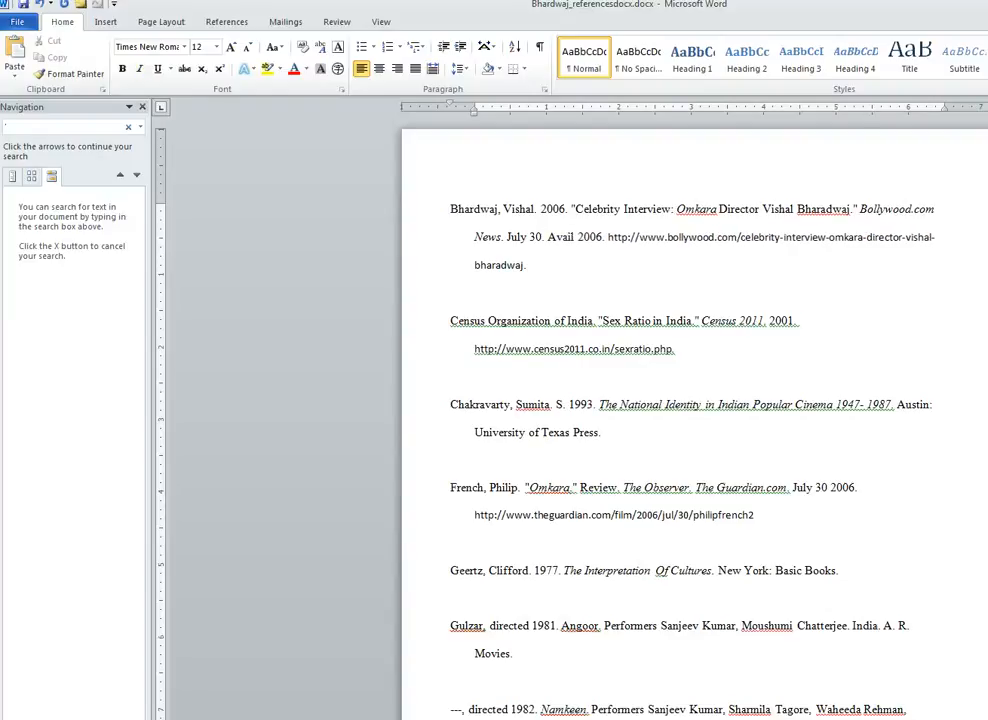
text(able onl)
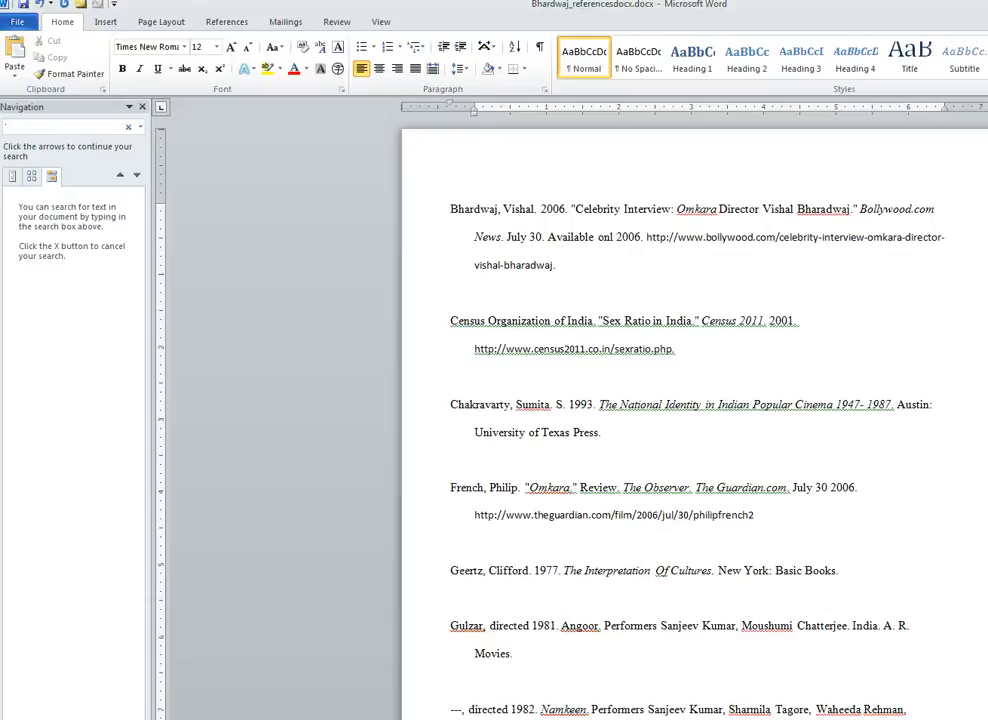
key(BackSpace)
text(ine:)
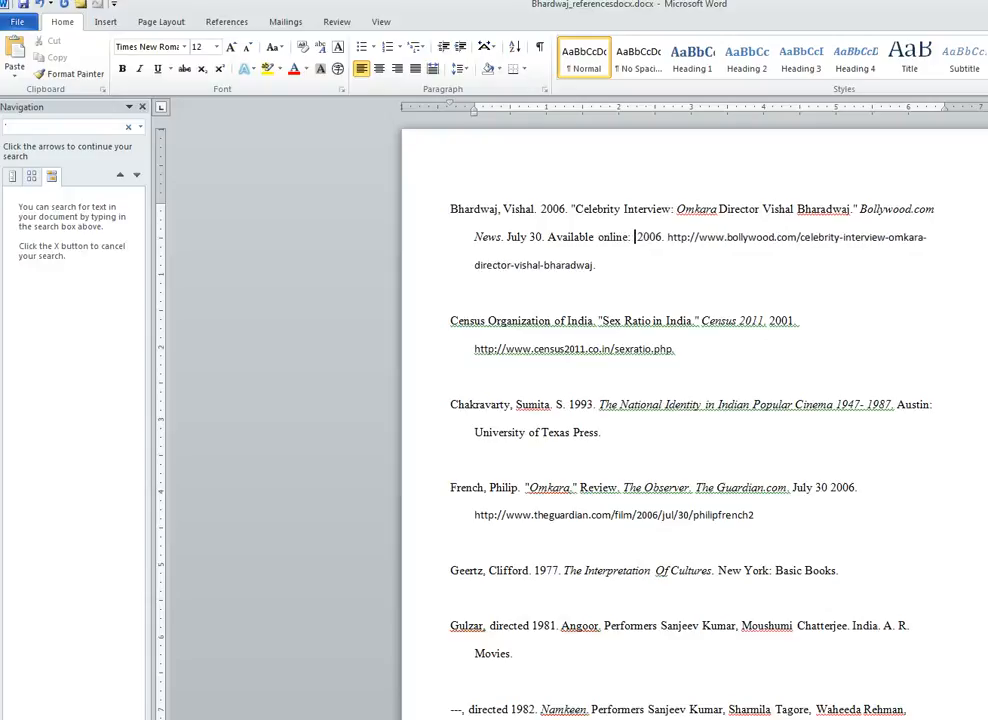
key(Delete)
key(Delete)
key(Delete)
key(Delete)
key(Delete)
key(Delete)
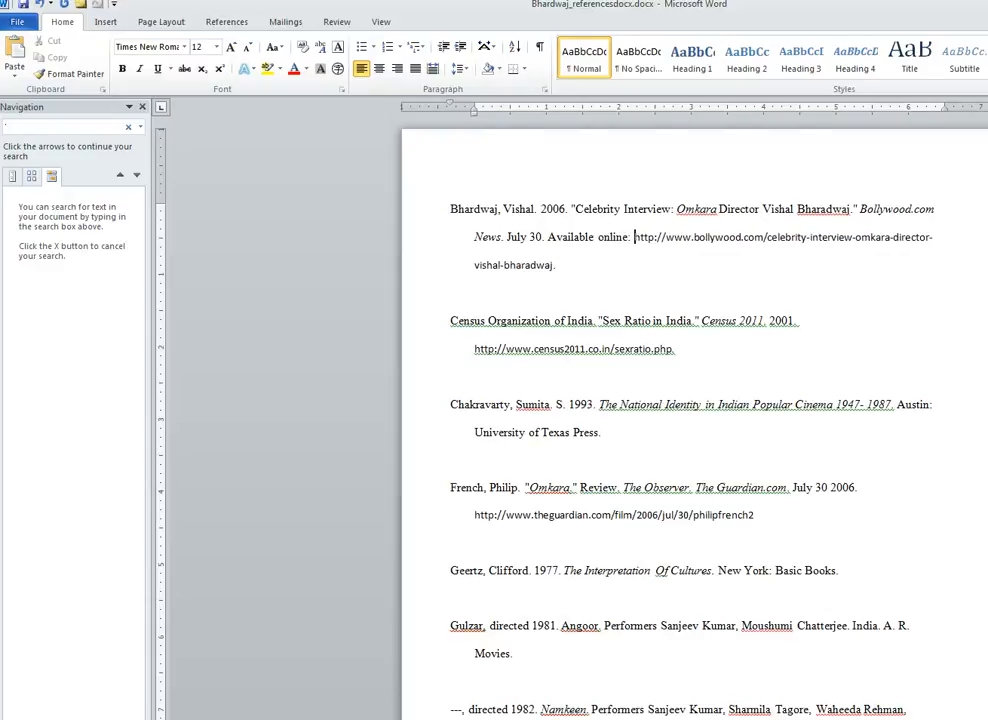
- Replace the URL's final period with '[accessed 14 October 2016].'
key(End)
key(Down)
key(BackSpace)
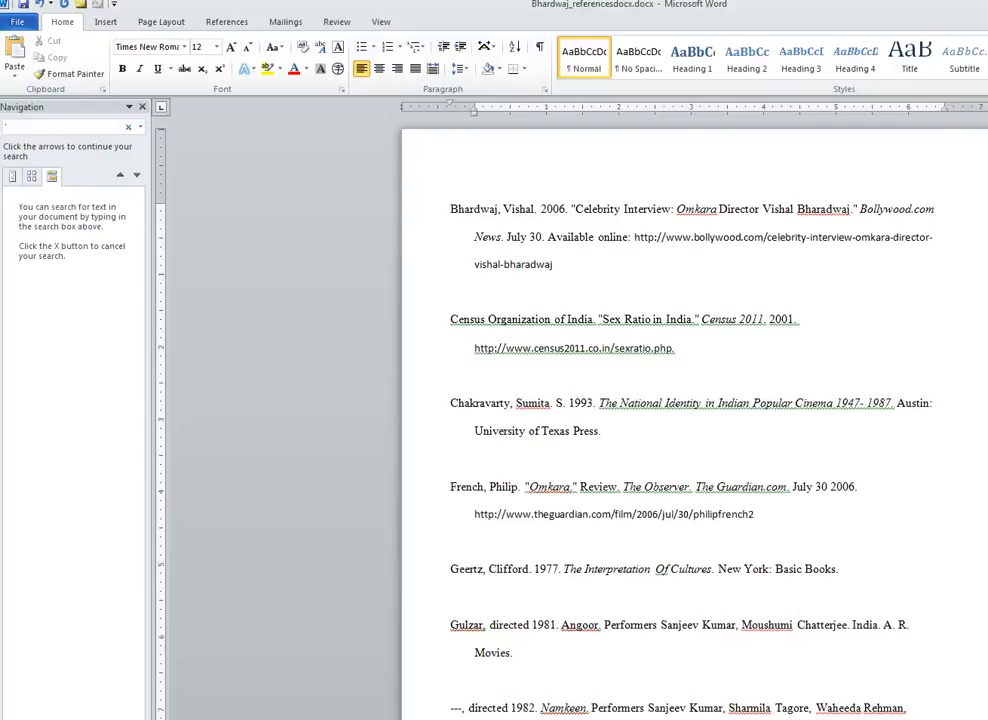
text([ac)
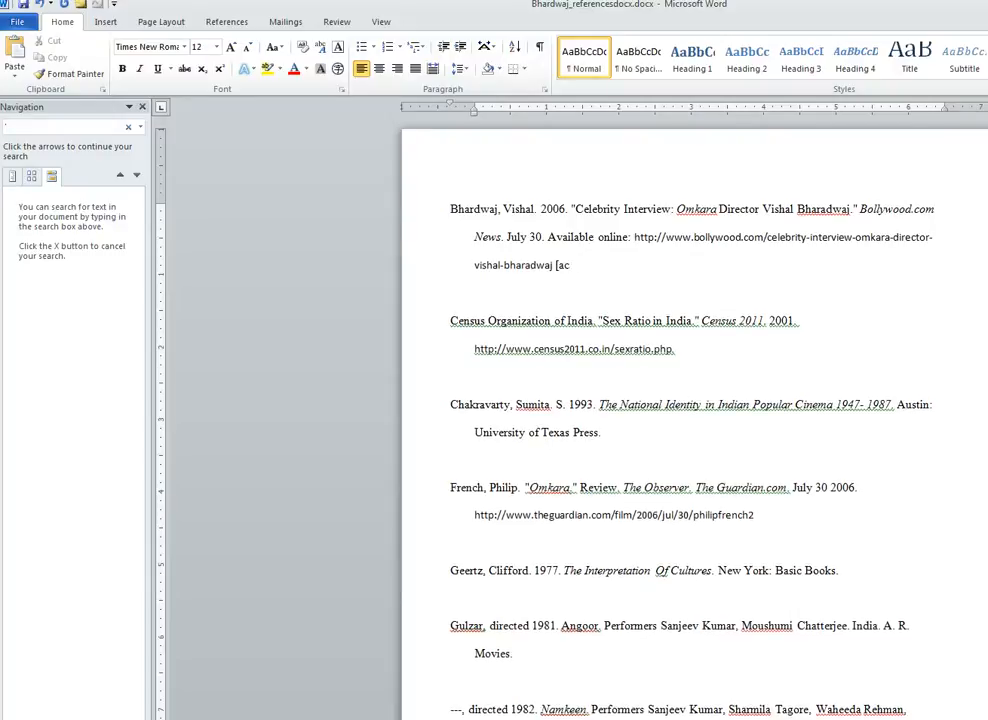
text(cessed 14 O)
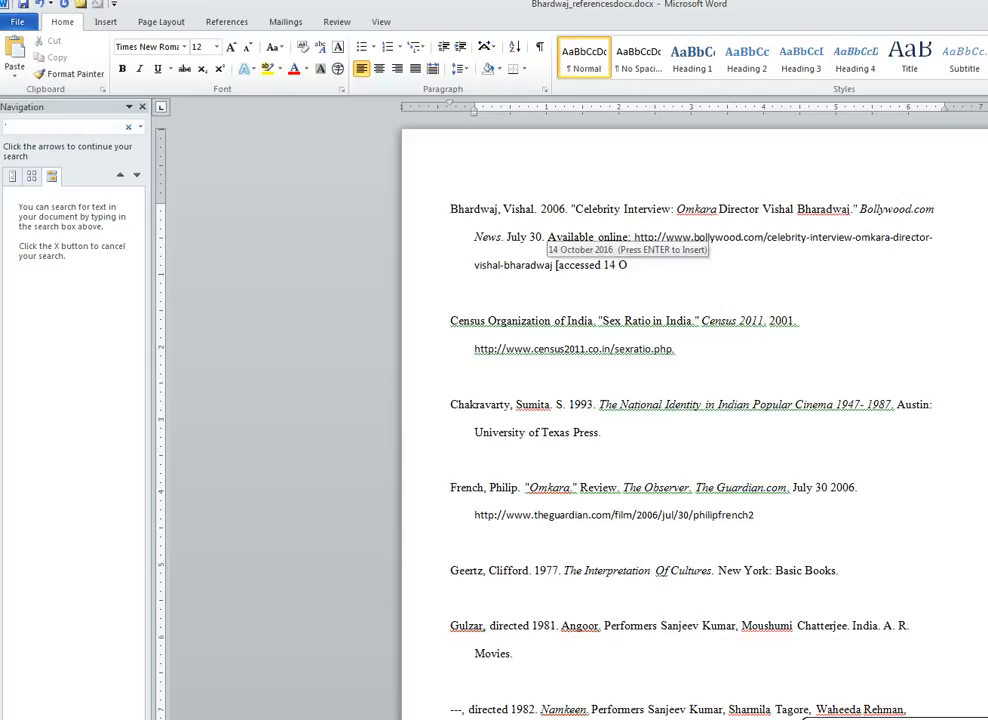
text(ctober 201)
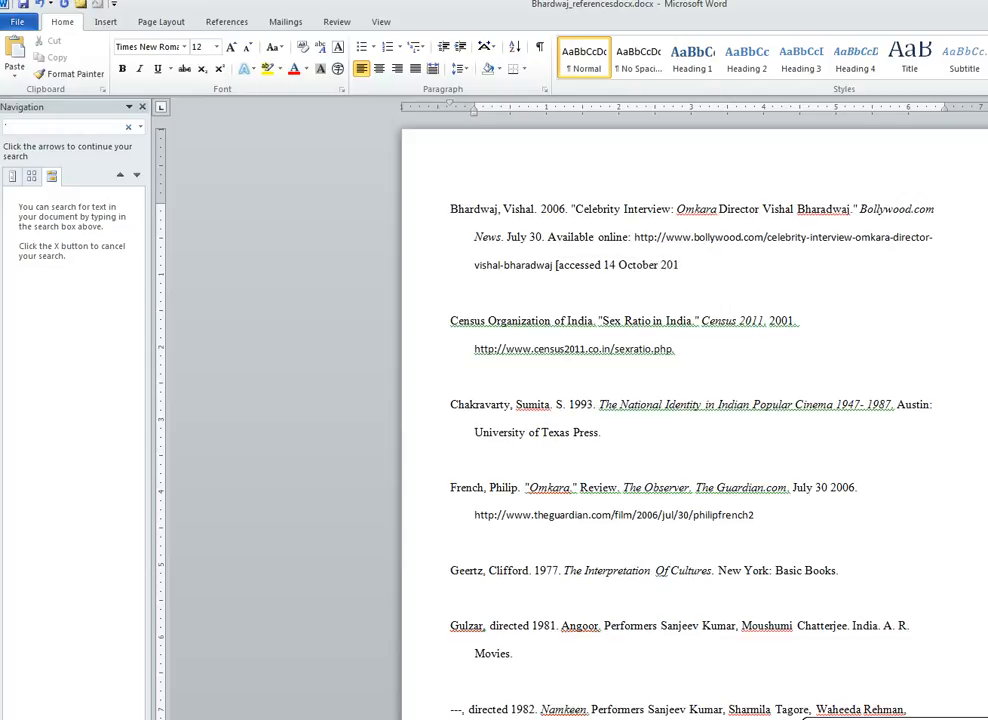
text(6].)
click(730, 320)
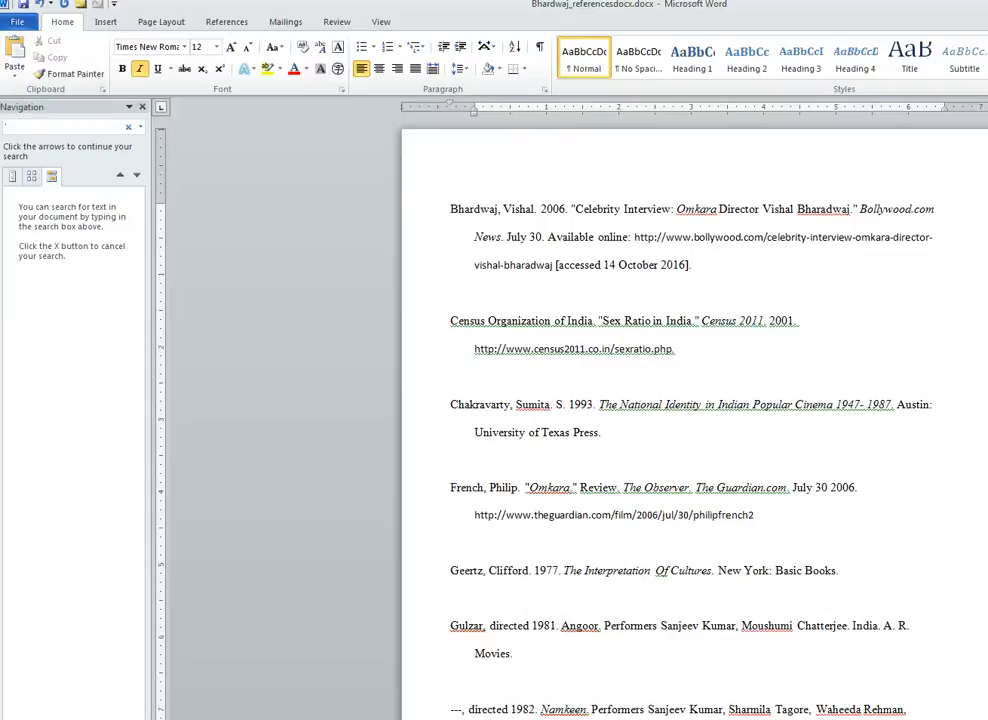
click(675, 348)
- Move the Census entry's year to after the author and correct it to 2011
click(596, 320)
text(. 2001.)
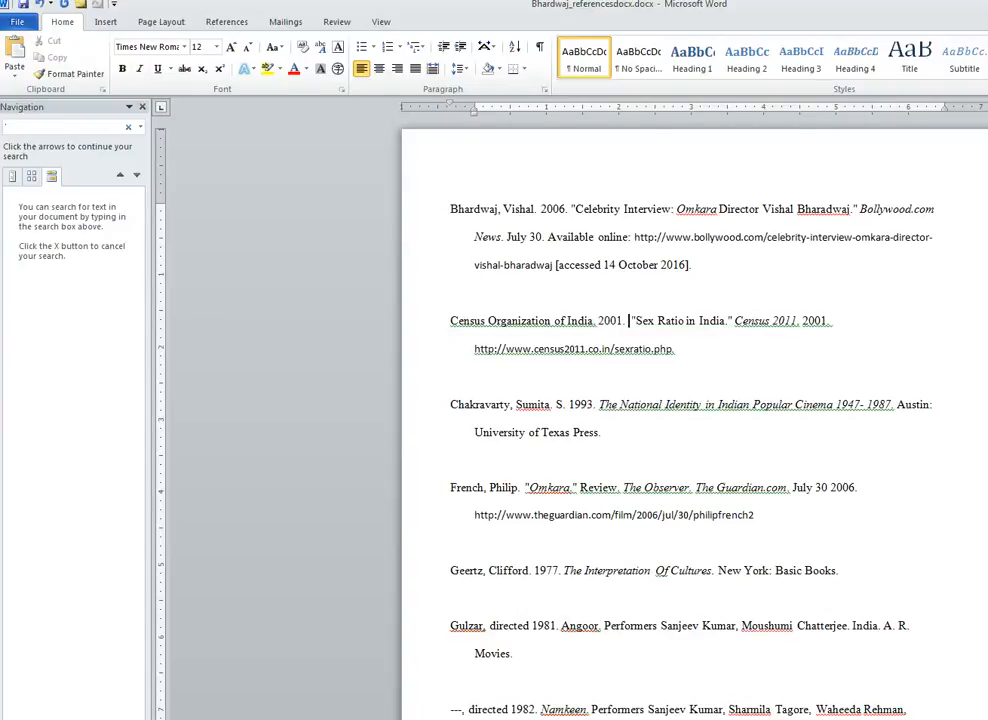
key(Delete)
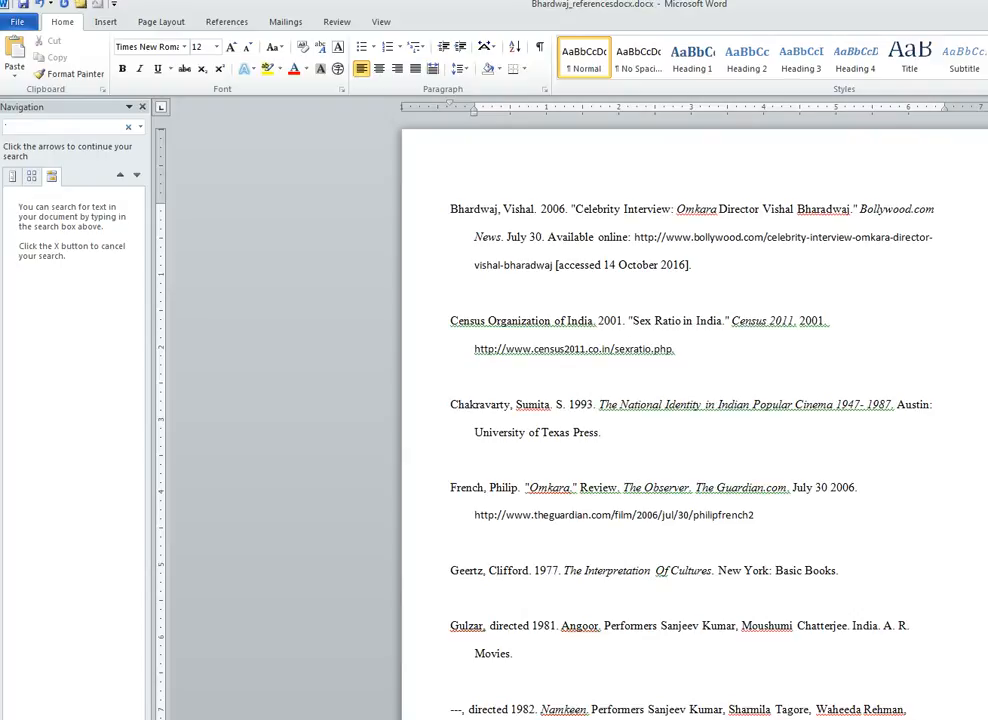
key(End)
key(BackSpace)
key(BackSpace)
key(BackSpace)
key(BackSpace)
key(BackSpace)
key(BackSpace)
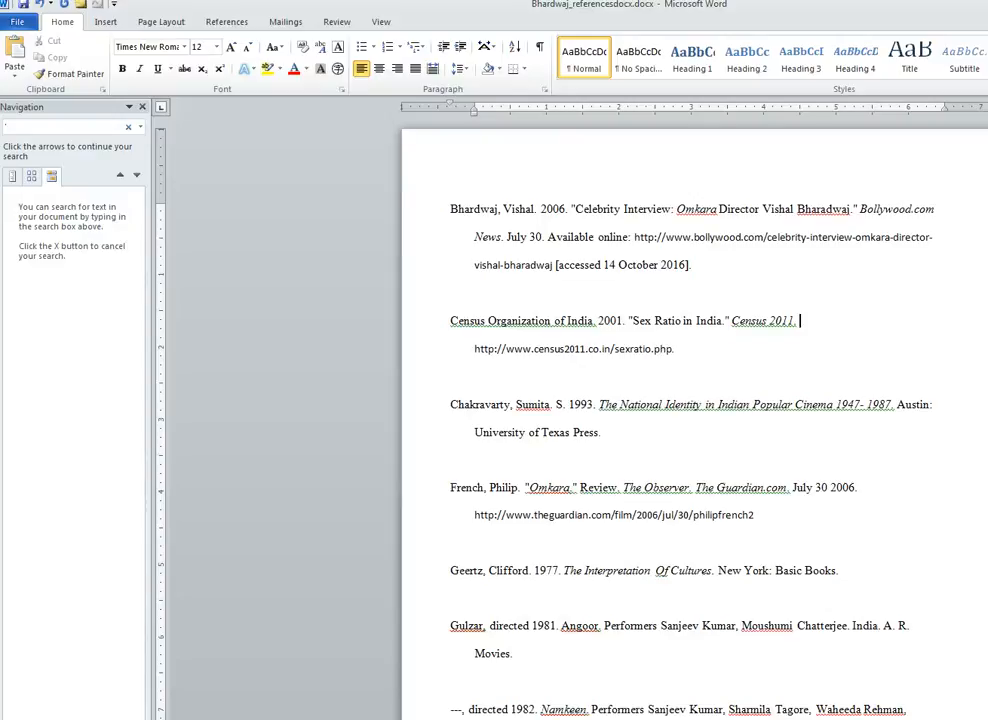
click(617, 321)
key(BackSpace)
text(1)
- Copy 'Available online:' from the Bhardwaj entry to after 'Census 2011.'
click(800, 321)
drag(548, 238, 632, 238)
key(ctrl+c)
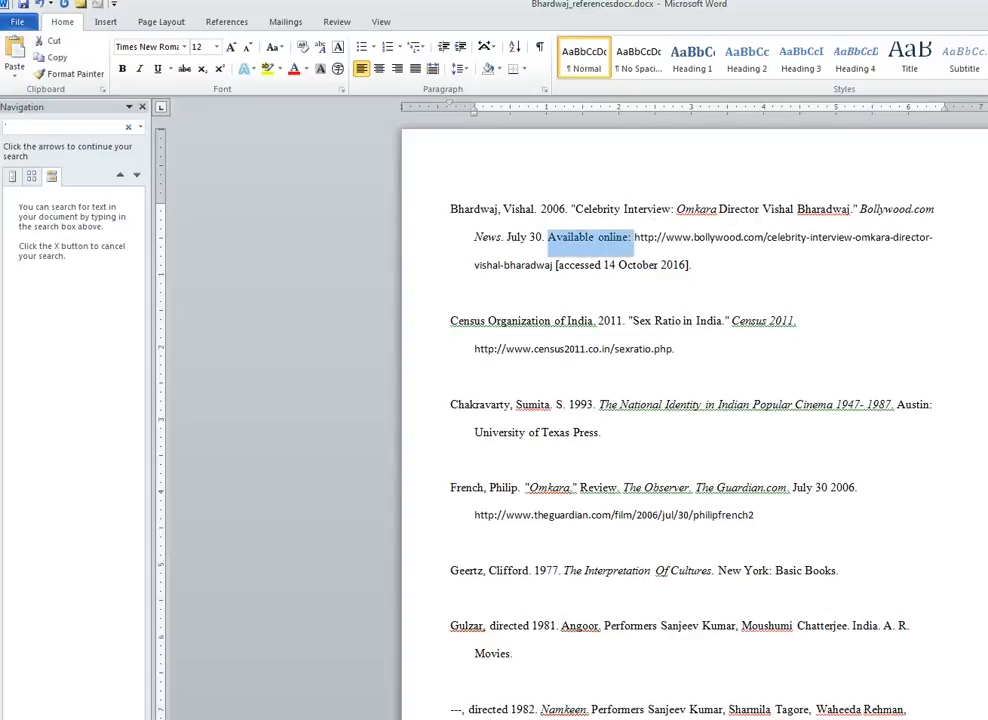
click(800, 321)
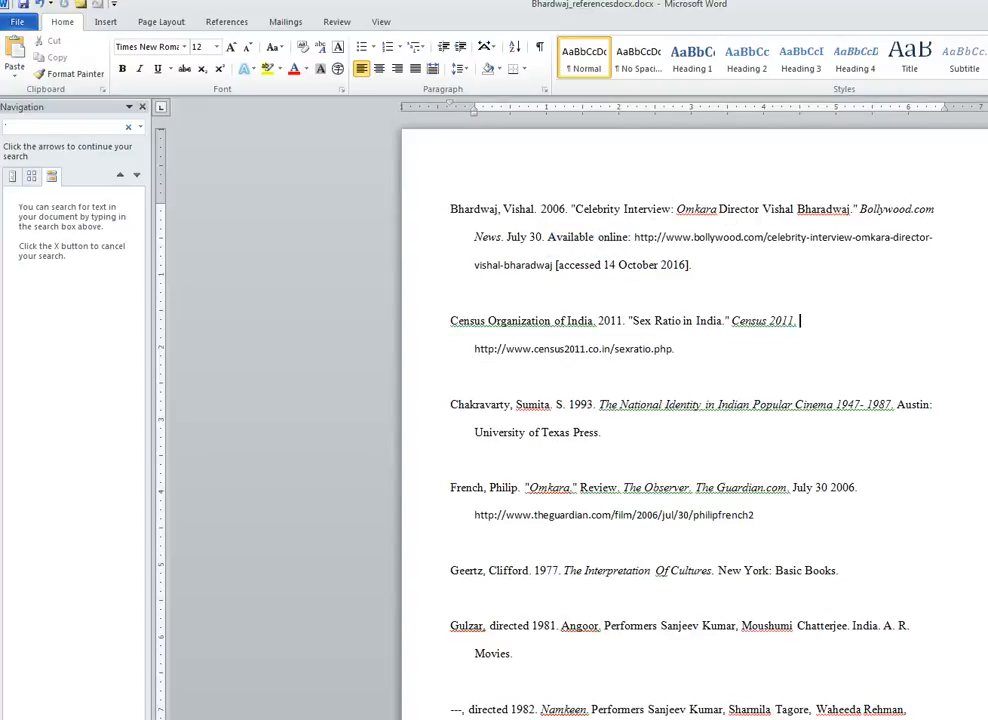
key(ctrl+v)
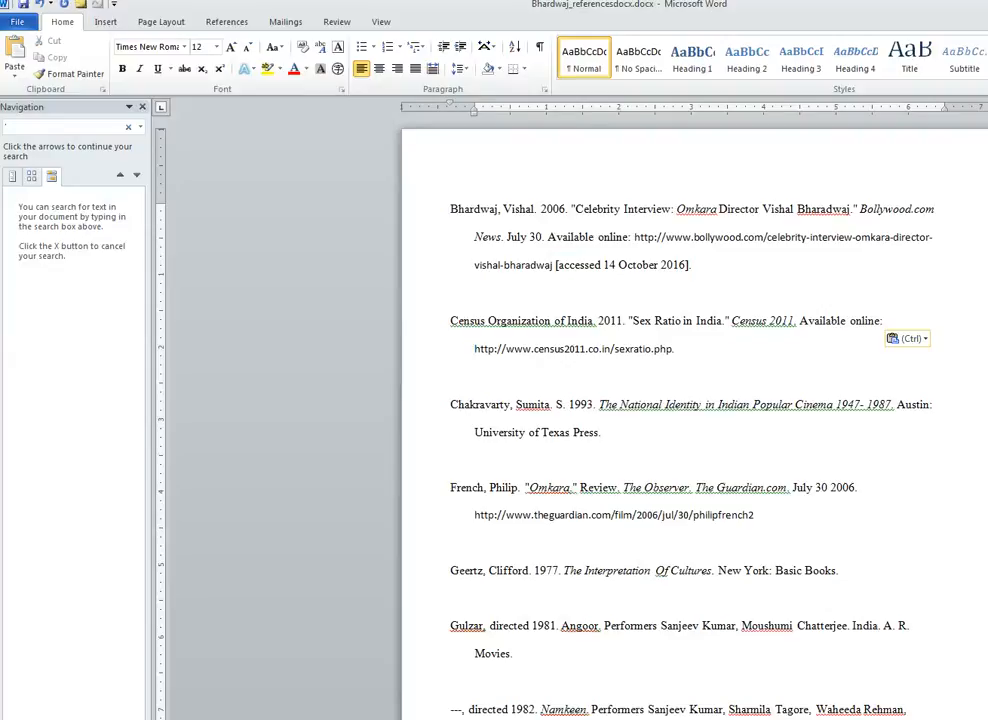
- Replace the census URL's period with '[accessed 14 October 2016].' and remove the empty paragraph
click(675, 349)
key(BackSpace)
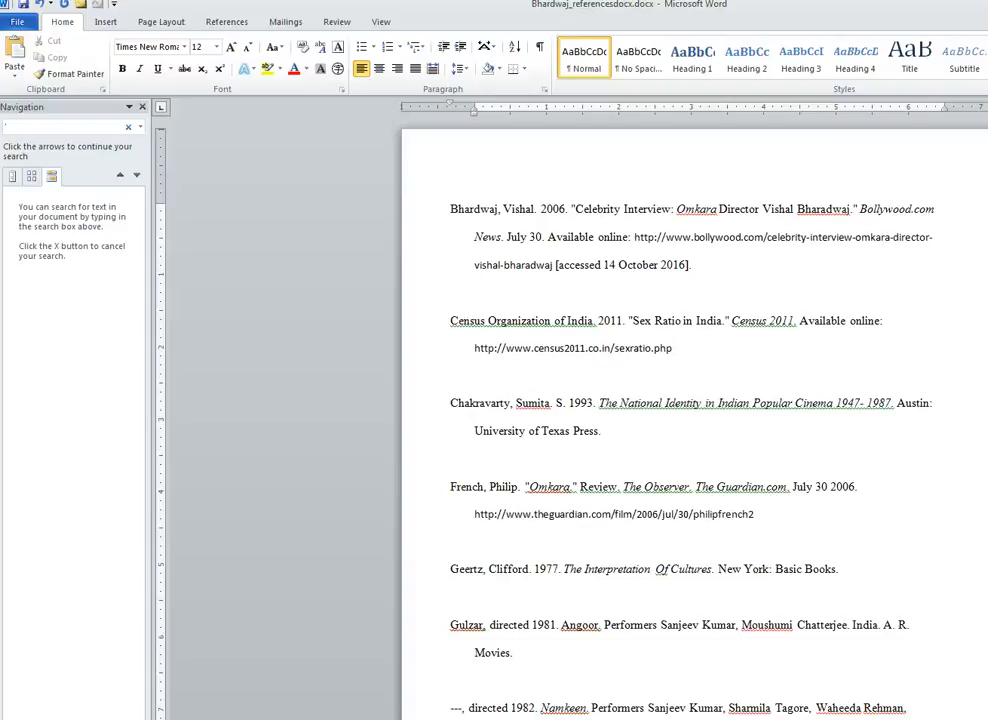
drag(556, 265, 694, 265)
key(ctrl+c)
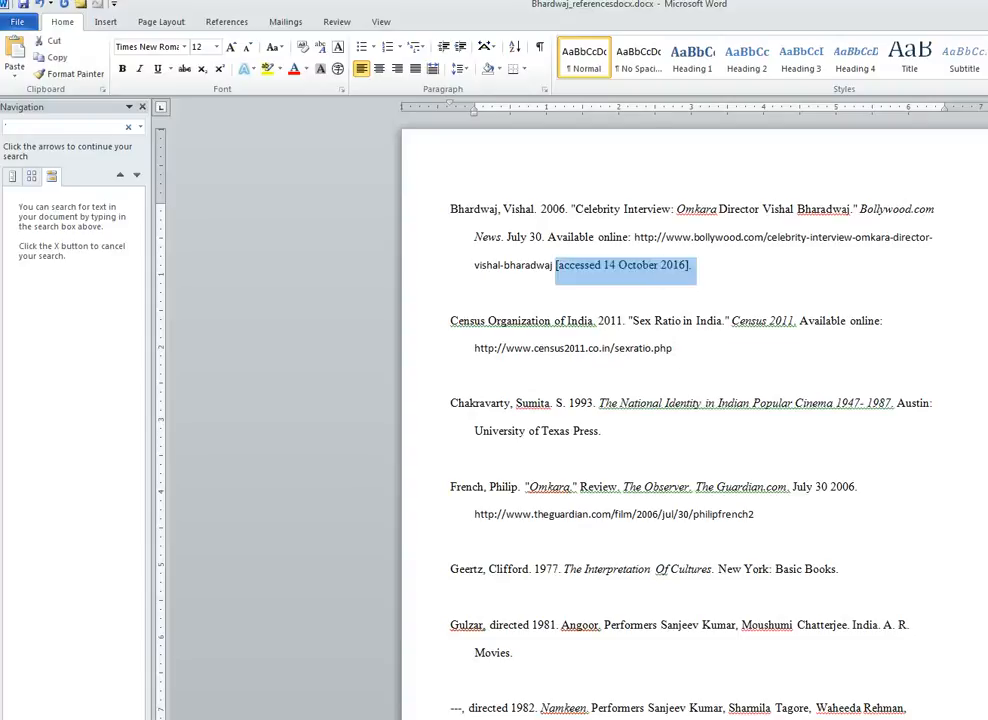
click(675, 349)
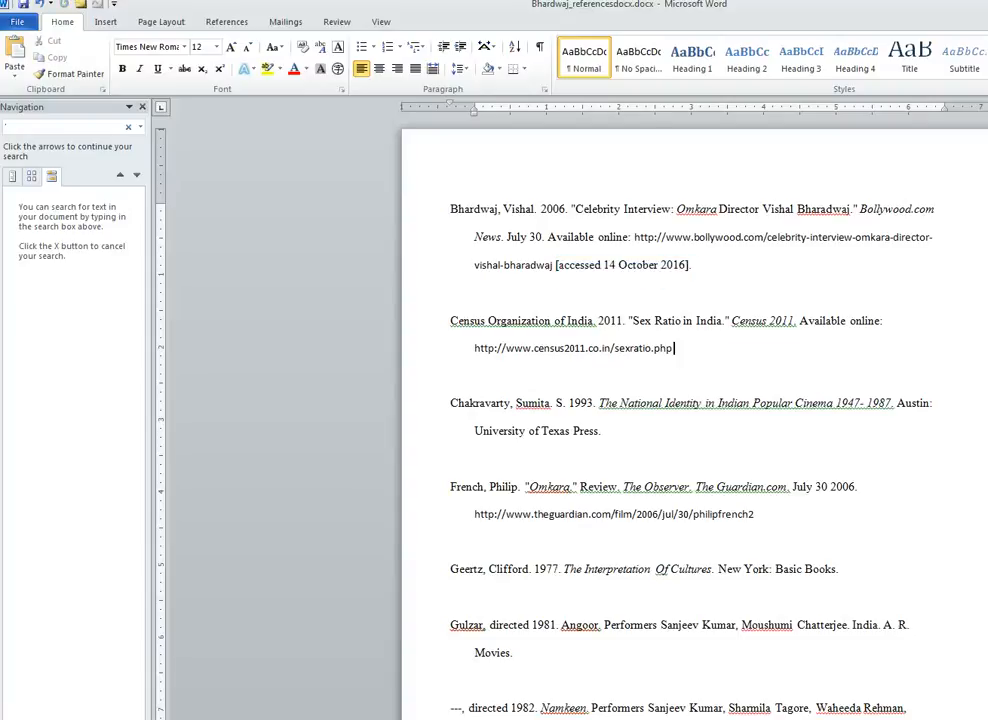
key(ctrl+v)
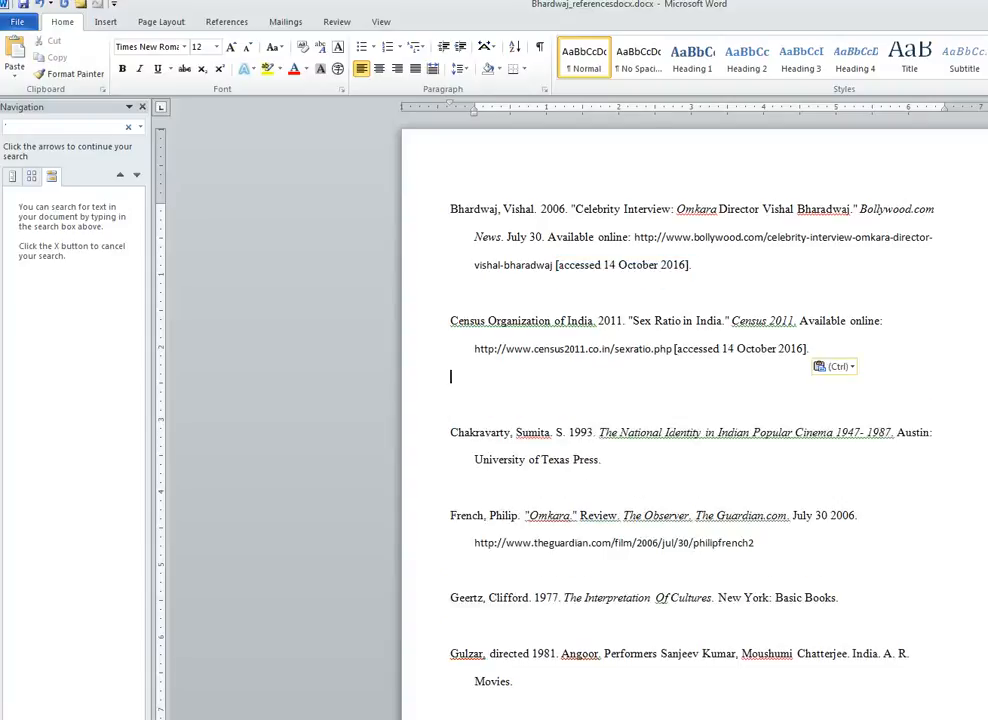
key(Delete)
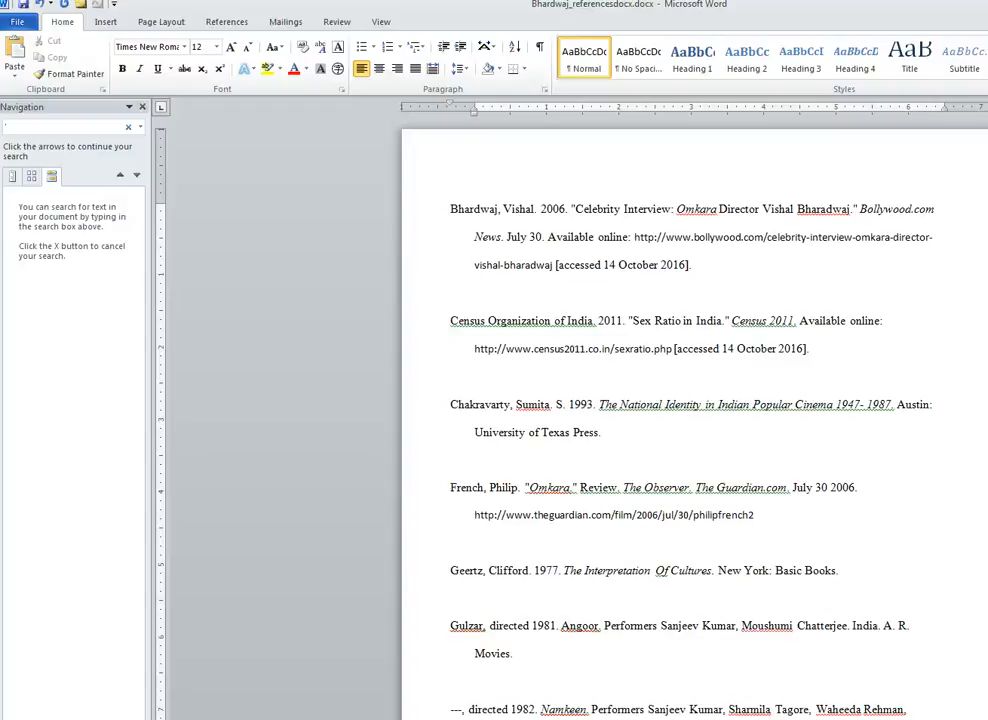
key(Page_Down)
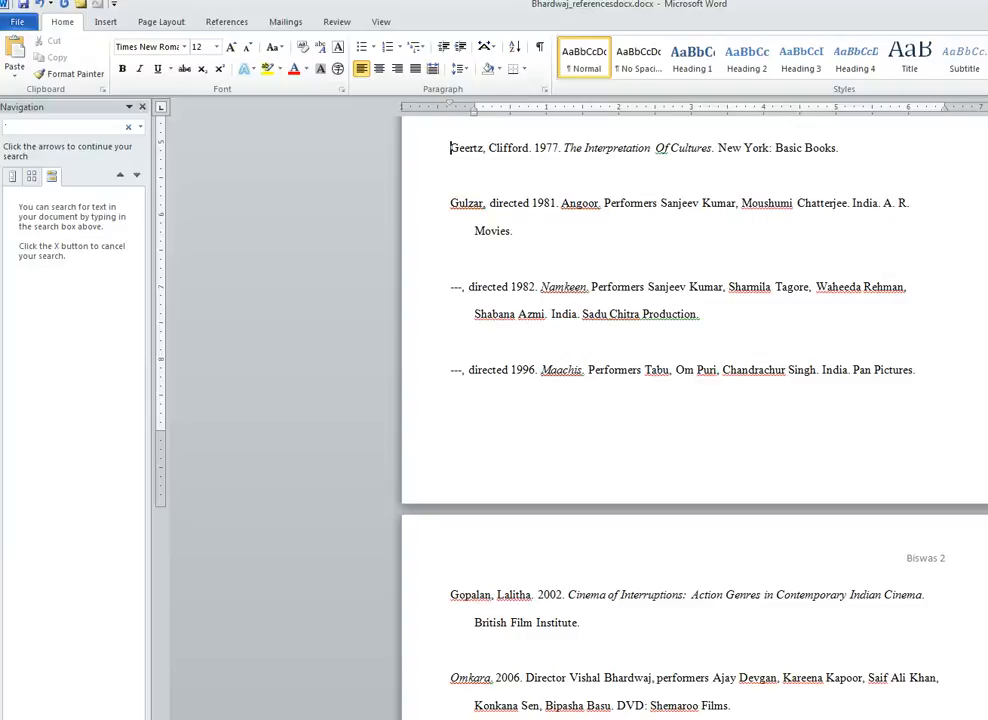
- Lowercase 'Of' in The Interpretation of Cultures, then select the name 'Gulzar' to look up
click(665, 148)
key(BackSpace)
text(o)
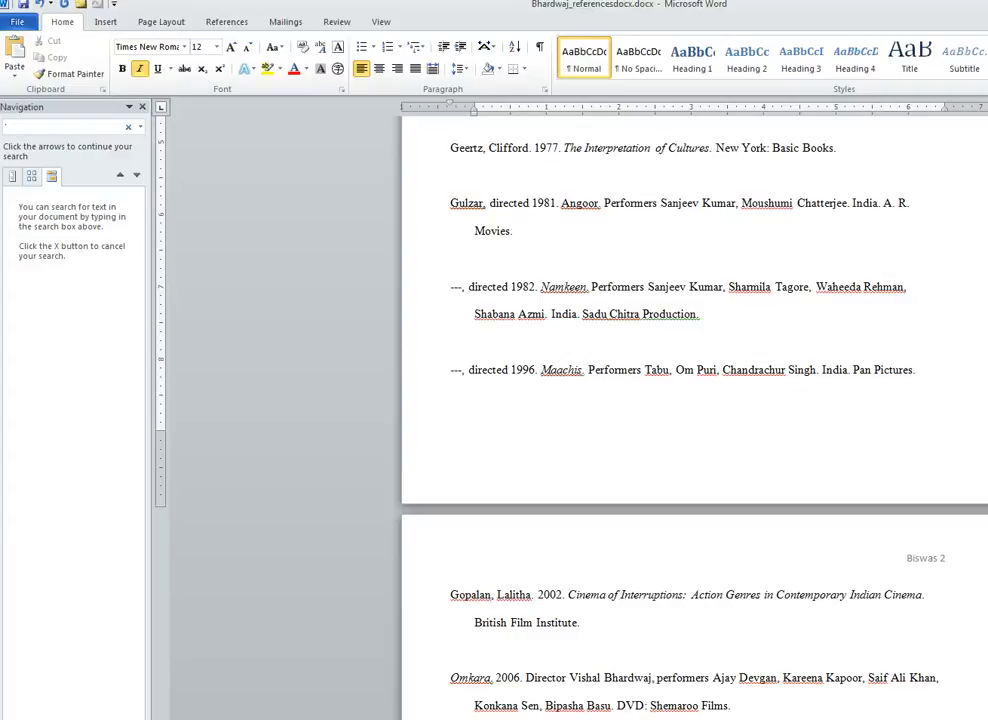
key(ctrl+i)
drag(484, 203, 451, 204)
key(ctrl+c)
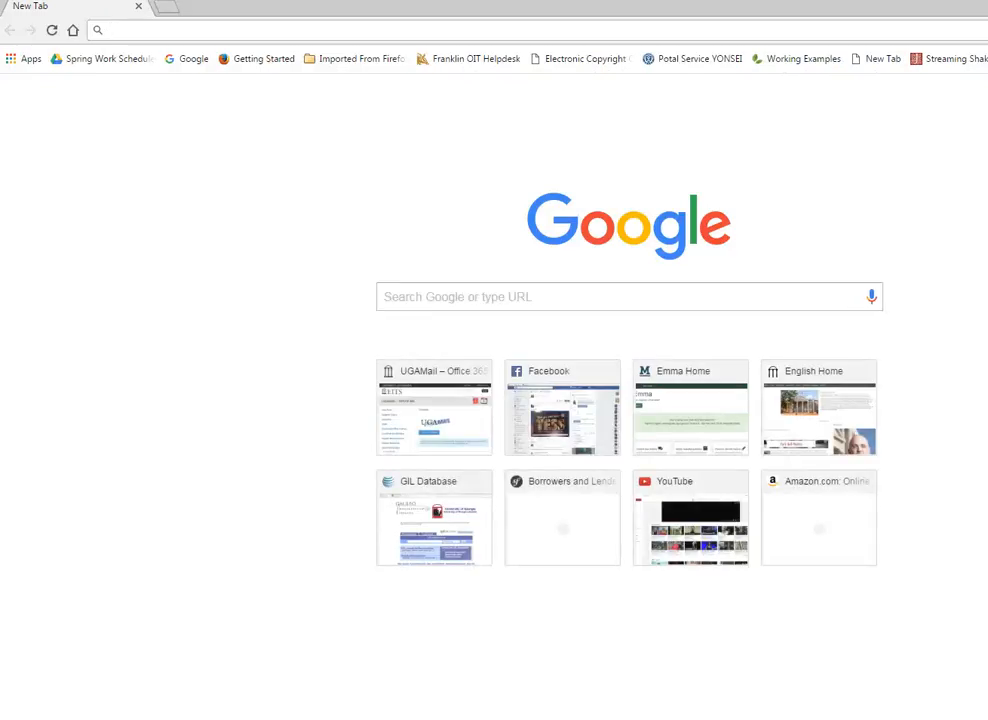
- Search Google for 'Gulzar' in a new Chrome tab, then return to the Word document
click(560, 297)
key(ctrl+v)
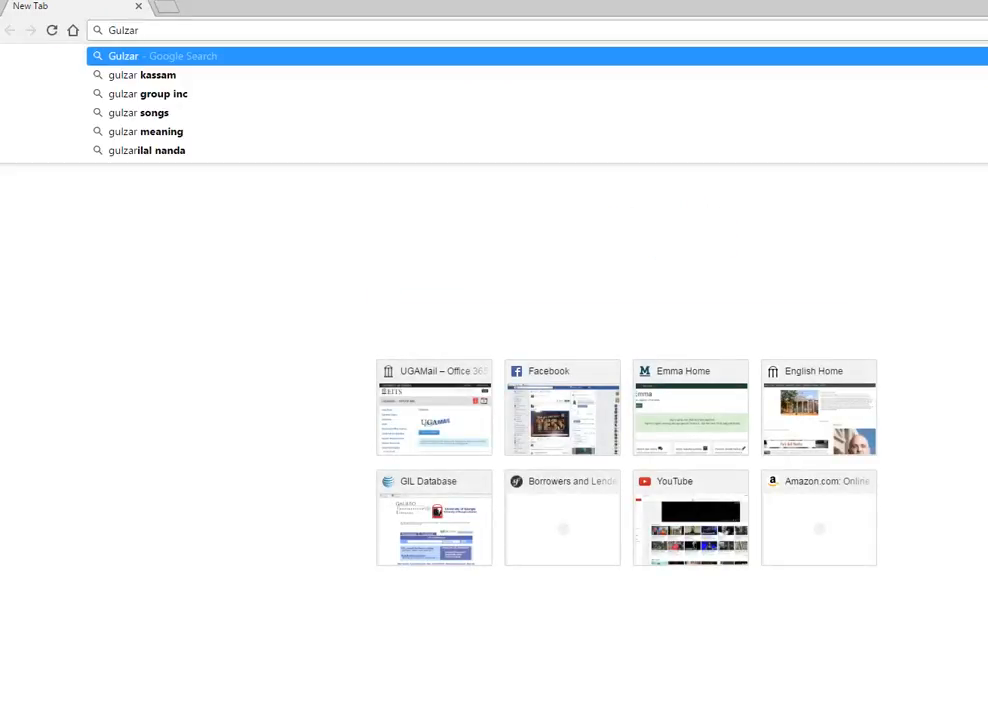
key(Return)
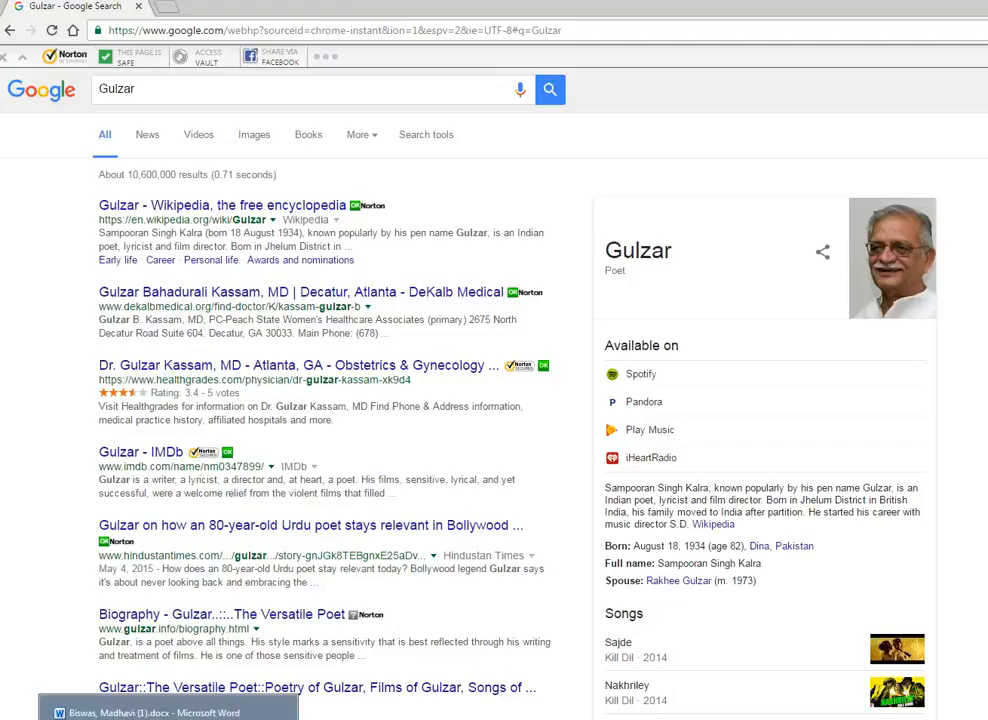
click(168, 712)
click(514, 231)
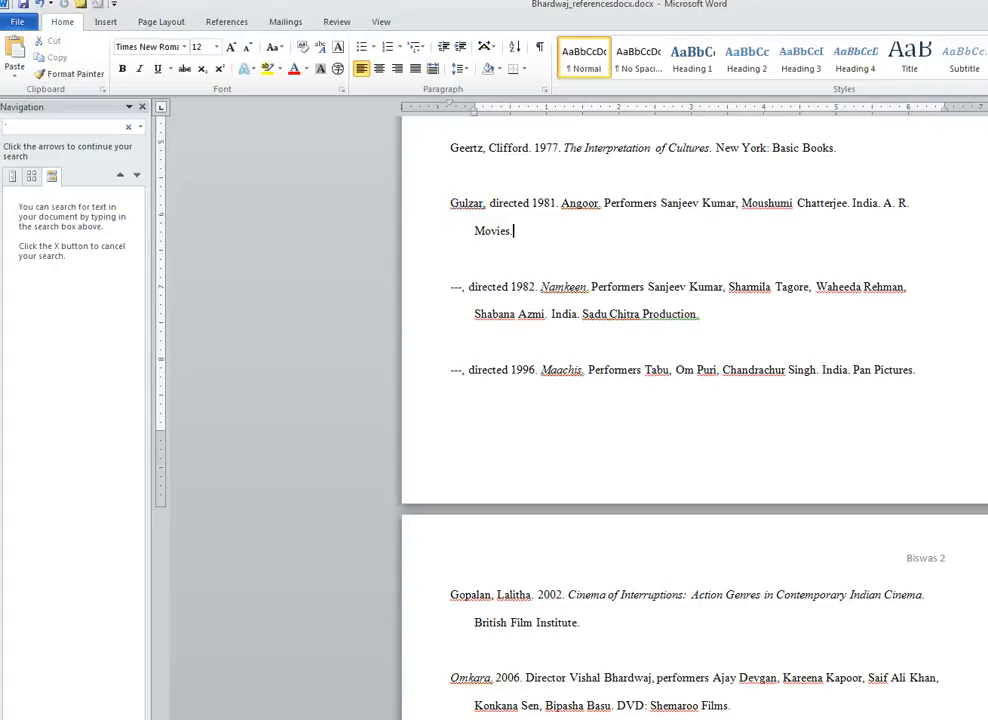
- Shorten 'directed' to 'dir.' in the 1981 Gulzar entry and italicise the title Angoor
click(504, 203)
text(.)
key(Delete)
key(Delete)
key(Delete)
key(Delete)
key(Delete)
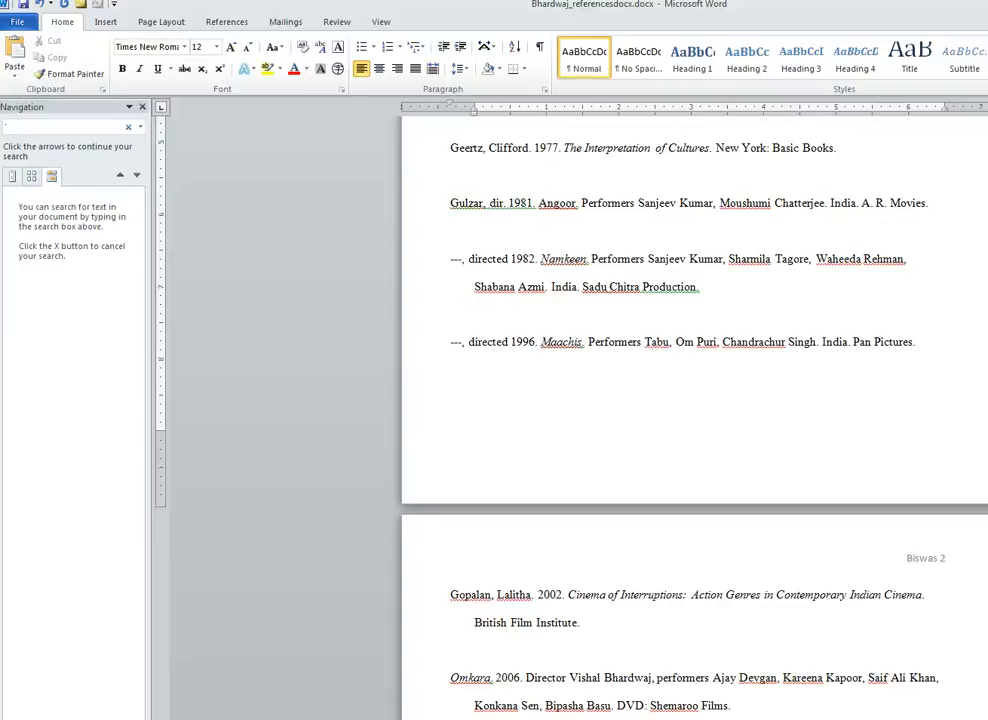
double_click(557, 203)
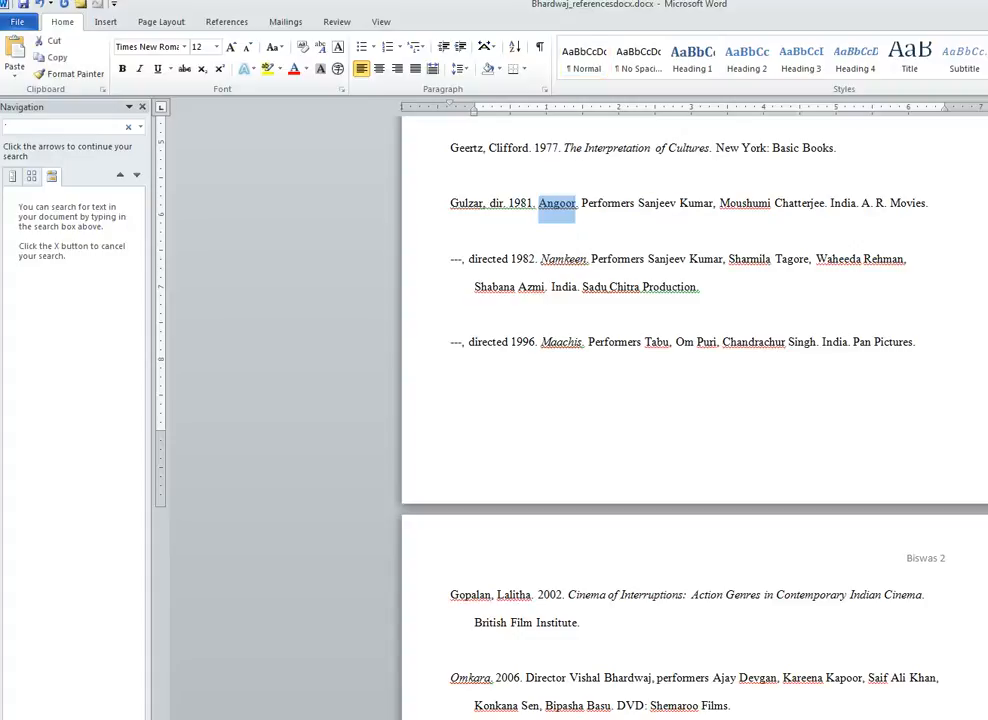
key(ctrl+i)
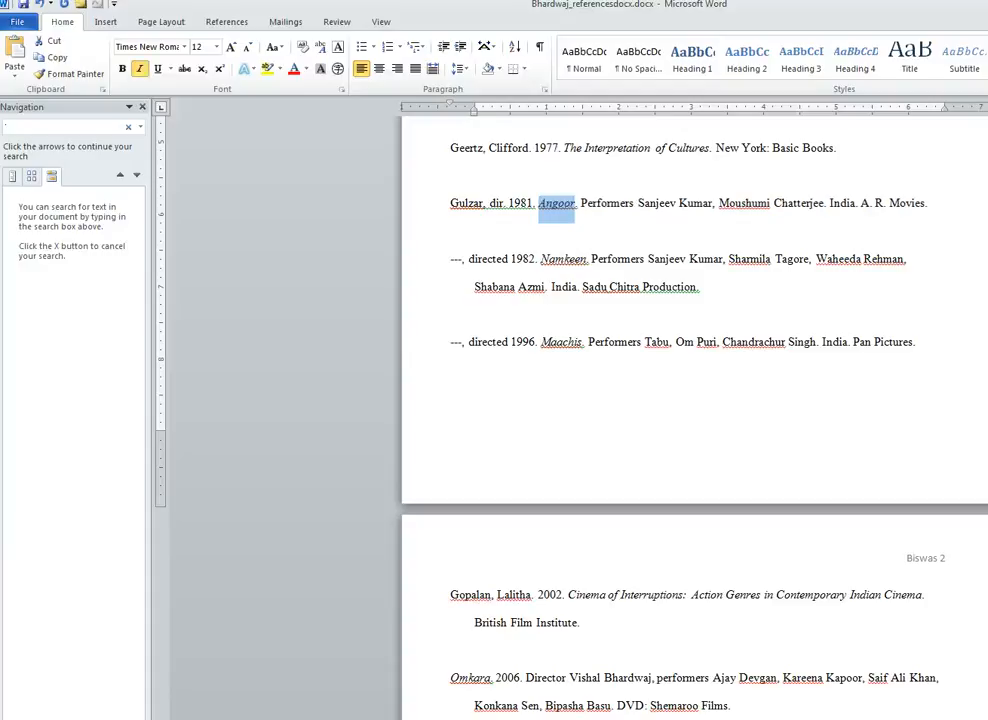
click(452, 231)
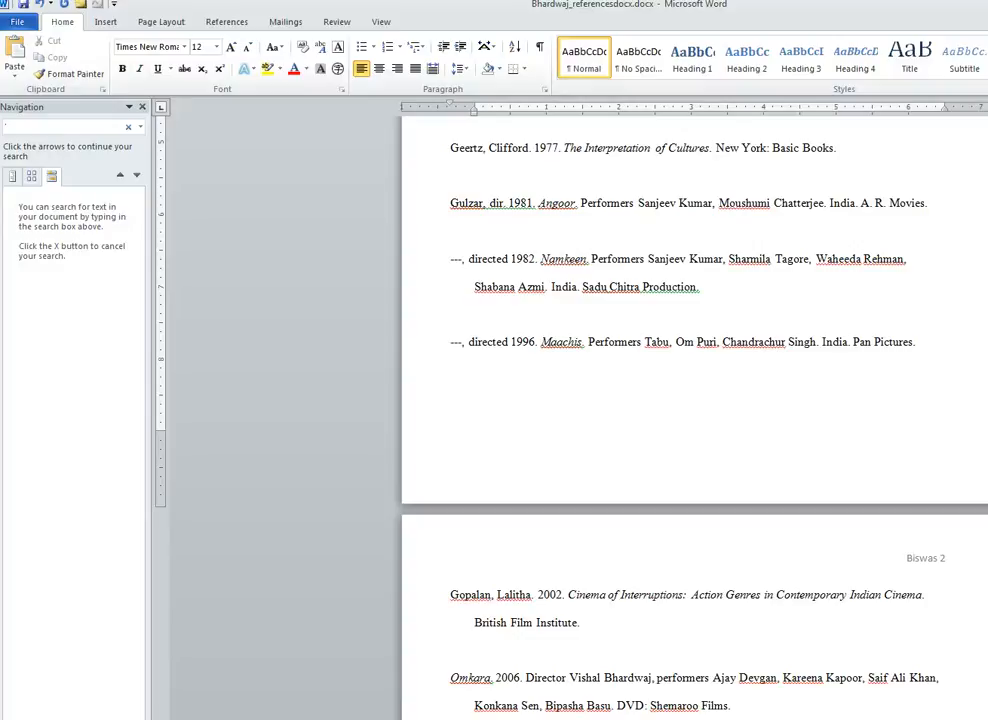
- Replace '---, directed' in the Namkeen entry with 'Gulzar, dir.' before 1982
click(509, 203)
key(shift+Home)
key(ctrl+c)
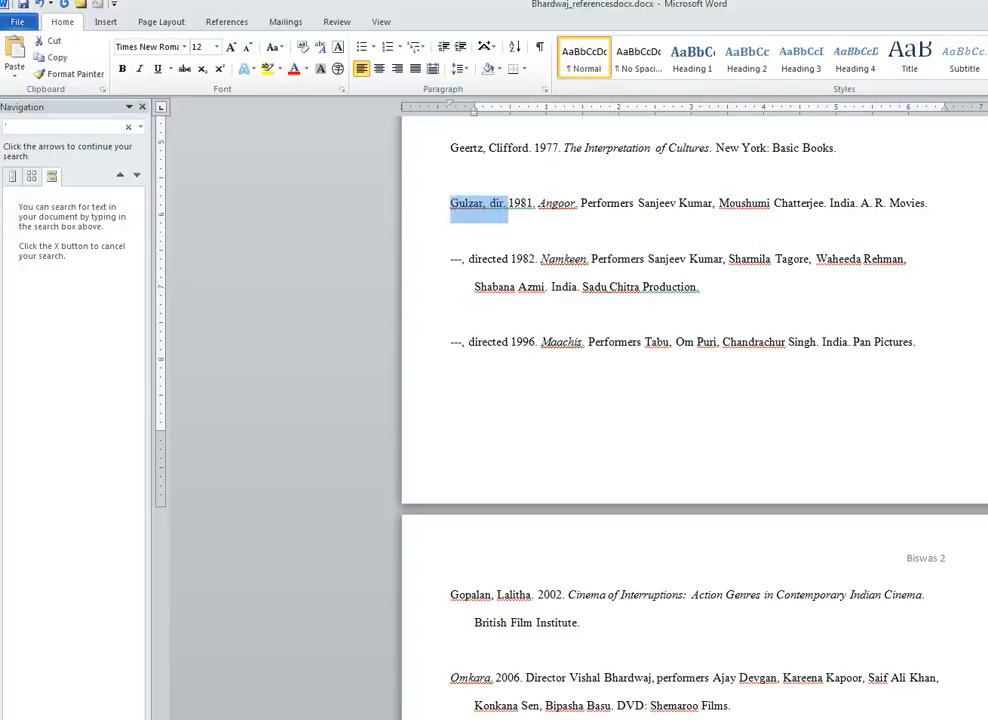
drag(466, 259, 450, 259)
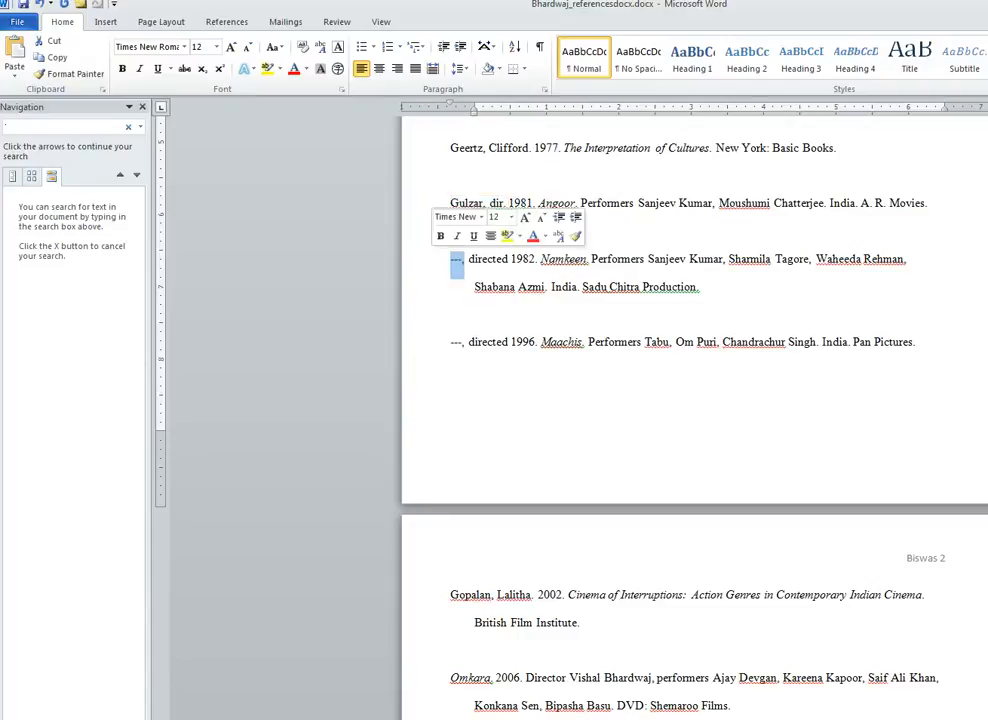
key(BackSpace)
key(ctrl+v)
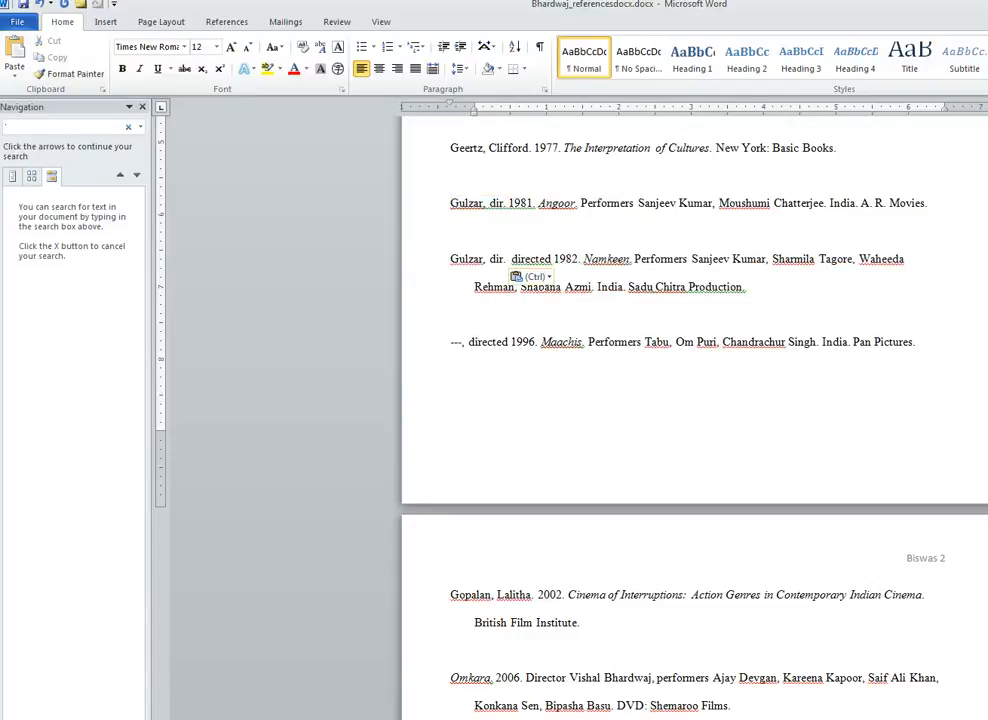
key(Delete)
key(Delete)
key(Delete)
key(Delete)
key(Delete)
key(Delete)
key(Delete)
key(Delete)
key(Delete)
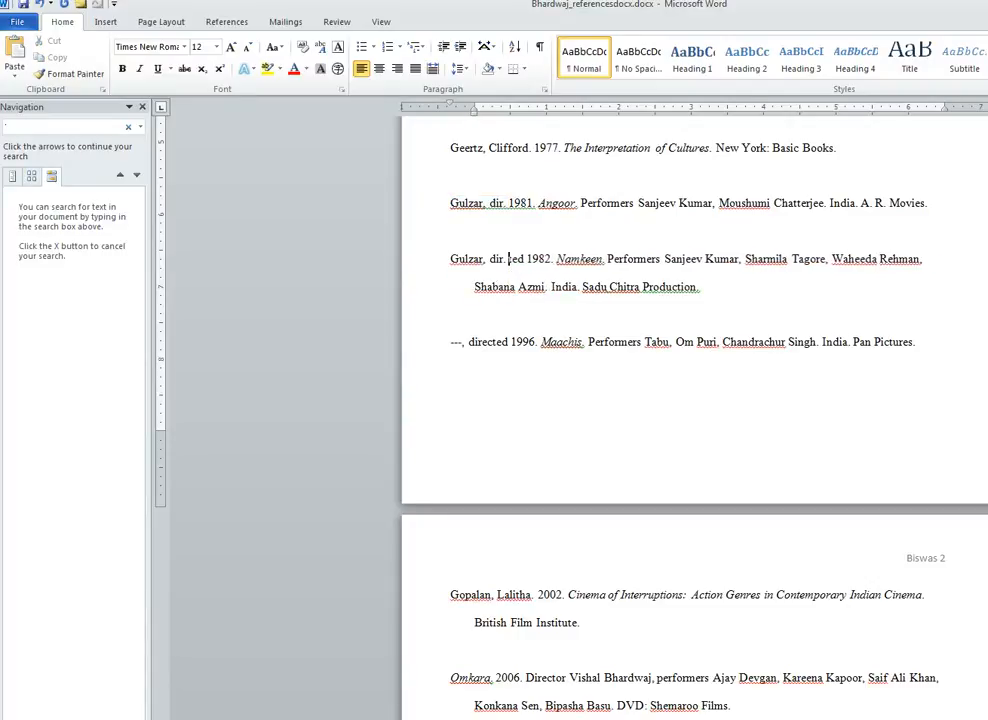
key(Delete)
key(Delete)
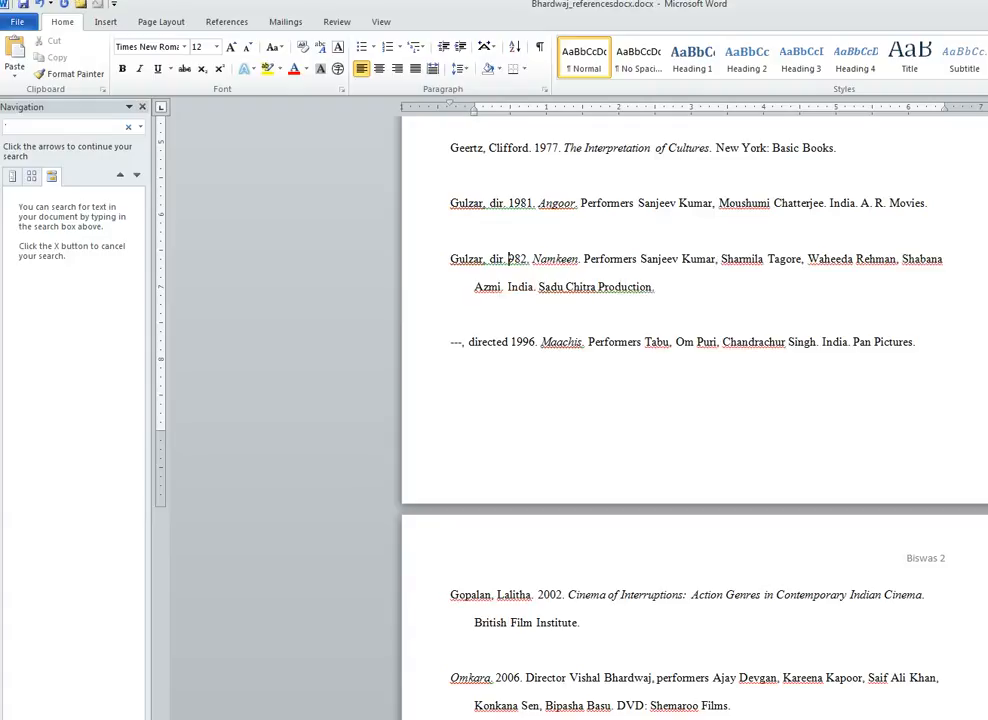
text(1)
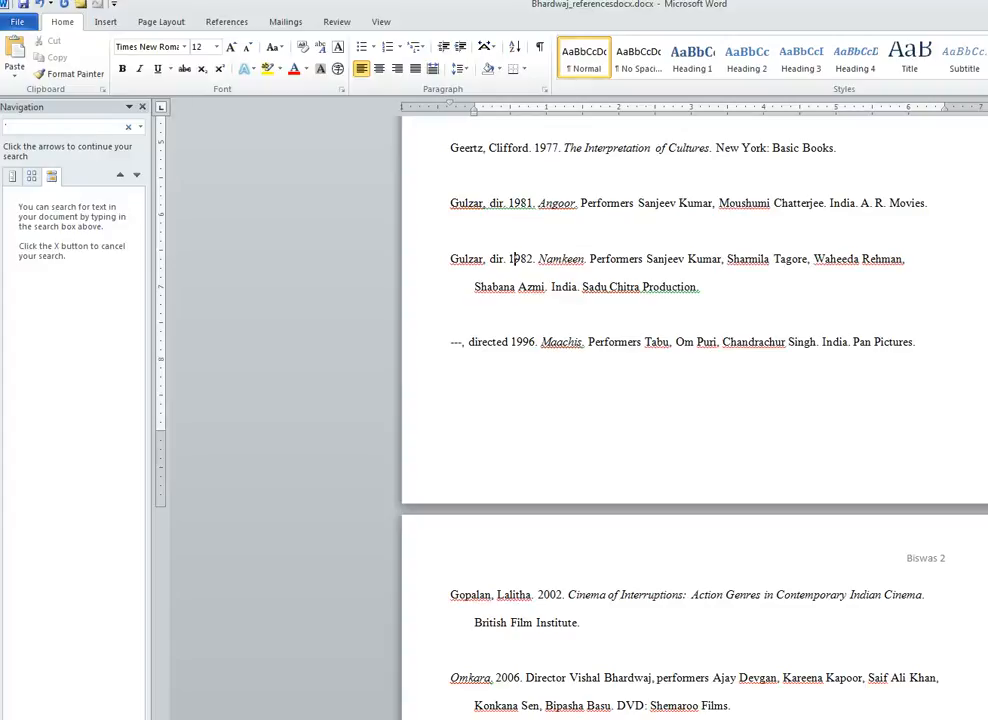
- Shorten 'Performers' to 'Perf.' in both the Angoor and Namkeen entries
click(602, 203)
text(.)
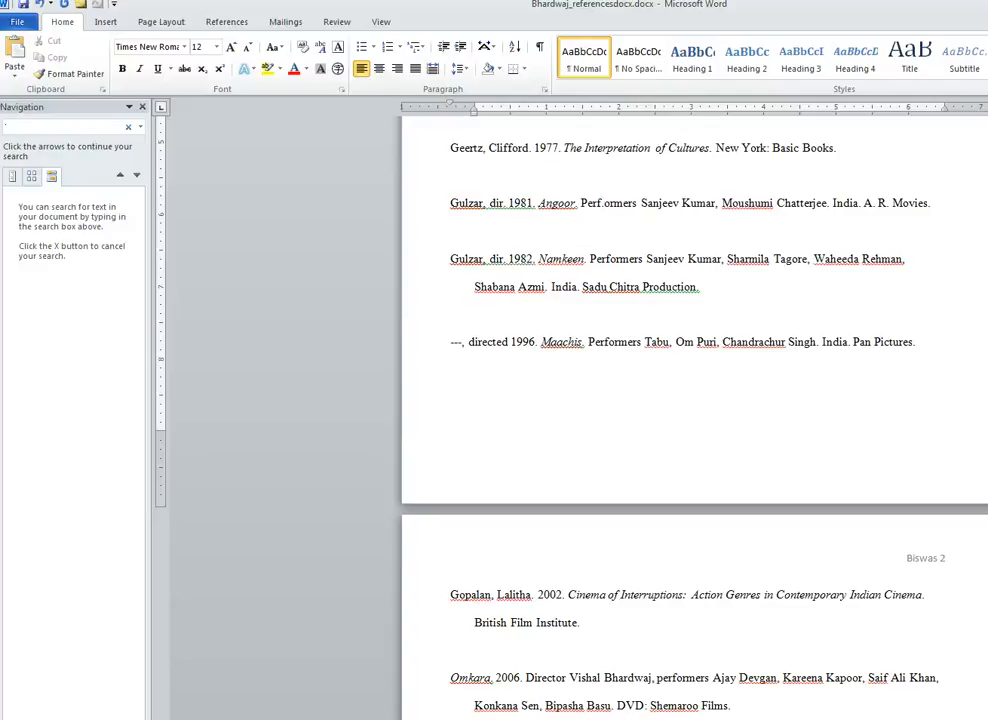
key(Delete)
key(Delete)
key(Delete)
key(Delete)
key(Delete)
key(Delete)
key(BackSpace)
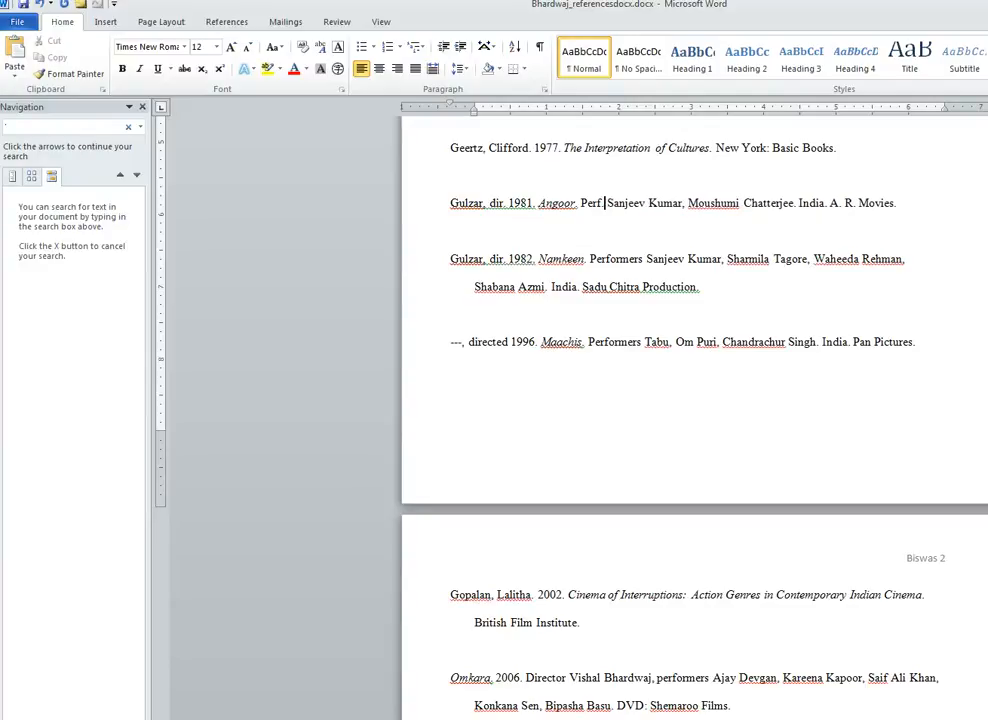
text(.)
key(Right)
key(Right)
key(Right)
key(Right)
key(Right)
key(Right)
key(Right)
key(Right)
key(Right)
key(Right)
key(Right)
key(Right)
key(Right)
key(Right)
key(Right)
key(Right)
key(Right)
key(Right)
key(Right)
key(Right)
key(Down)
key(Down)
key(Left)
key(Left)
key(Left)
key(Left)
key(Left)
key(Left)
key(Left)
key(Left)
key(Left)
key(Left)
key(Left)
key(Left)
key(Left)
key(Left)
key(Left)
key(Left)
key(Left)
key(Left)
key(Left)
key(Left)
key(BackSpace)
key(BackSpace)
key(BackSpace)
key(BackSpace)
key(BackSpace)
key(BackSpace)
text(.)
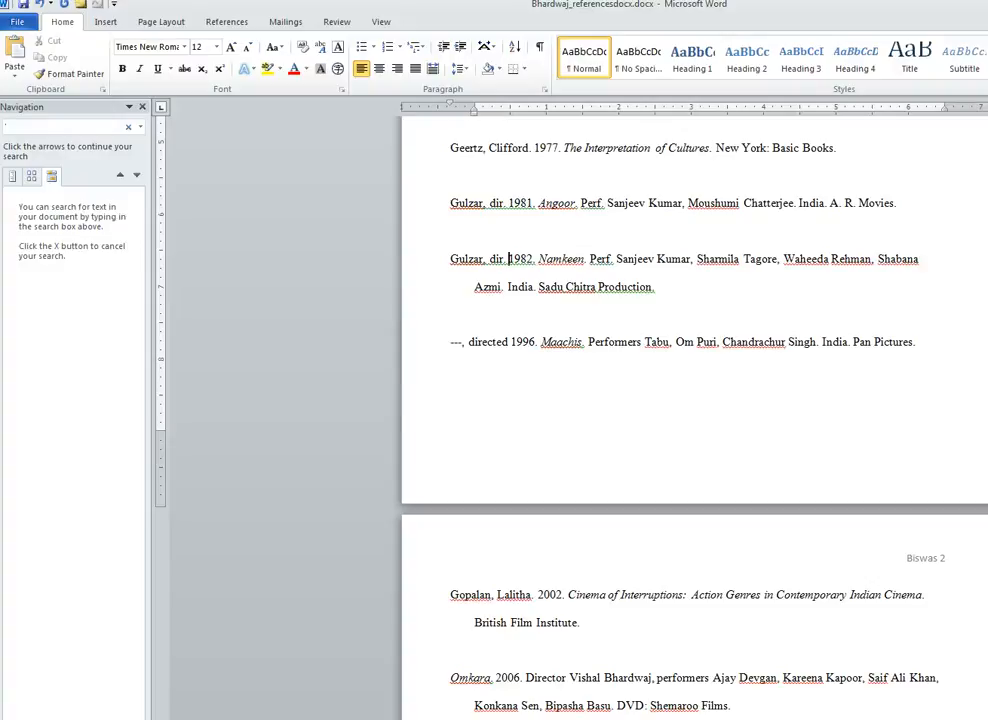
key(shift+Home)
key(ctrl+c)
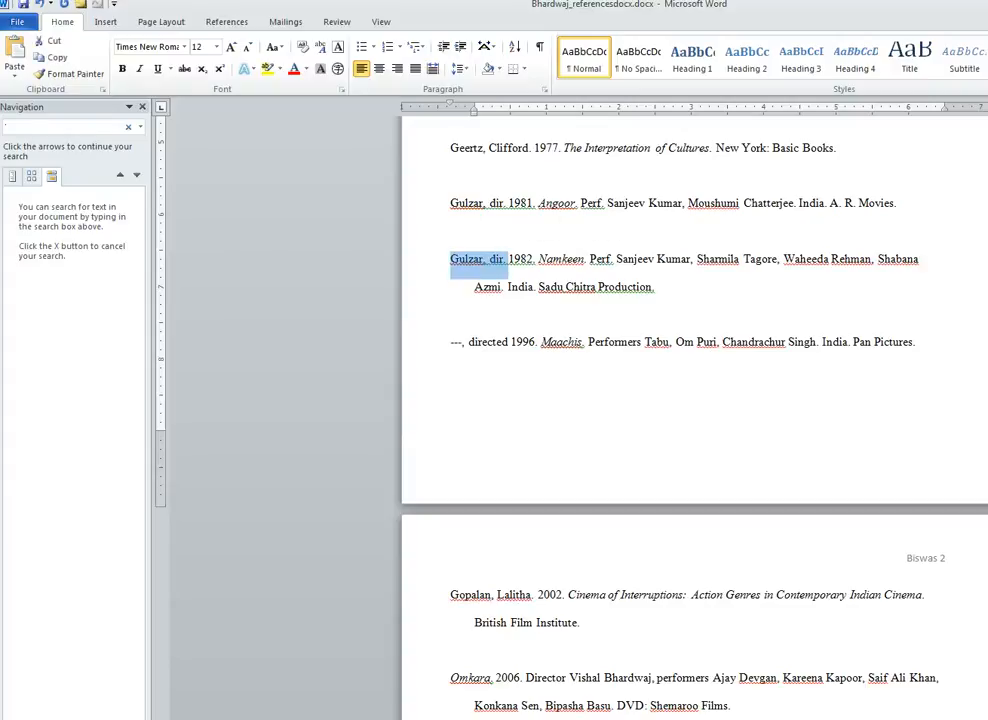
- Replace '---, directed' on the Maachis line with 'Gulzar, dir.' before 1996
drag(469, 342, 450, 342)
key(Delete)
key(ctrl+v)
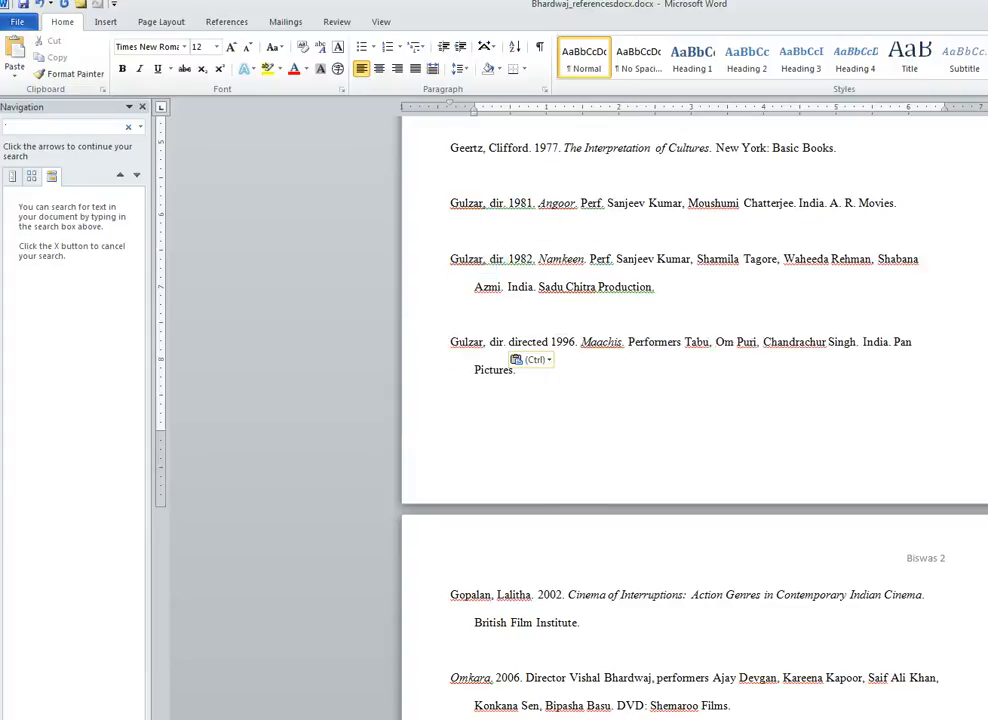
key(Delete)
key(Delete)
key(Delete)
key(Delete)
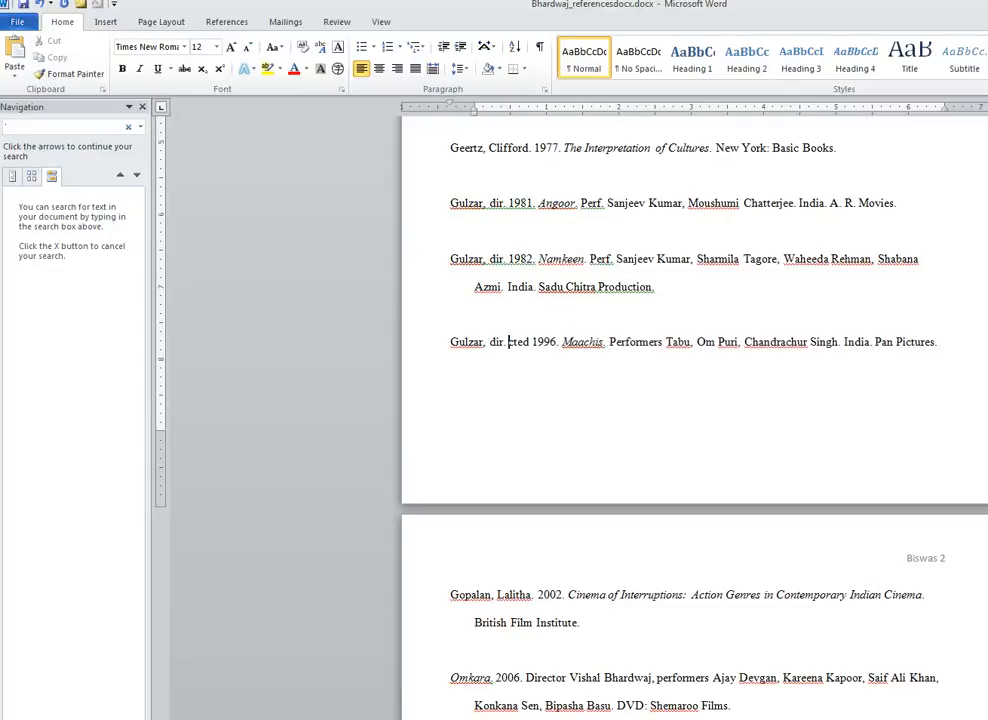
key(Delete)
key(Delete)
key(Delete)
key(Delete)
key(Delete)
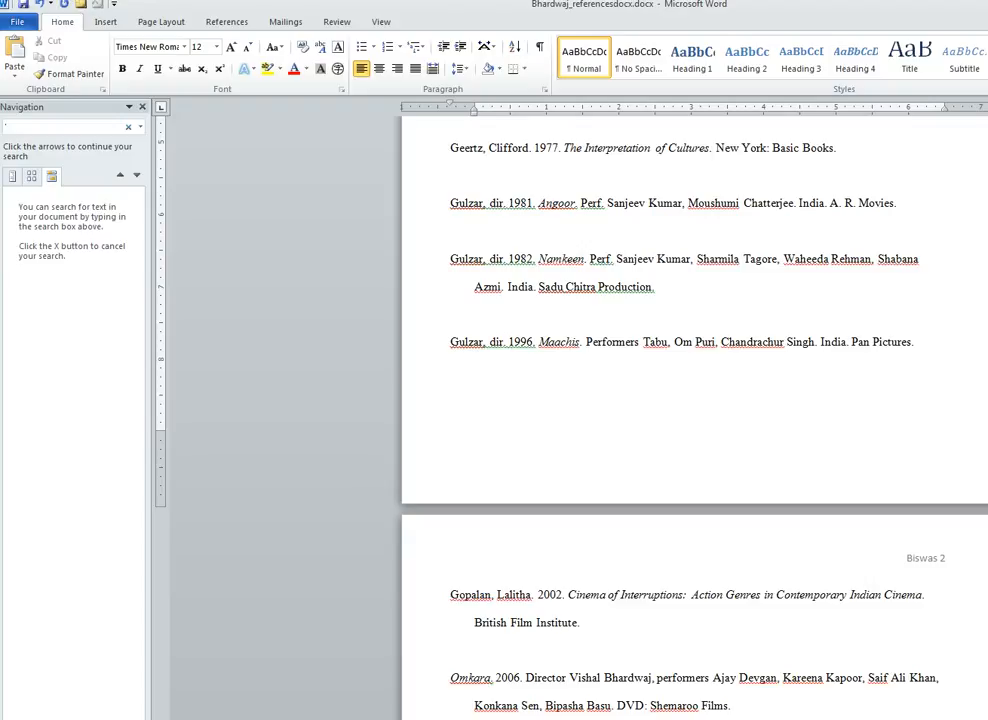
- Shorten 'Performers' to 'Perf.' in the Maachis entry
drag(602, 342, 606, 342)
click(613, 342)
key(BackSpace)
key(Delete)
text(.)
key(Delete)
key(Delete)
key(Delete)
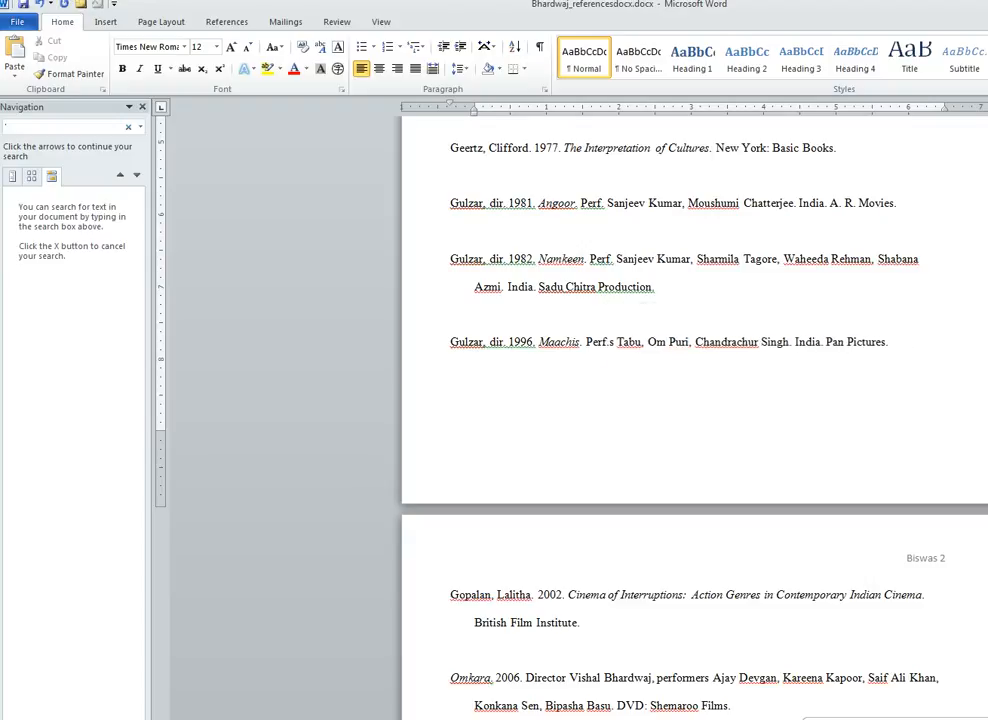
key(Delete)
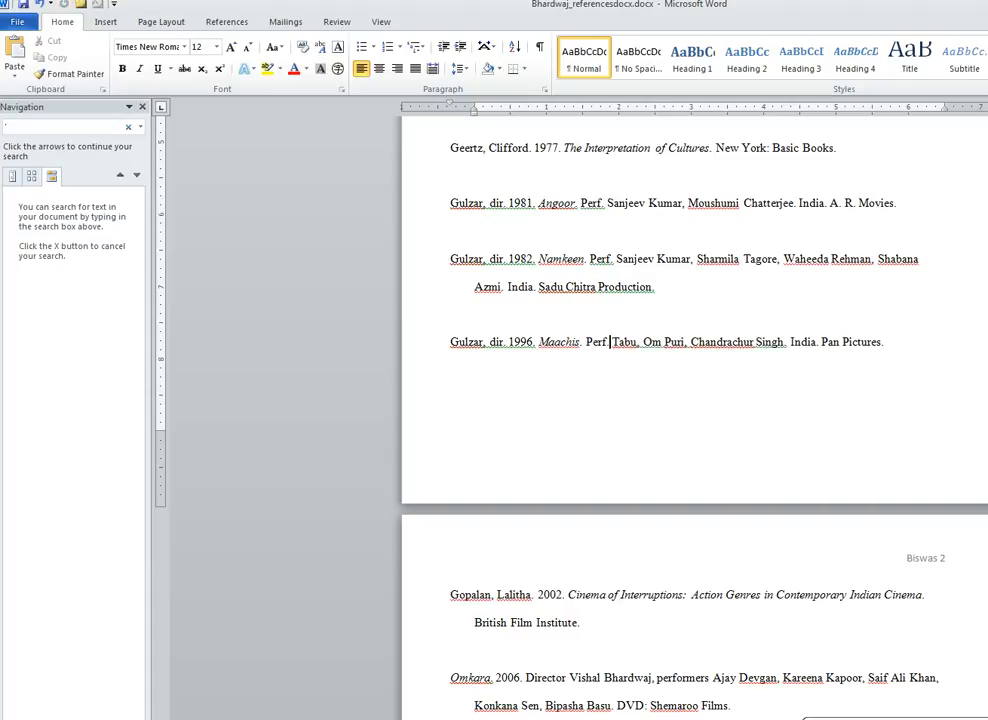
drag(451, 259, 664, 287)
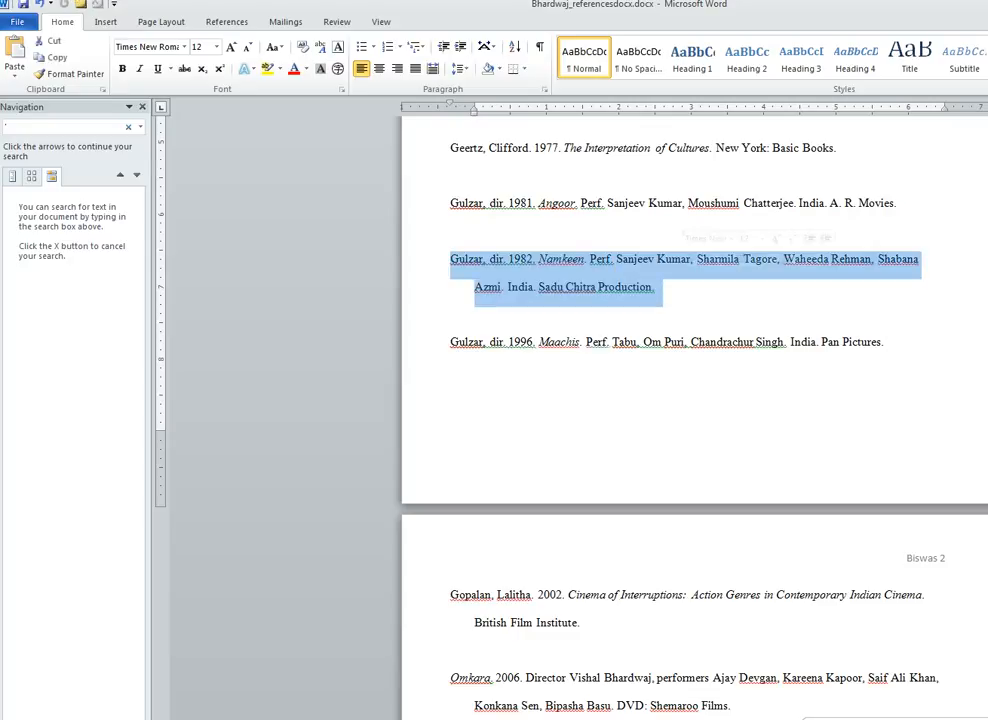
- Move the Namkeen entry to just below the Maachis entry
key(ctrl+x)
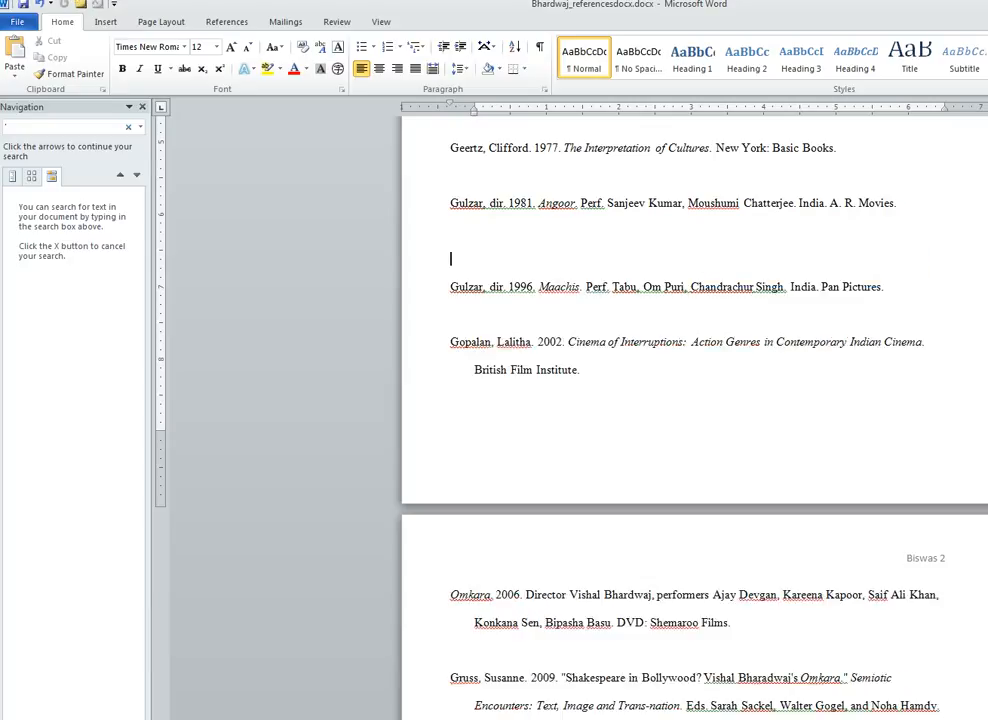
click(451, 314)
key(Return)
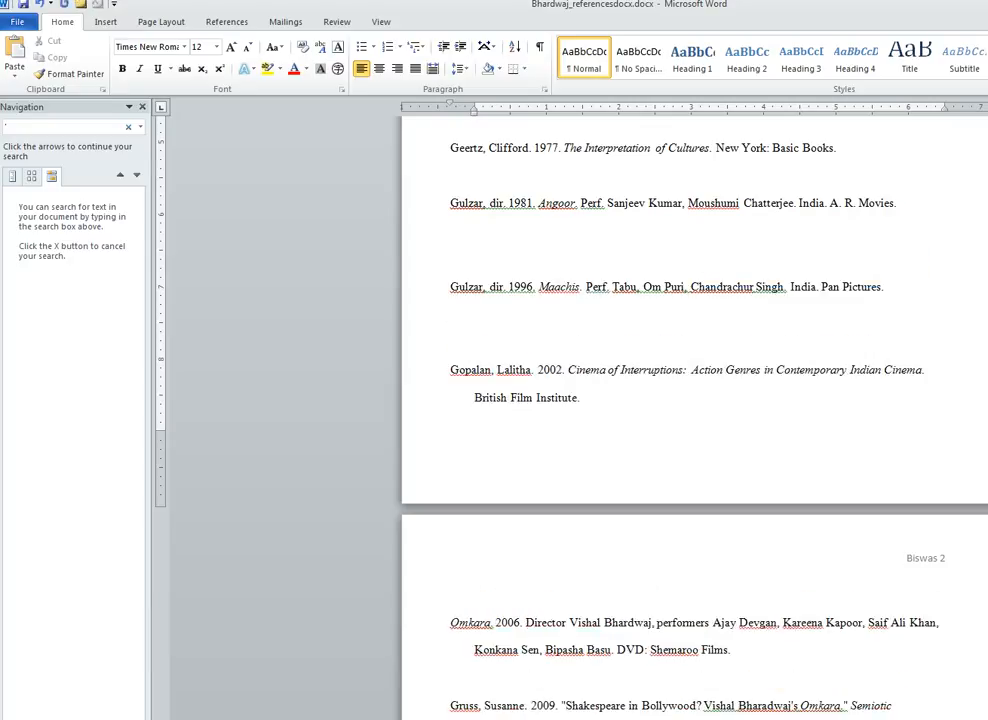
key(ctrl+v)
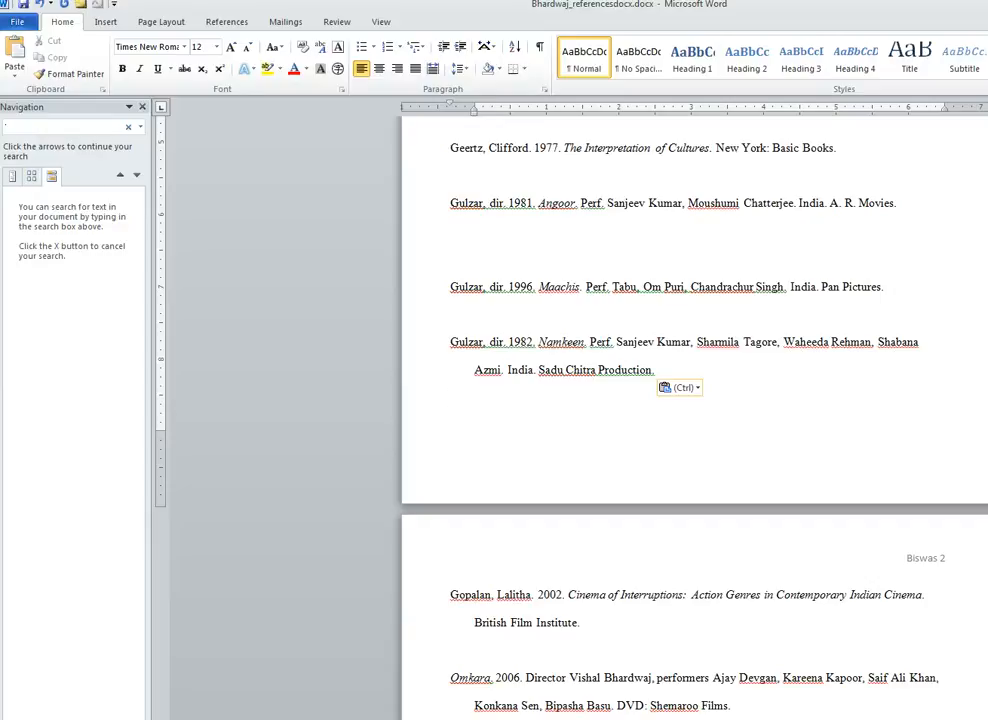
- Move the 1981 Angoor entry after Namkeen and remove the leftover blank lines
drag(450, 203, 900, 208)
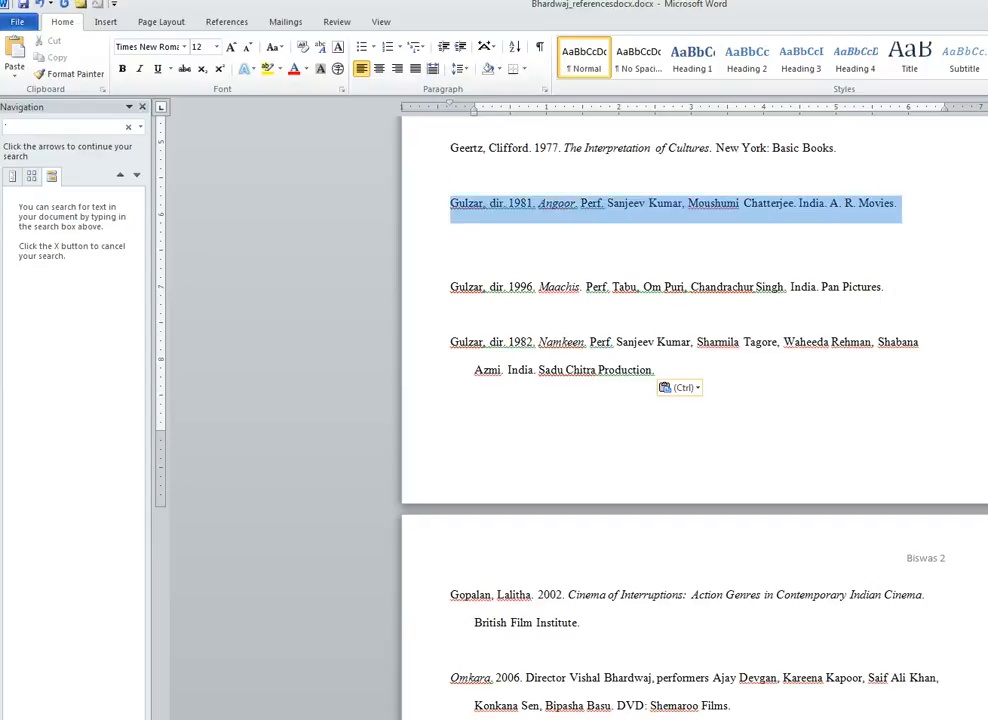
key(ctrl+x)
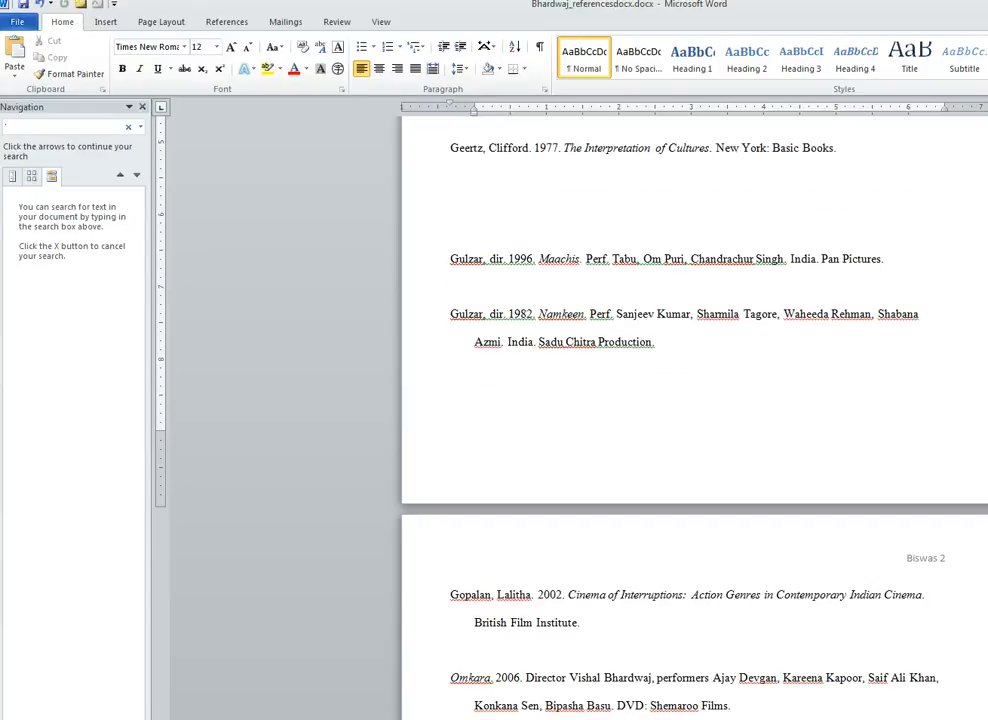
key(Delete)
key(Delete)
key(Down)
key(Down)
key(Down)
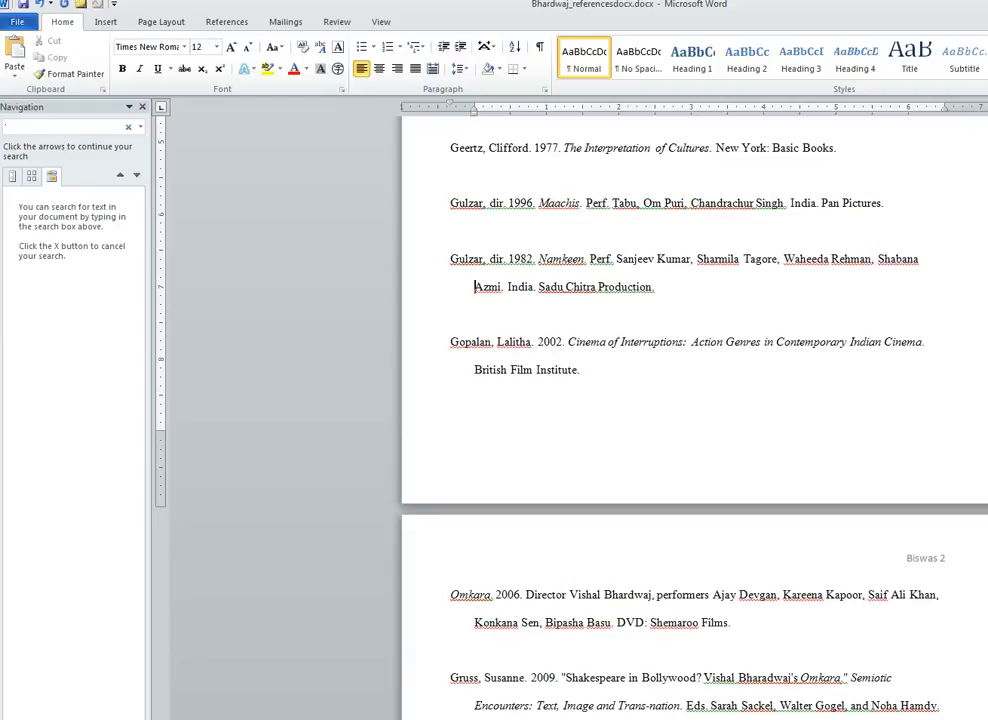
key(Down)
key(Down)
key(Up)
key(Return)
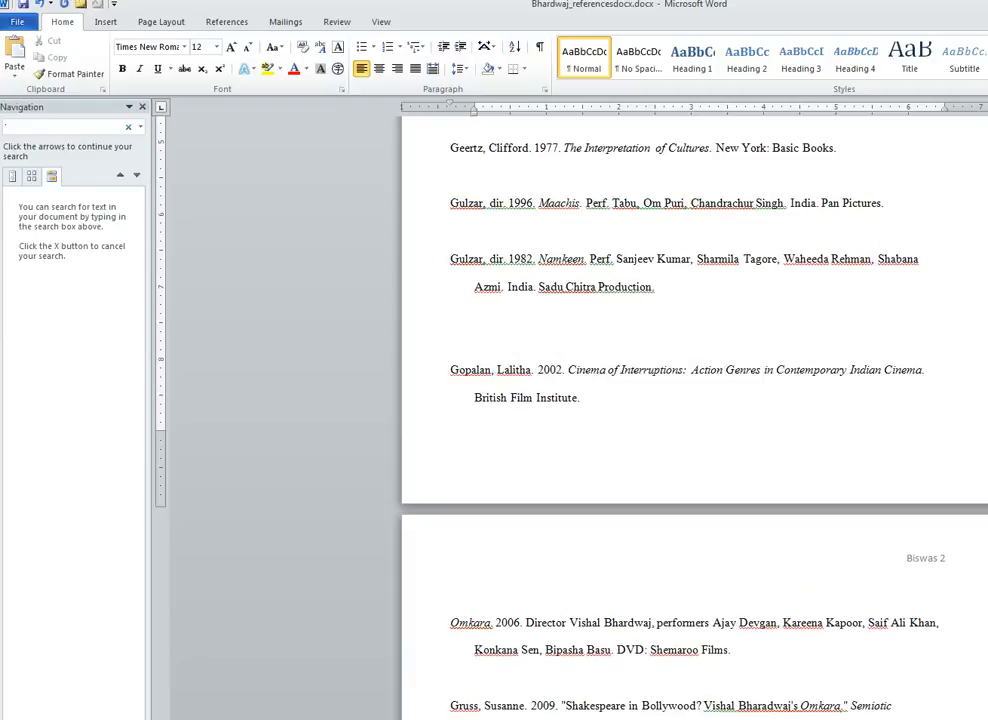
key(ctrl+v)
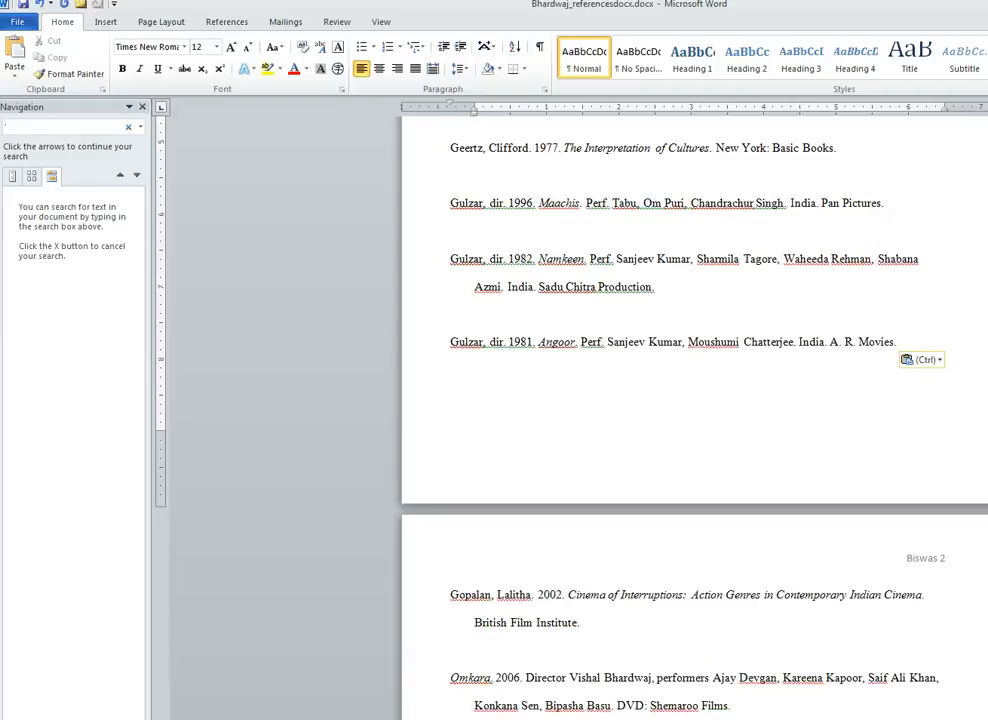
scroll(694, 410, down, 2)
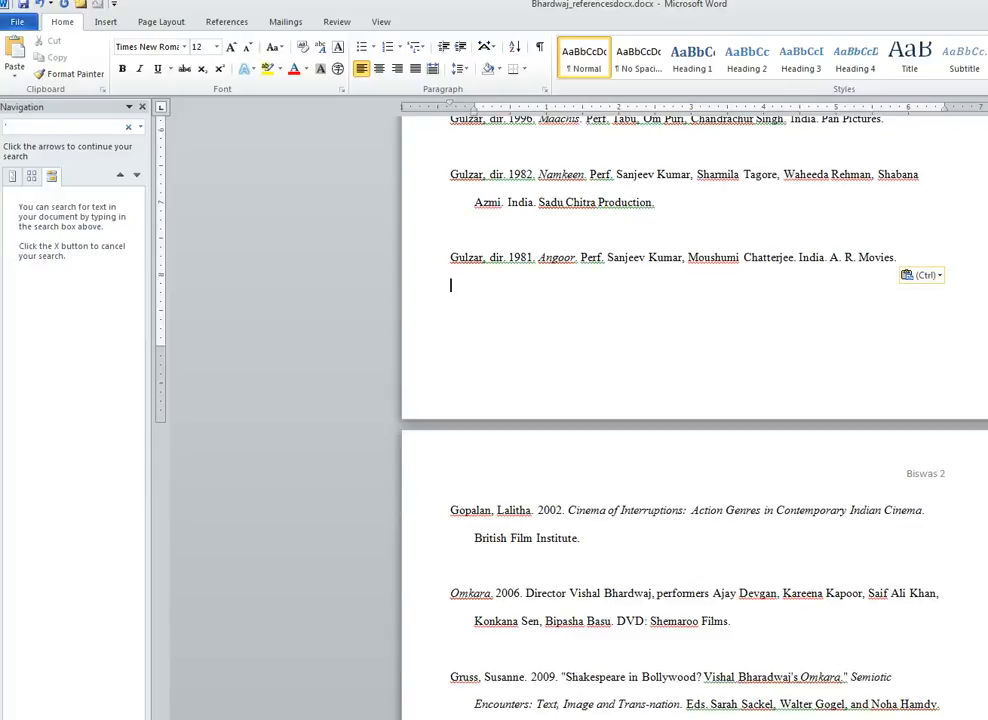
- Add 'London:' before British Film Institute in the Cinema of Interruptions entry
click(540, 593)
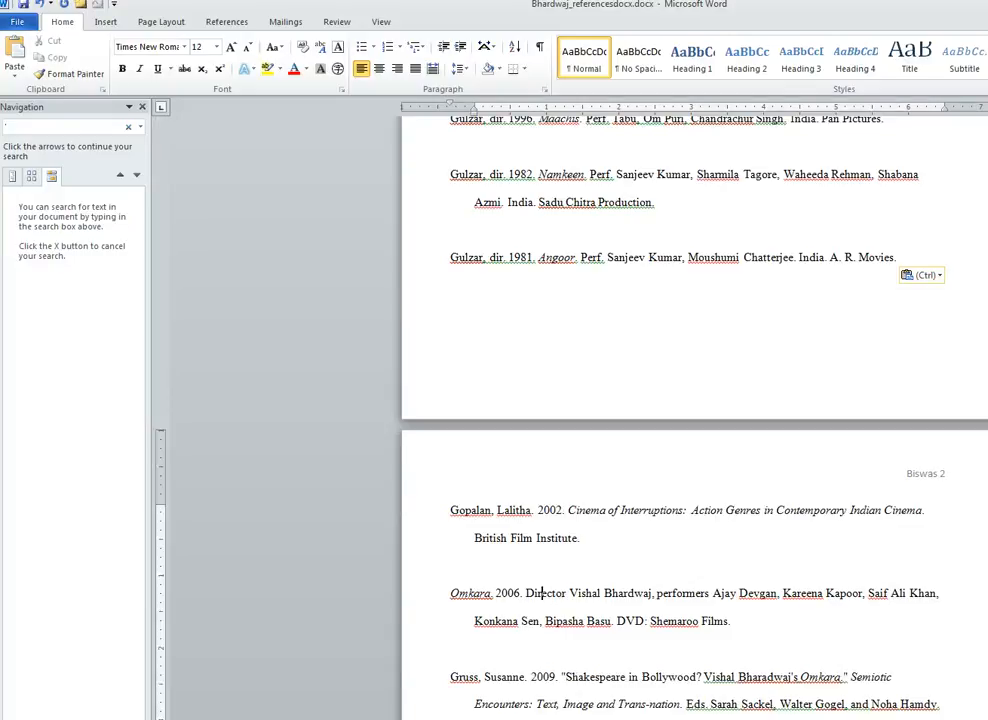
click(928, 510)
text(London:)
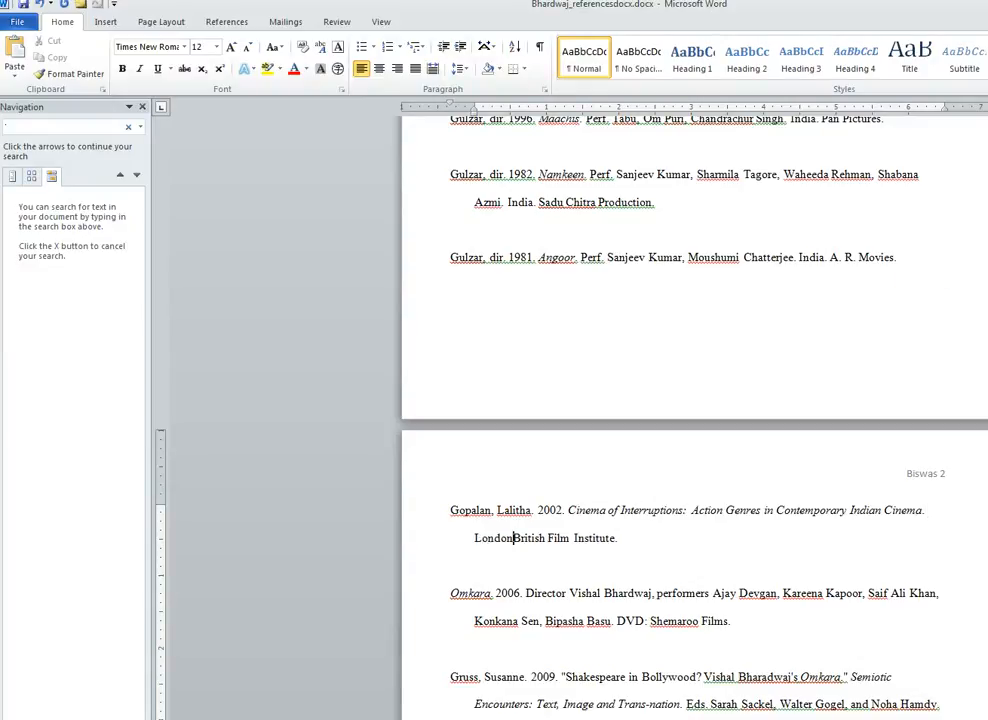
- Shorten 'Director' to 'Dir.' in the Omkara entry, keeping the comma after Bhardwaj
scroll(695, 420, down, 1)
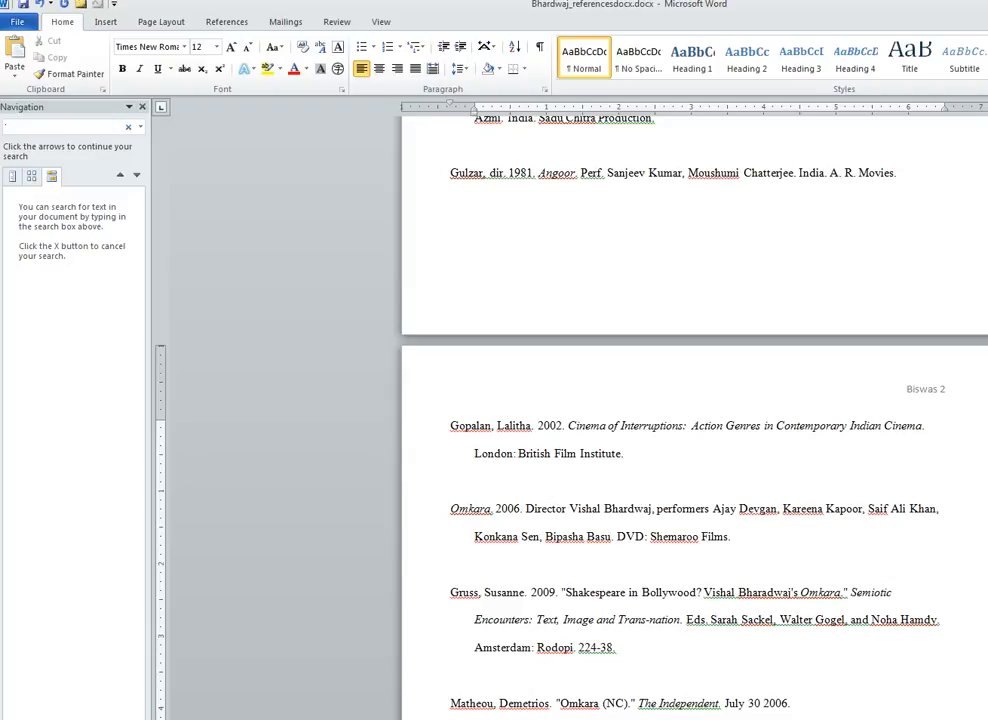
click(545, 508)
key(Delete)
key(Delete)
key(Delete)
key(Delete)
key(Delete)
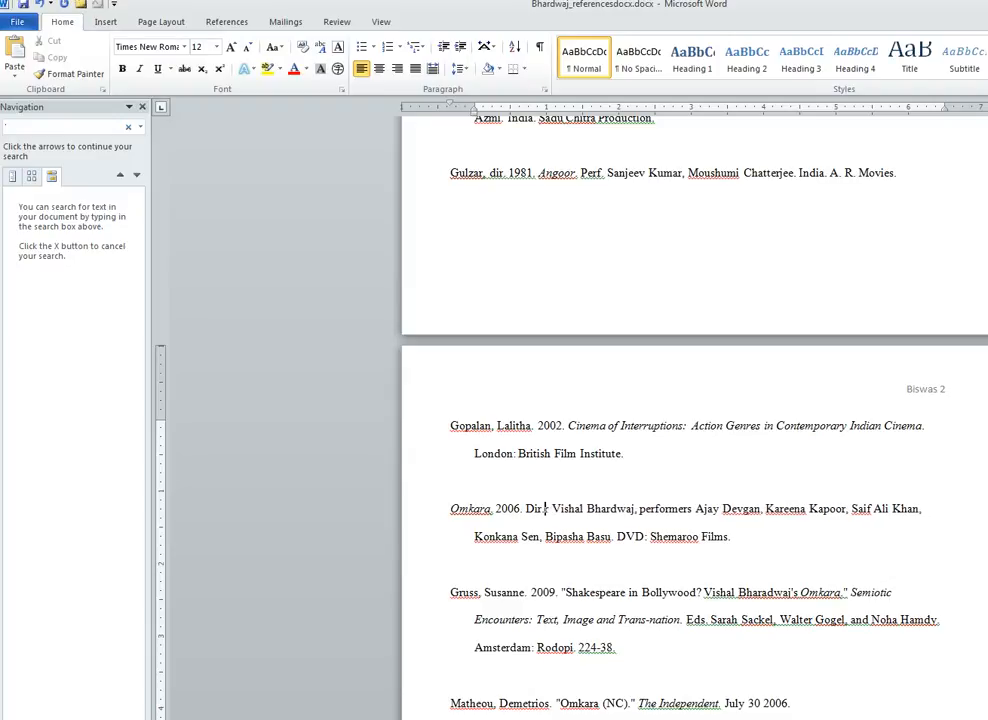
text(.)
click(630, 508)
key(Delete)
text(.)
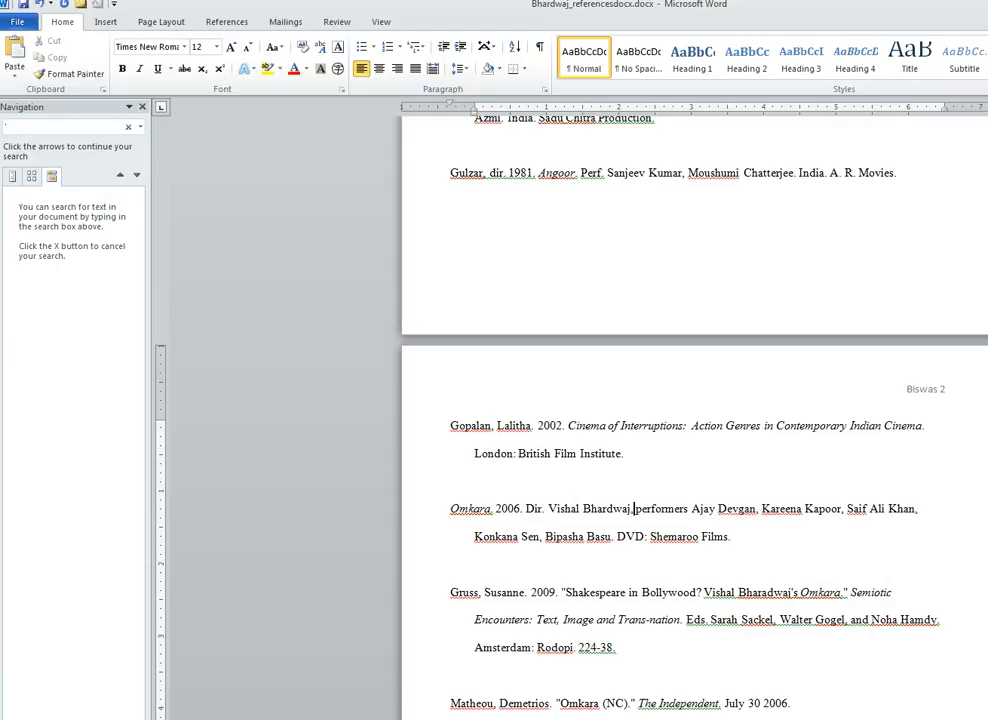
key(BackSpace)
text(,)
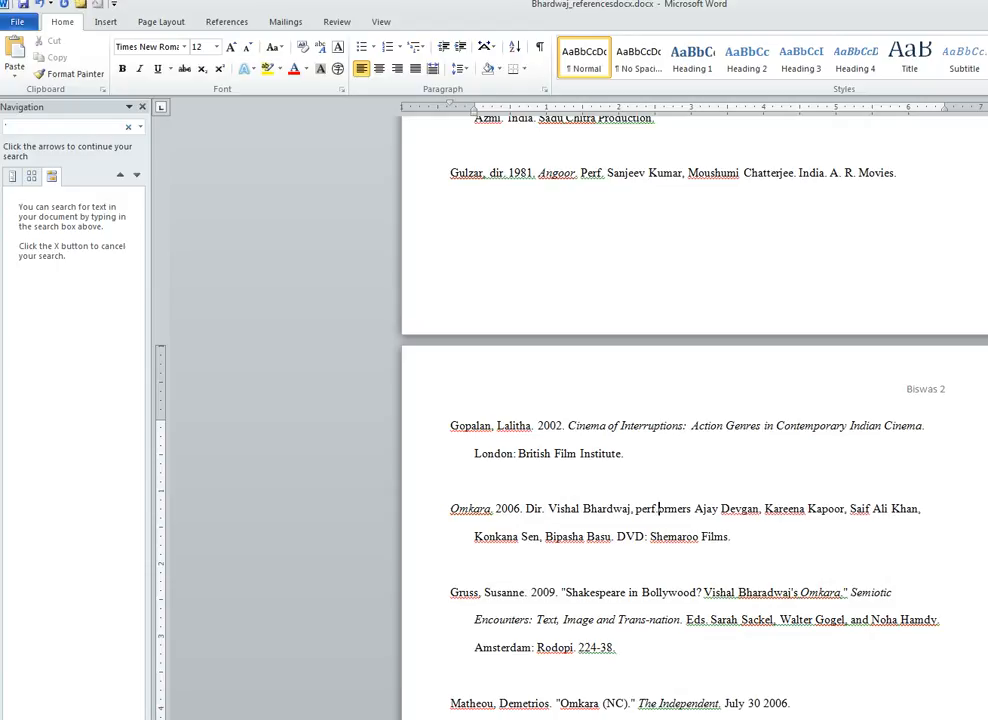
- Shorten 'performers' to 'perf.' in the Omkara entry
key(Delete)
key(Delete)
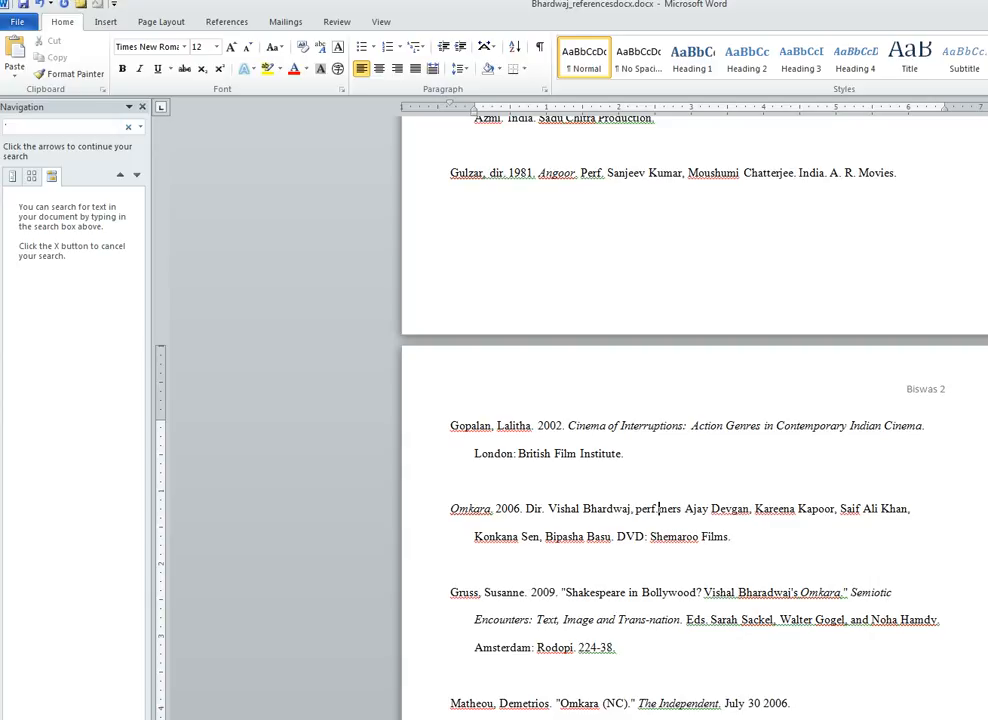
key(Delete)
key(Delete)
key(Delete)
key(Delete)
text(.)
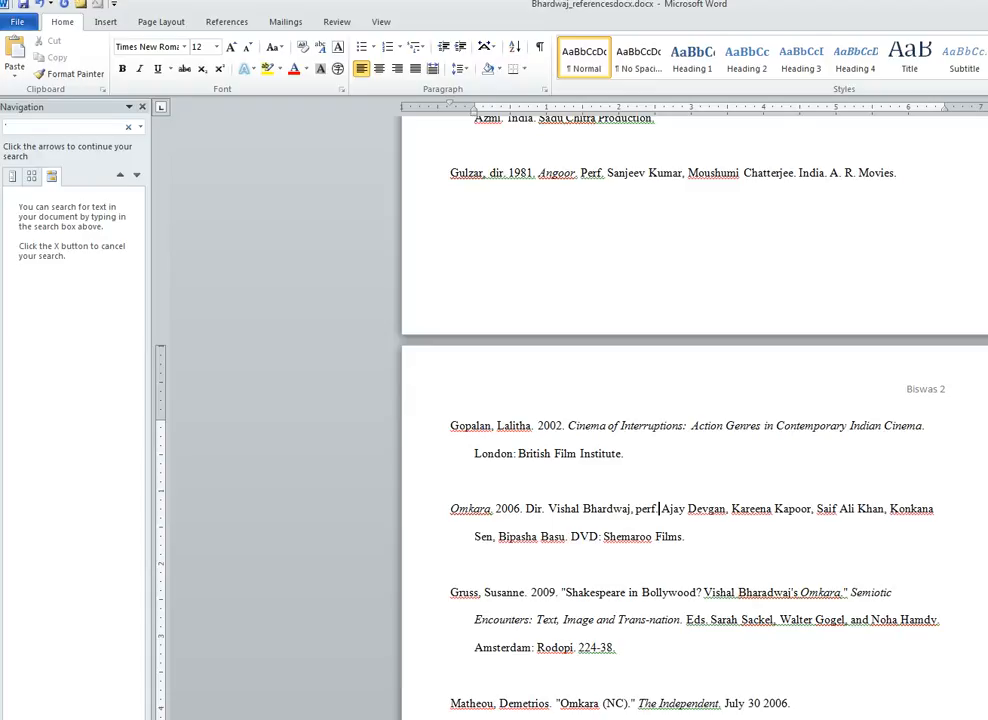
click(689, 537)
click(451, 565)
- Change 'Eds.' to 'Edited by' in the Shakespeare in Bollywood entry, removing extra spaces
scroll(578, 536, down, 2)
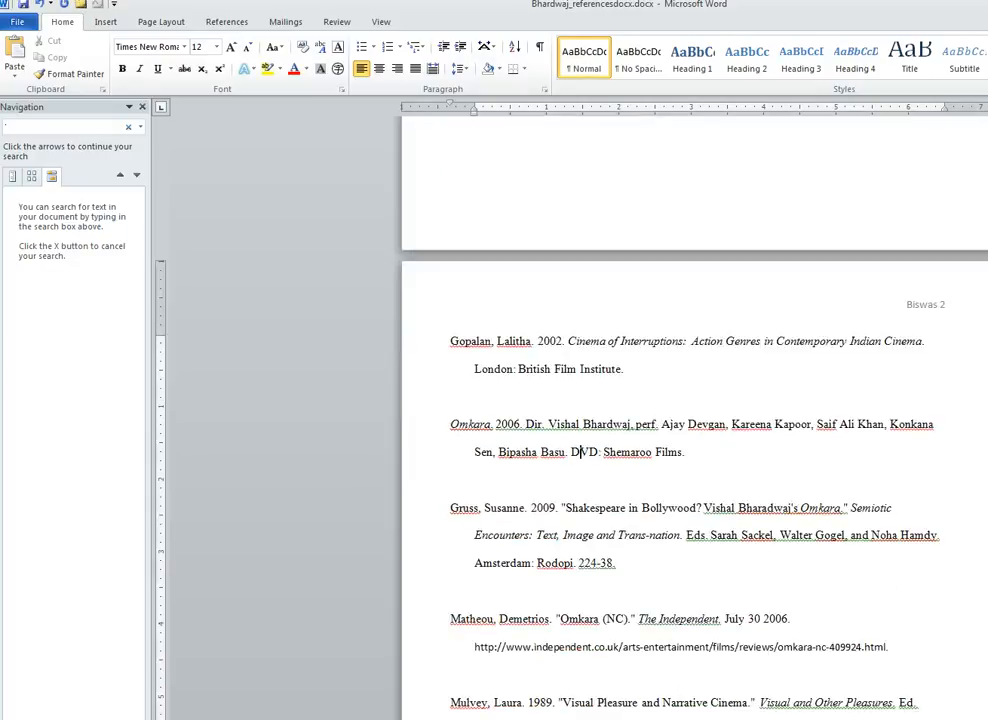
click(703, 535)
text(ited b)
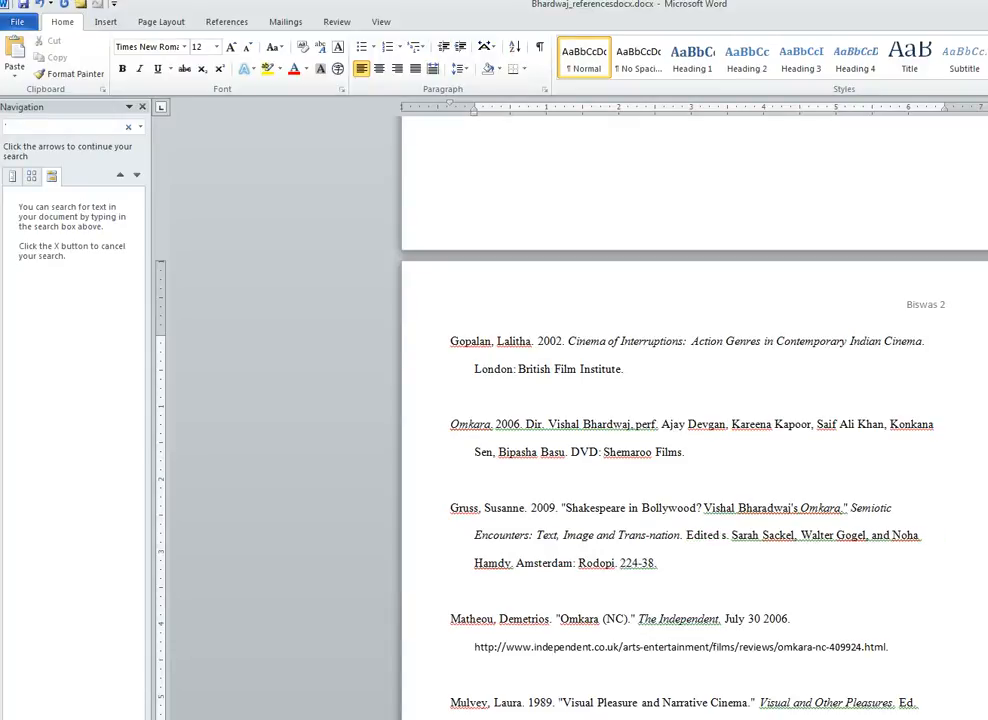
text(y)
key(BackSpace)
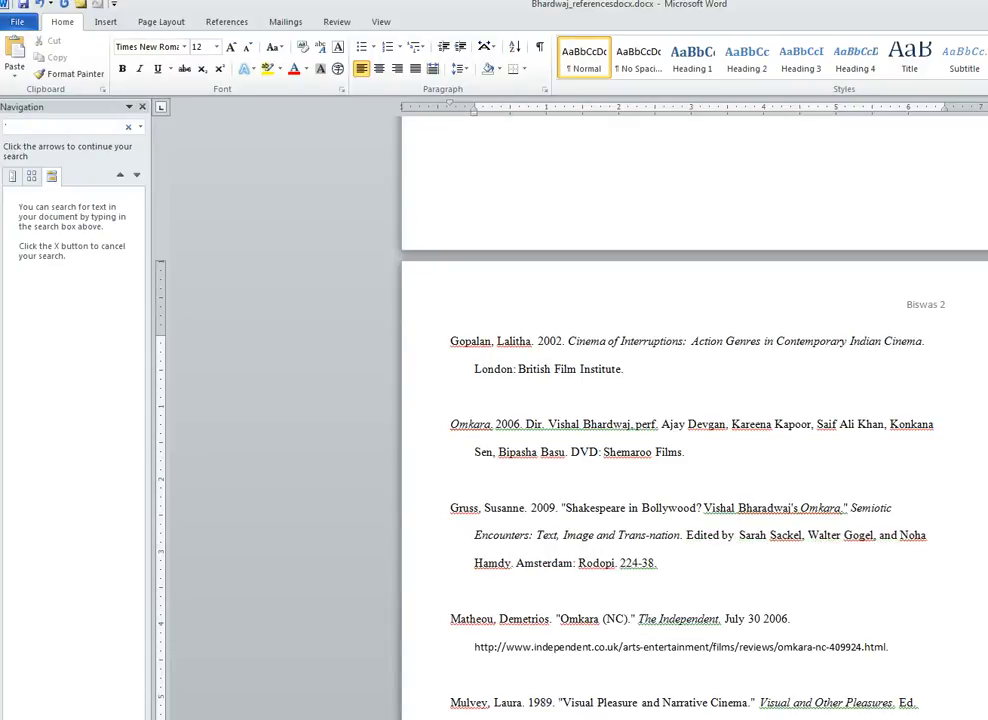
key(BackSpace)
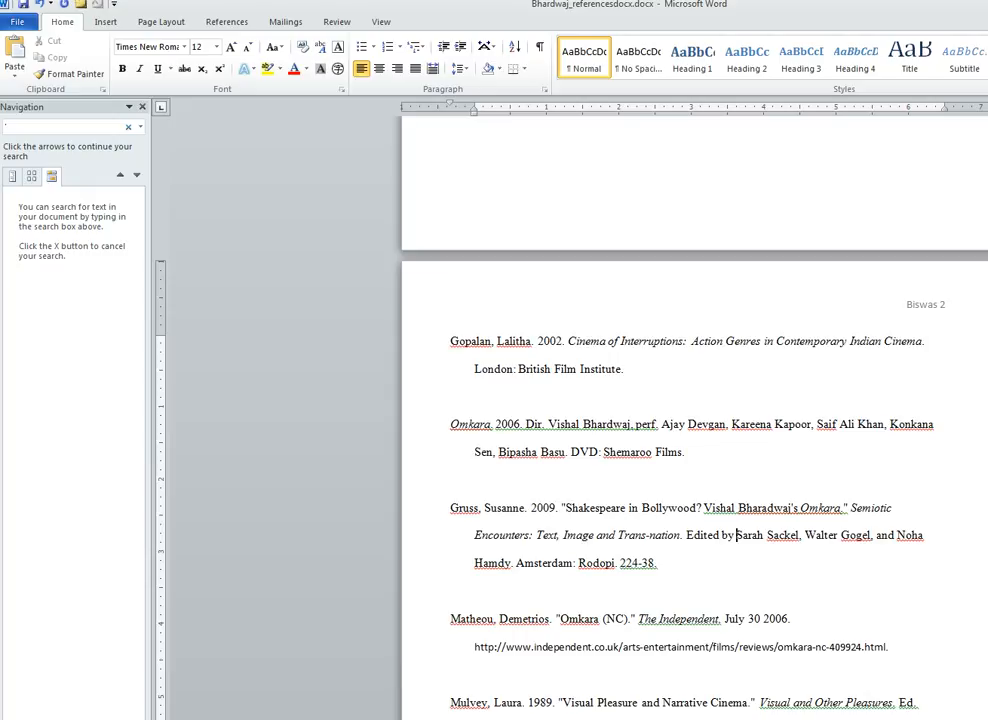
click(661, 563)
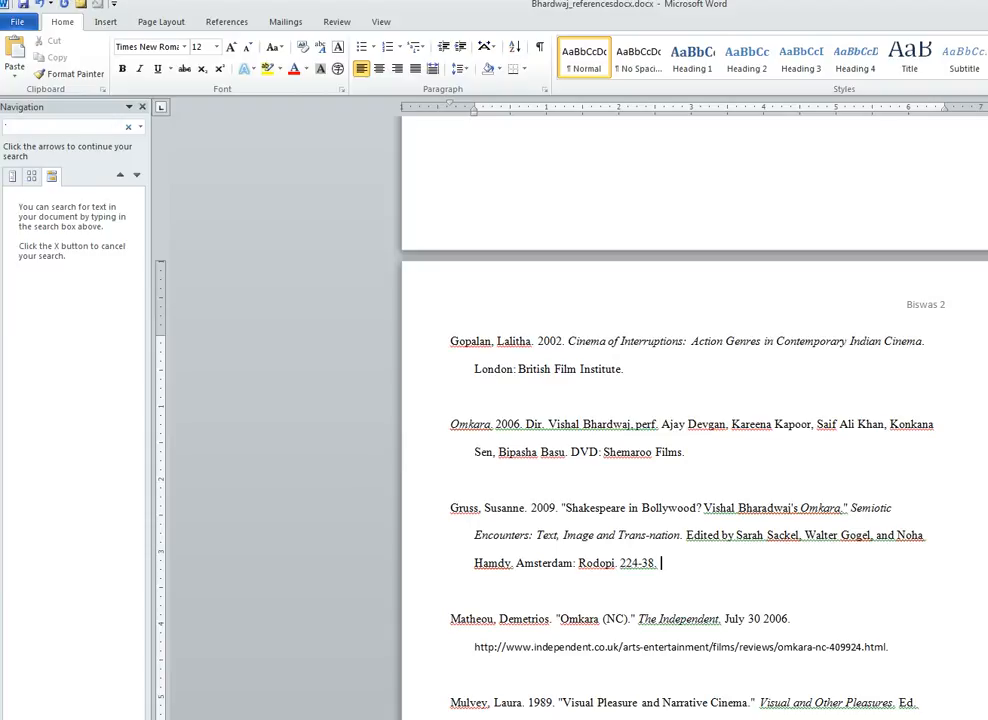
- Move the year 2006 from after July 30 to right after the author in the Independent entry
scroll(695, 420, down, 1)
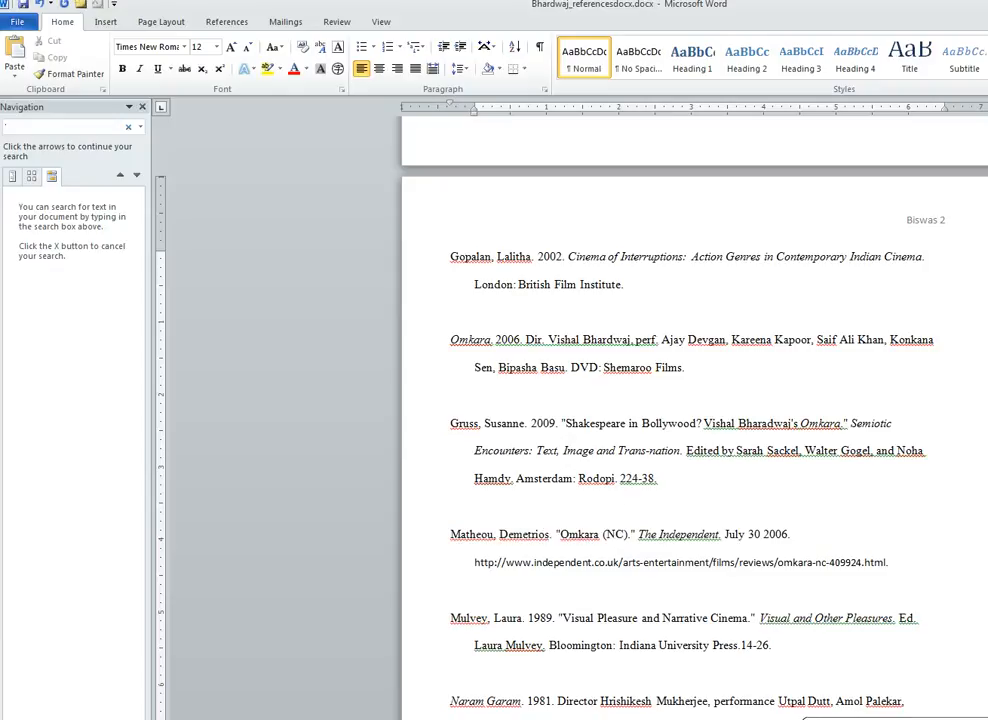
drag(792, 534, 763, 534)
key(ctrl+c)
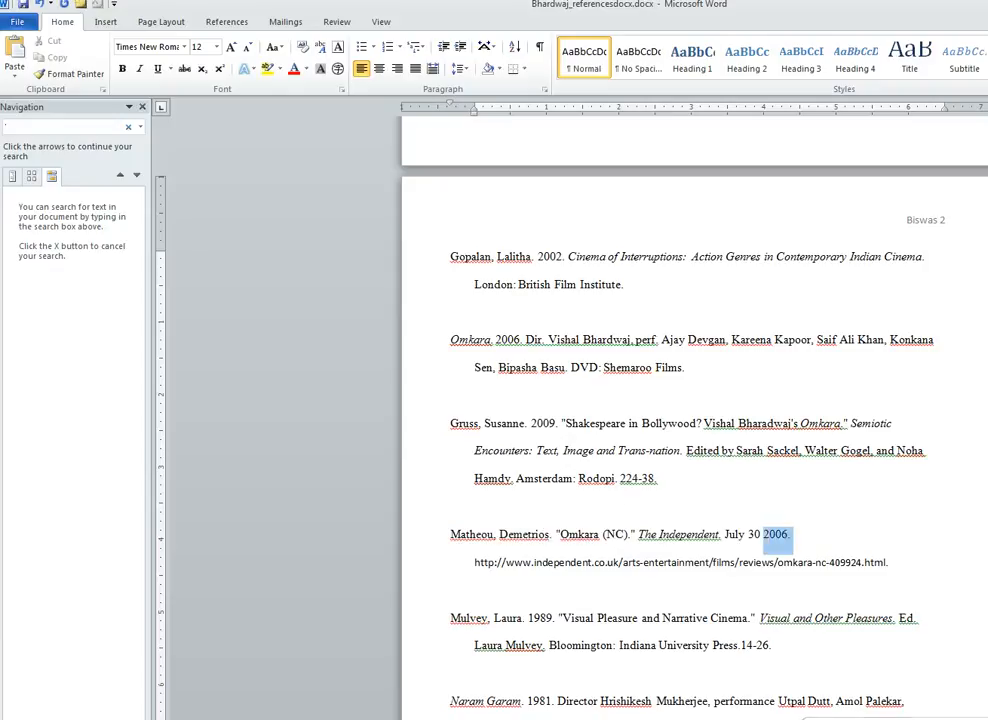
key(Delete)
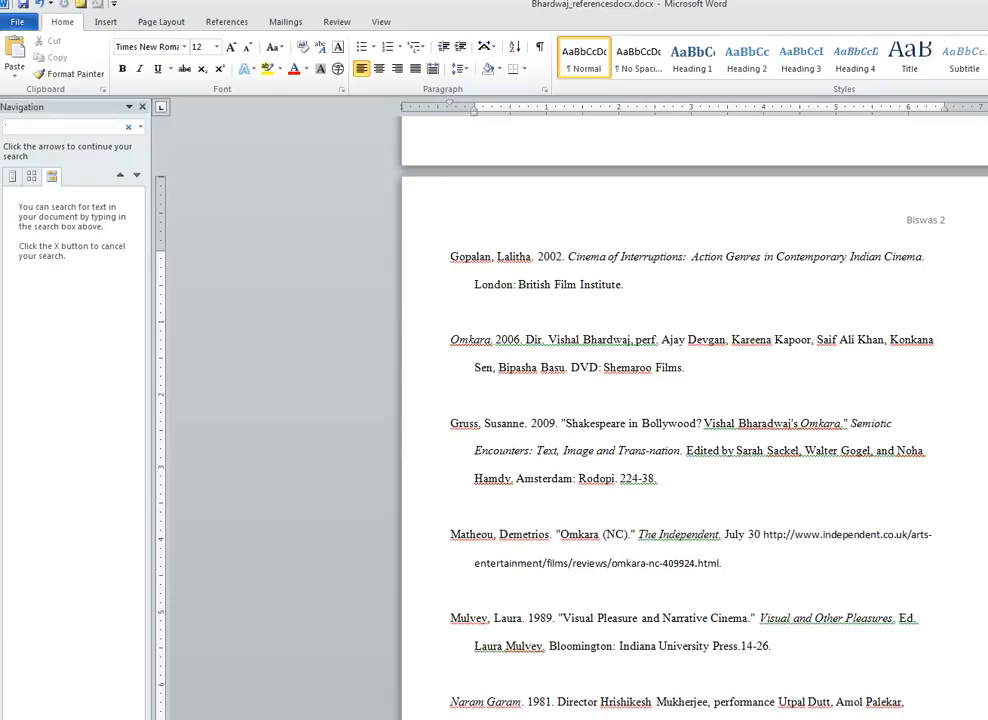
click(556, 534)
key(ctrl+v)
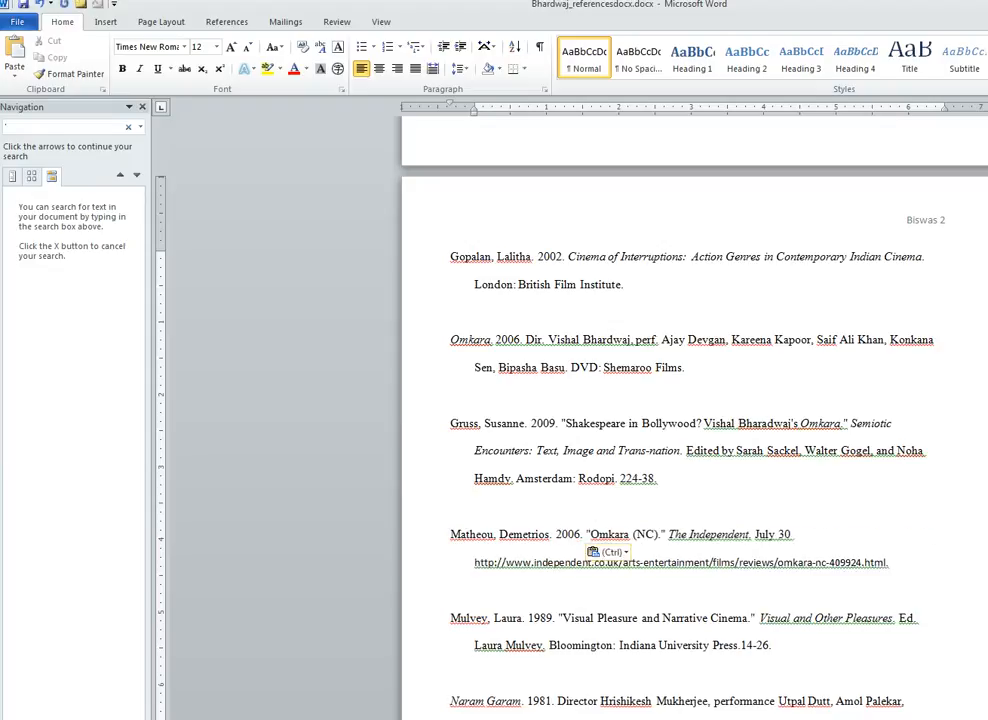
- Join the URL onto the July 30 line after '. Available online:' and drop its final period
click(451, 506)
click(793, 534)
key(Delete)
text(. Ava)
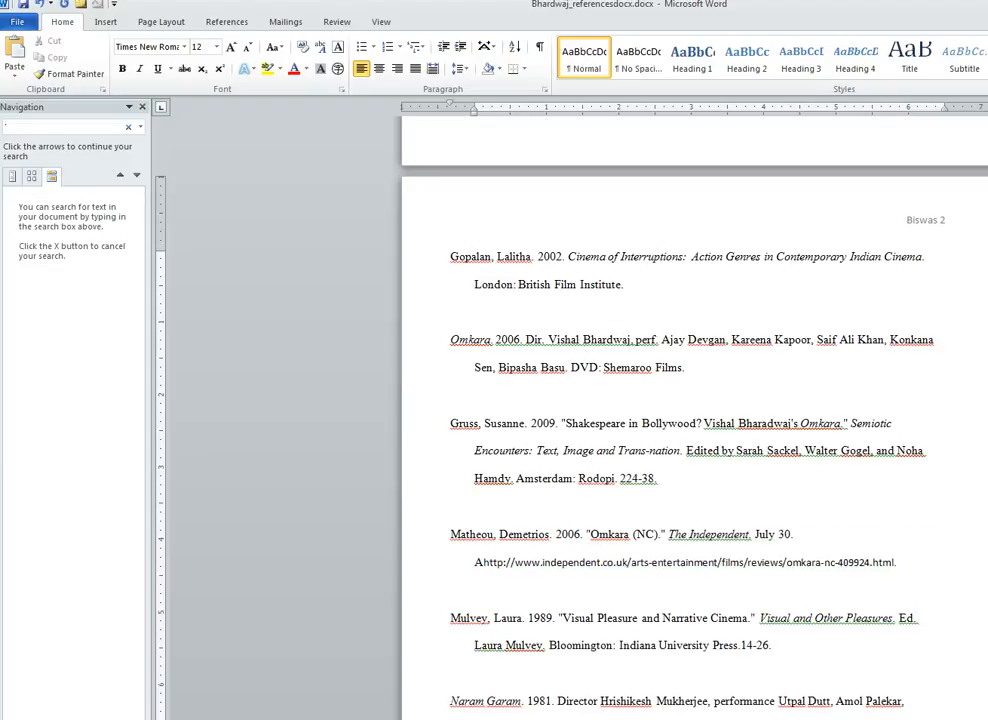
text(ilable onl)
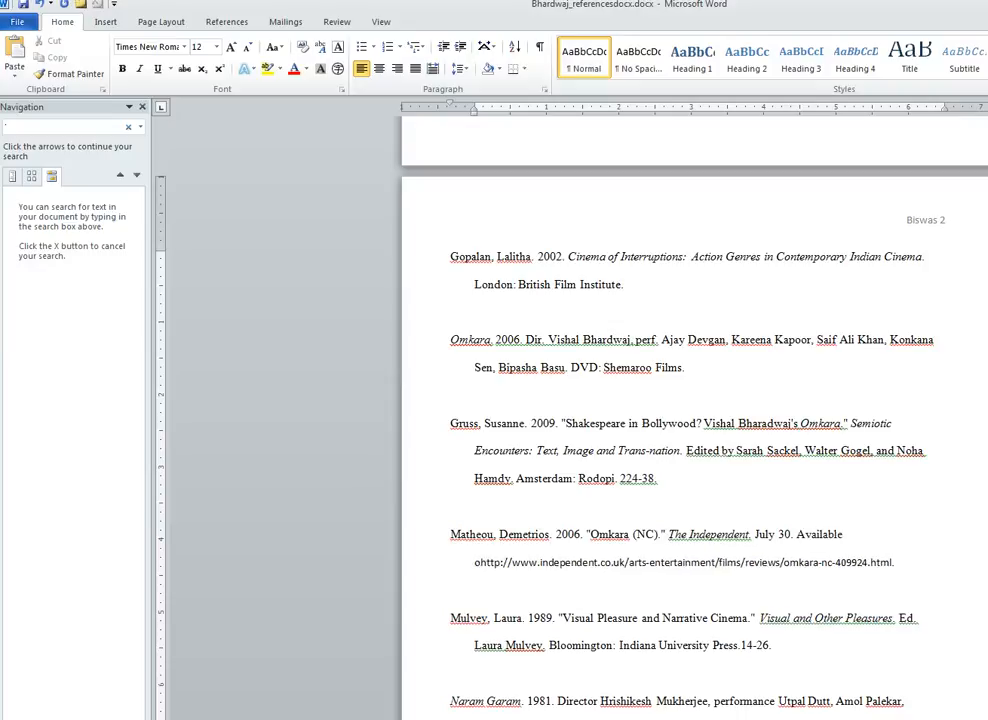
text(ine)
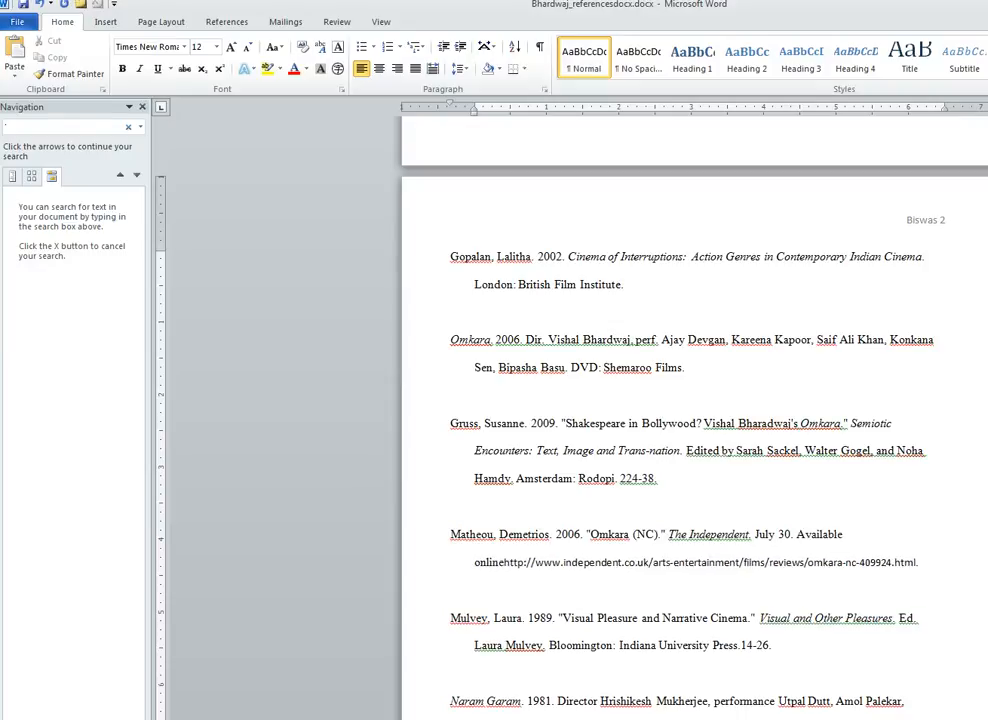
text(:)
key(End)
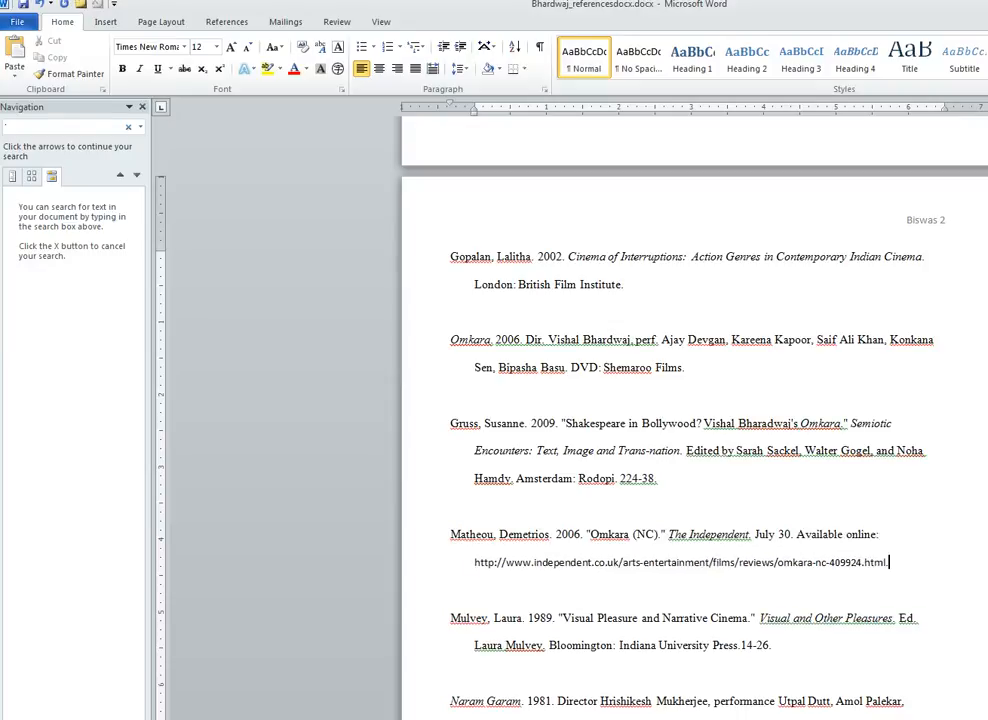
key(BackSpace)
- Append '[accessed 14 October 2016].' after the Independent URL, correcting the year and the double space
key(ctrl+v)
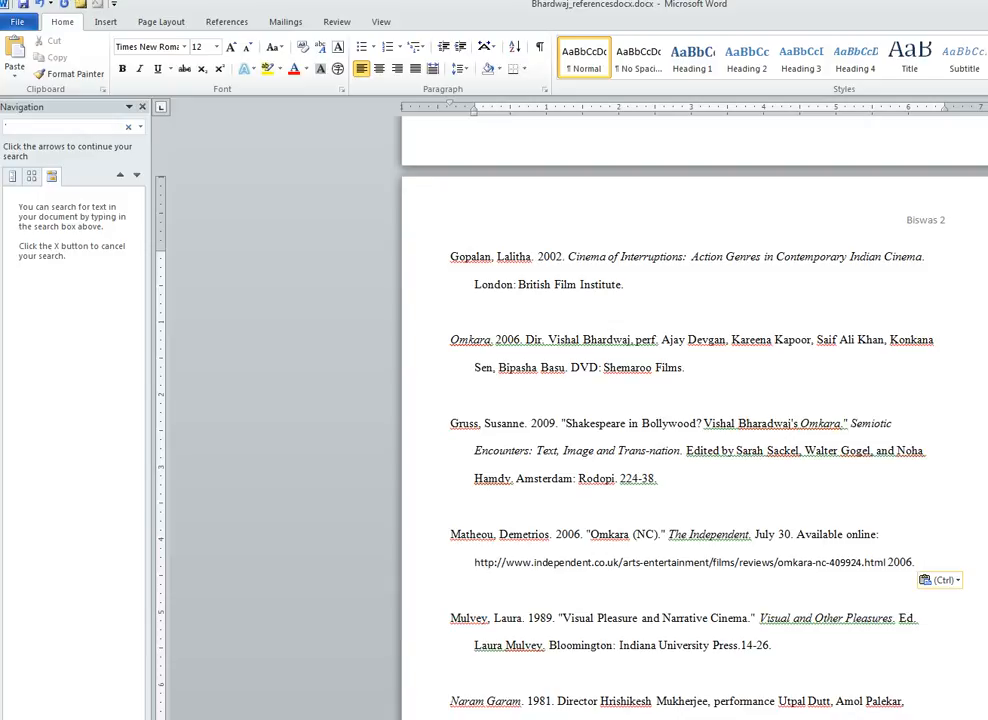
text(==)
key(BackSpace)
key(BackSpace)
key(BackSpace)
key(BackSpace)
key(BackSpace)
key(BackSpace)
key(BackSpace)
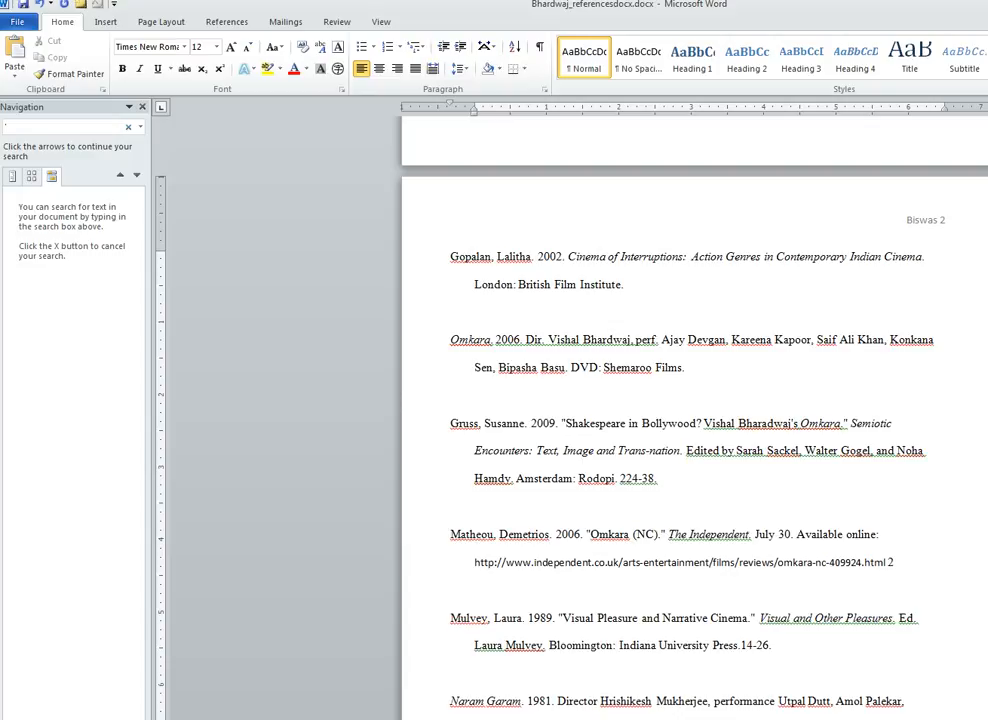
text([)
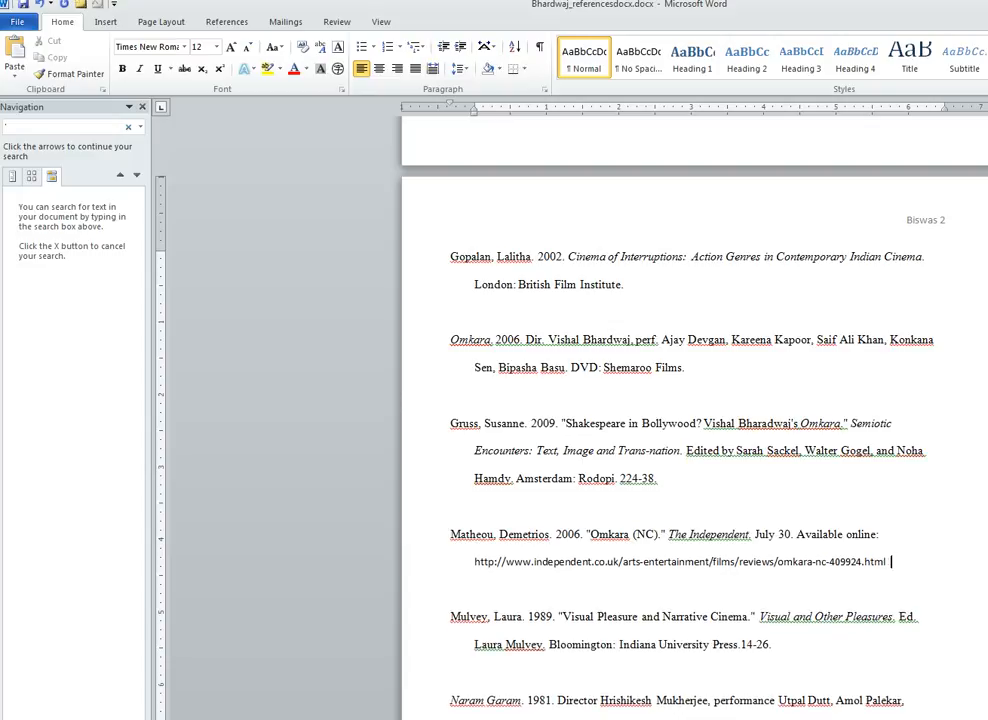
text(accessed)
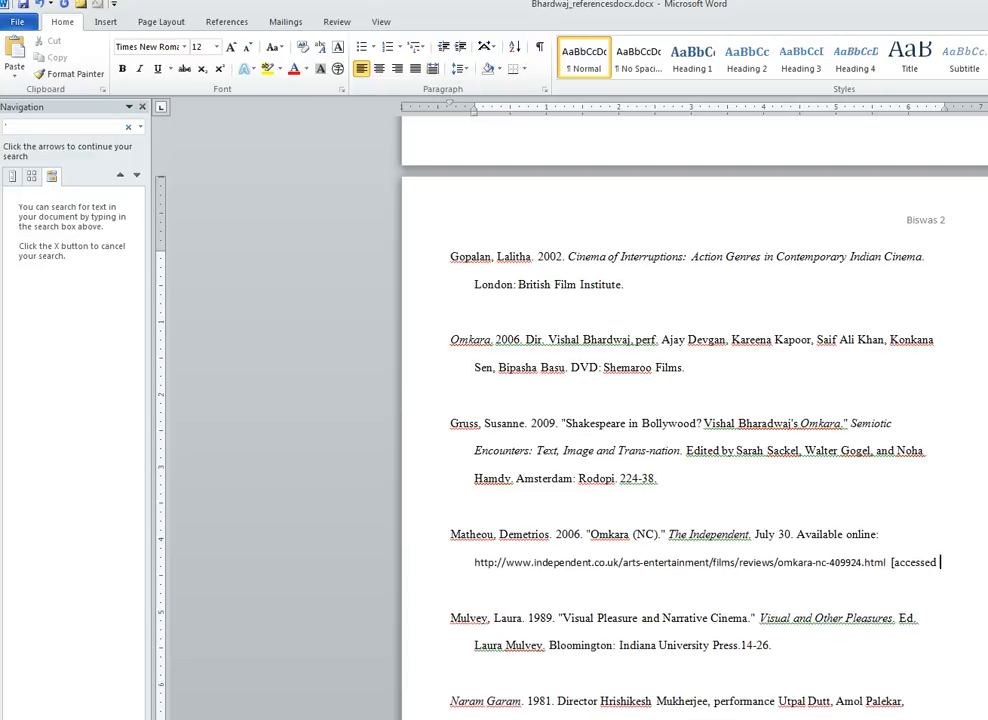
text( 14 October  2)
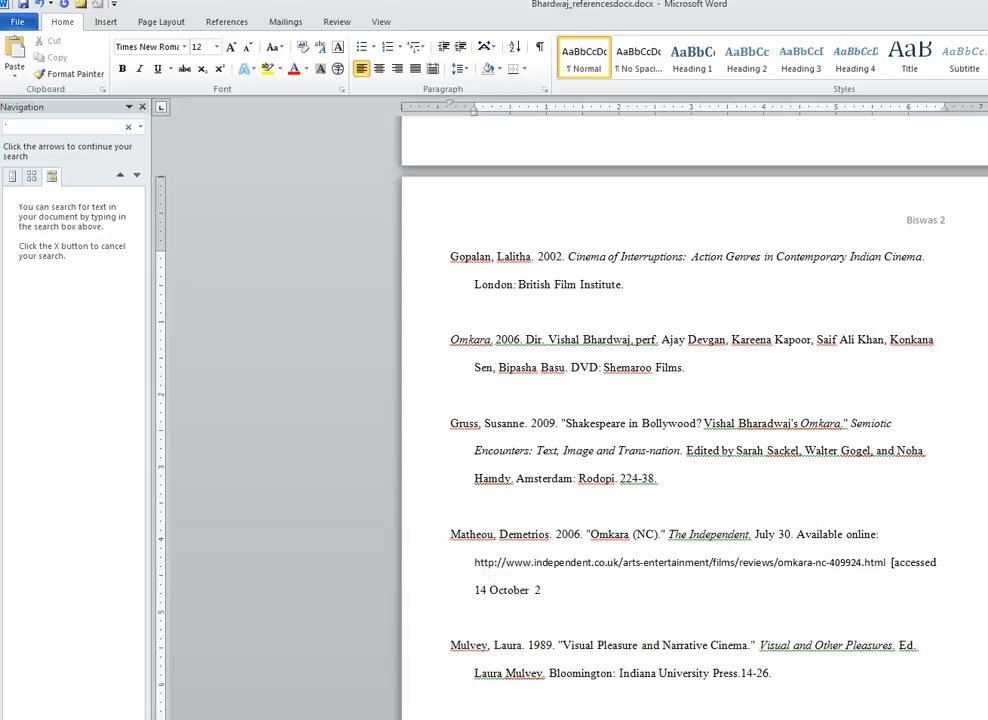
text(016].)
click(535, 590)
key(BackSpace)
scroll(694, 420, down, 1)
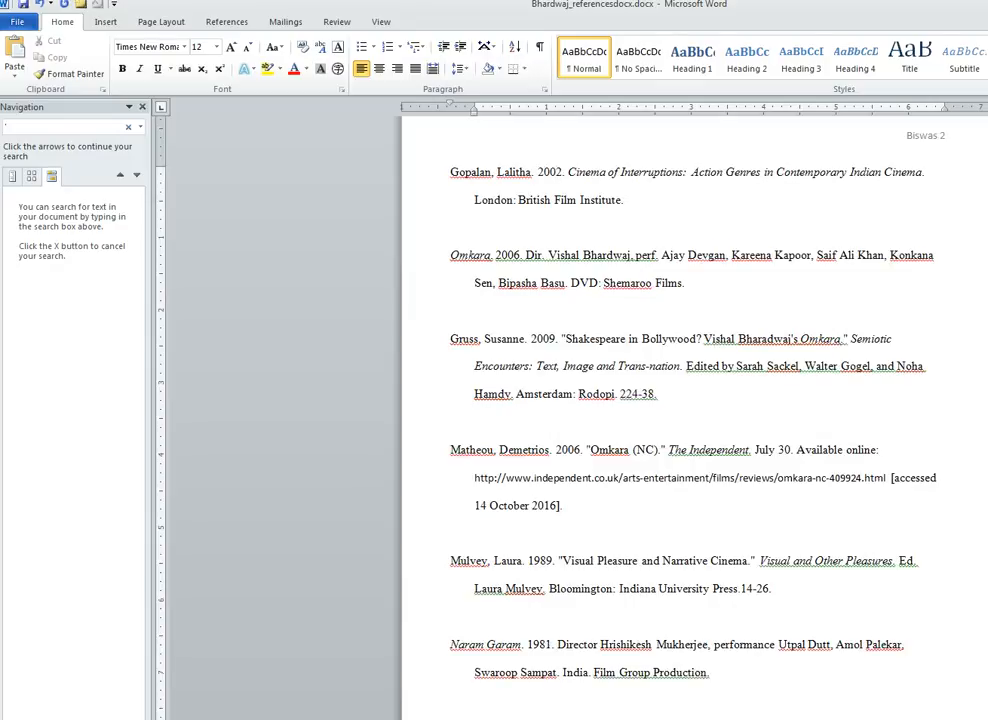
- Change 'Ed.' to 'Edited by' in the Visual Pleasure entry, removing the doubled space
drag(917, 562, 912, 562)
text(ited by)
key(Delete)
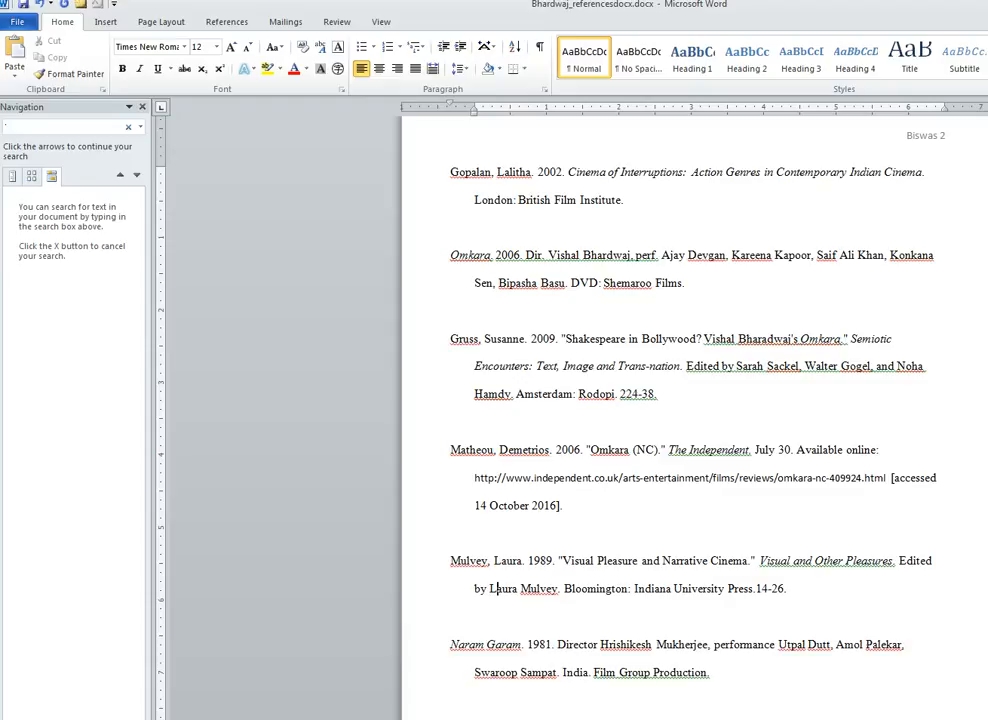
key(Right)
key(Right)
key(Right)
key(Right)
key(Right)
key(Right)
key(Right)
key(Right)
key(Right)
key(Right)
key(Right)
key(Right)
key(Right)
key(Right)
key(Right)
key(Right)
key(Right)
key(Right)
key(Right)
key(Right)
key(Right)
key(Right)
key(Right)
key(Right)
key(Right)
key(Right)
key(Right)
key(Right)
key(Right)
key(Right)
key(Right)
key(Down)
key(Down)
key(Down)
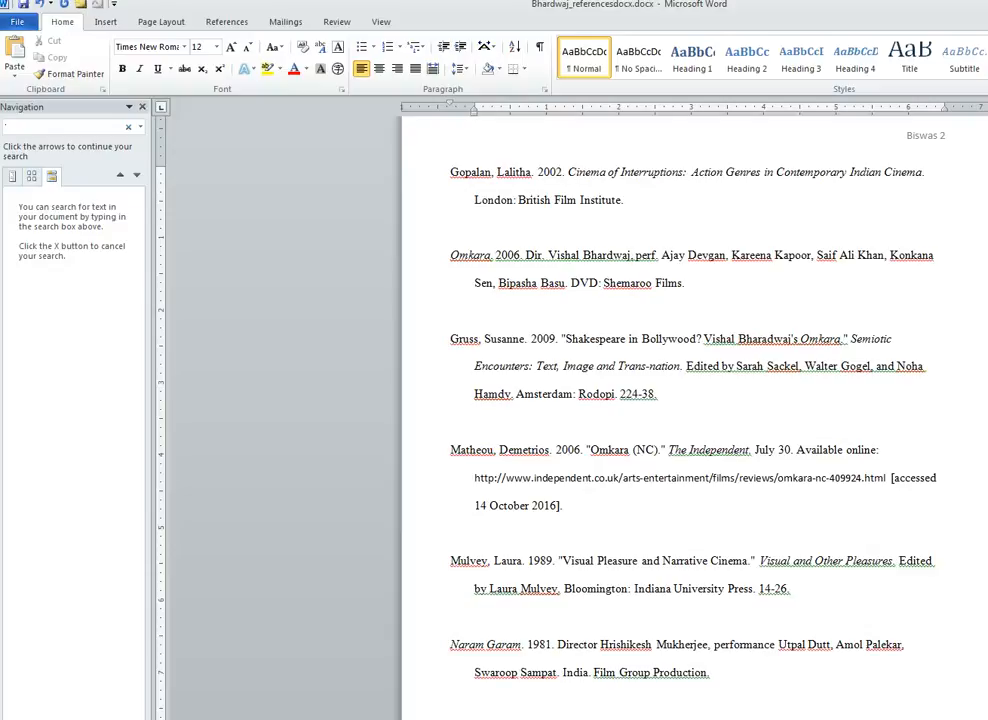
- Abbreviate 'Director' to 'Dir.' and 'performance' to 'perf.' in the Naram Garam entry
click(577, 644)
key(Delete)
key(Delete)
key(Delete)
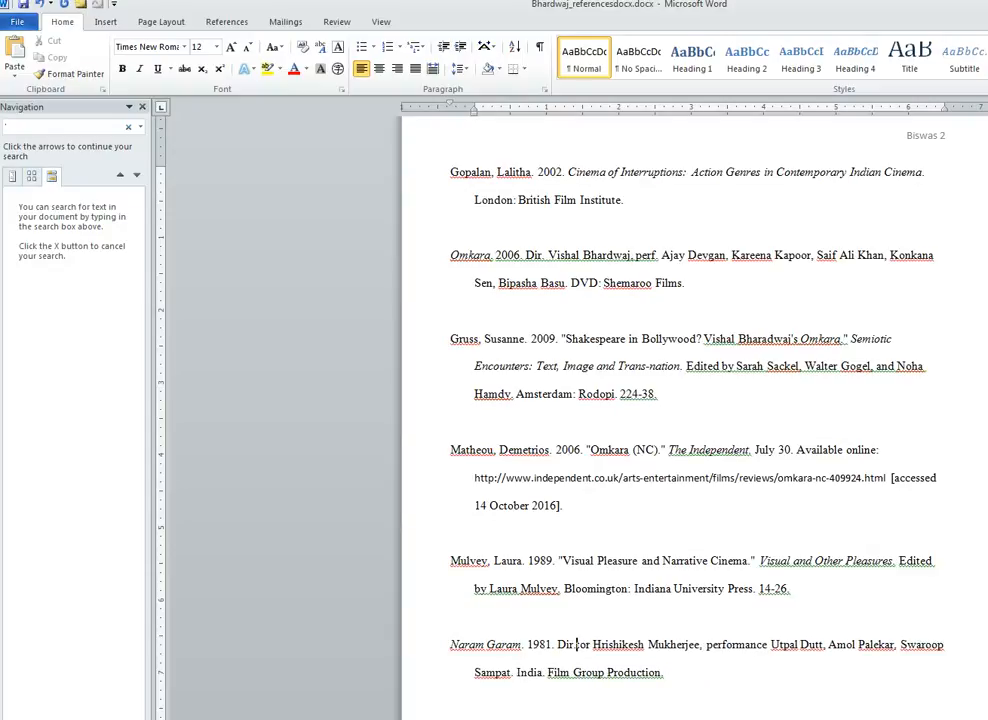
key(Delete)
key(Delete)
text(.)
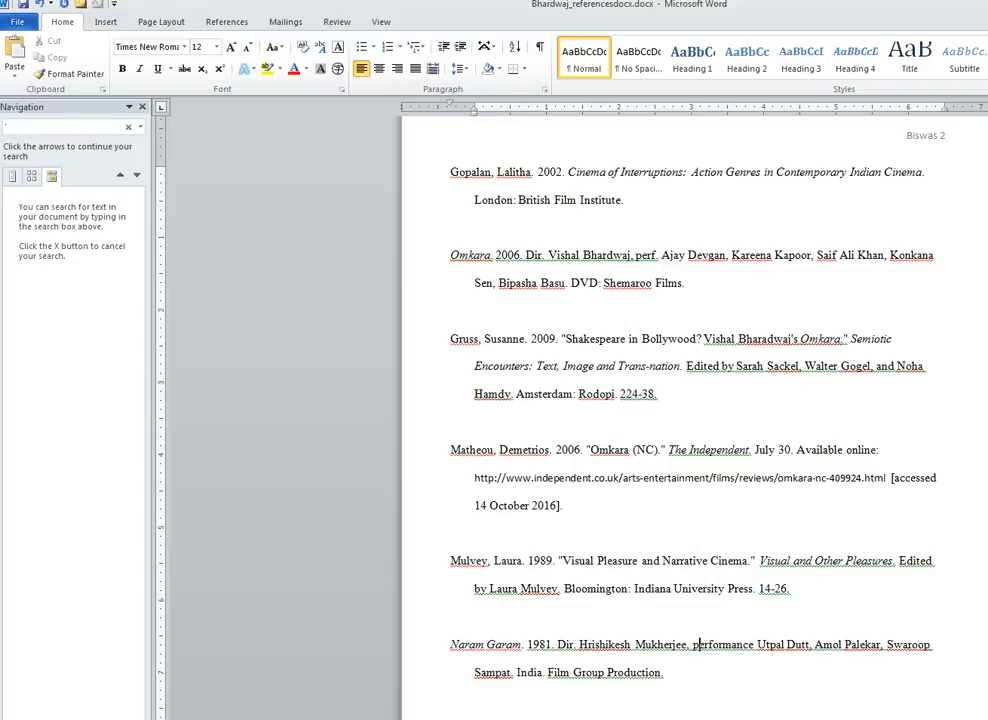
click(717, 644)
text(.)
key(Delete)
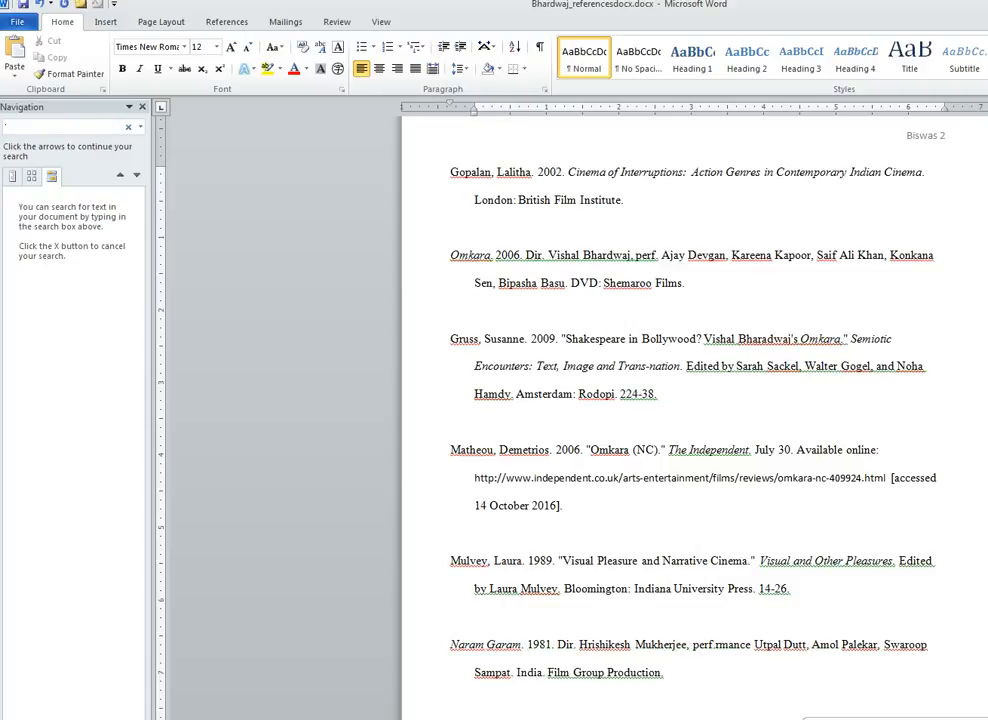
key(Delete)
key(Delete)
key(Delete)
key(Delete)
key(Delete)
key(Delete)
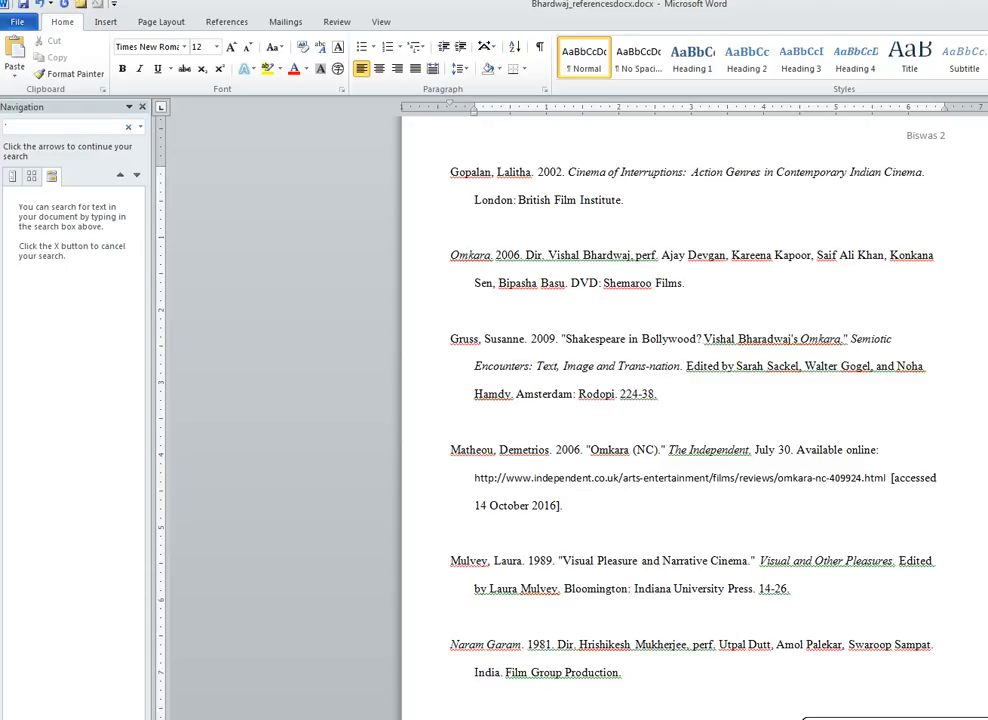
scroll(717, 717, down, 1)
- In the Shahryar entry, insert '2006.' after the author, capitalise 'Top', and remove the year after August 1
key(Down)
key(Down)
key(Down)
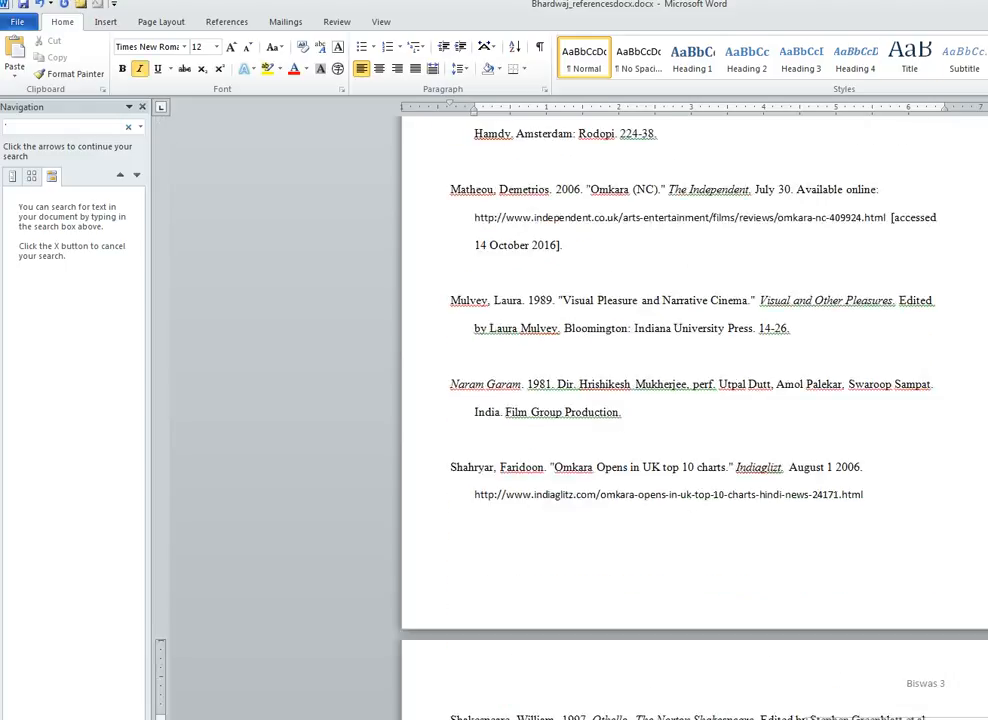
click(551, 467)
text(2006.)
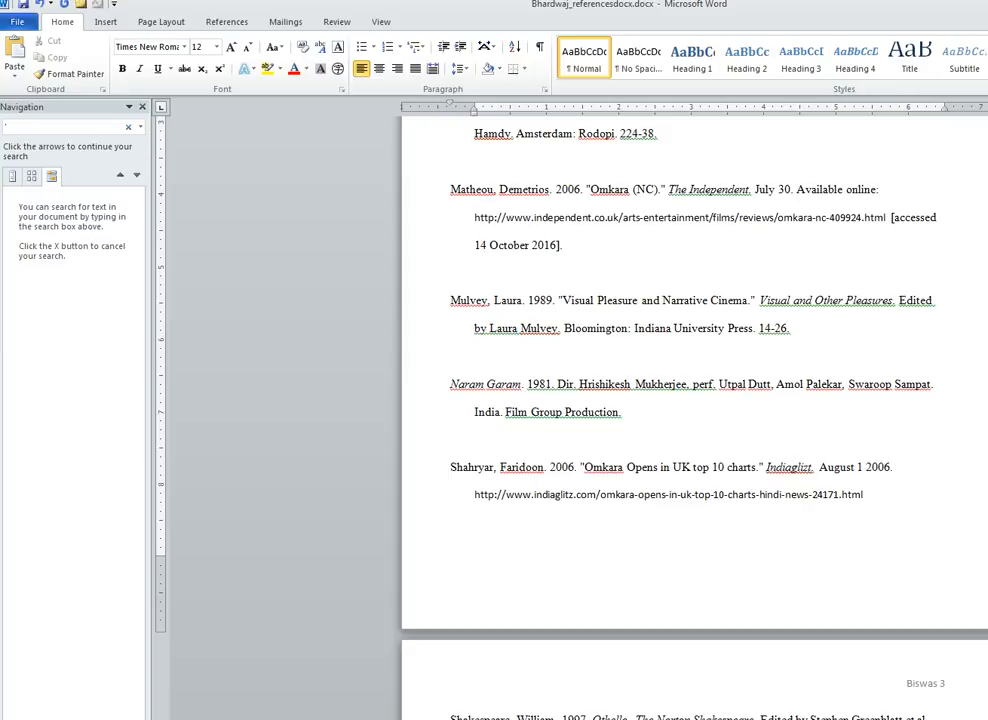
key(BackSpace)
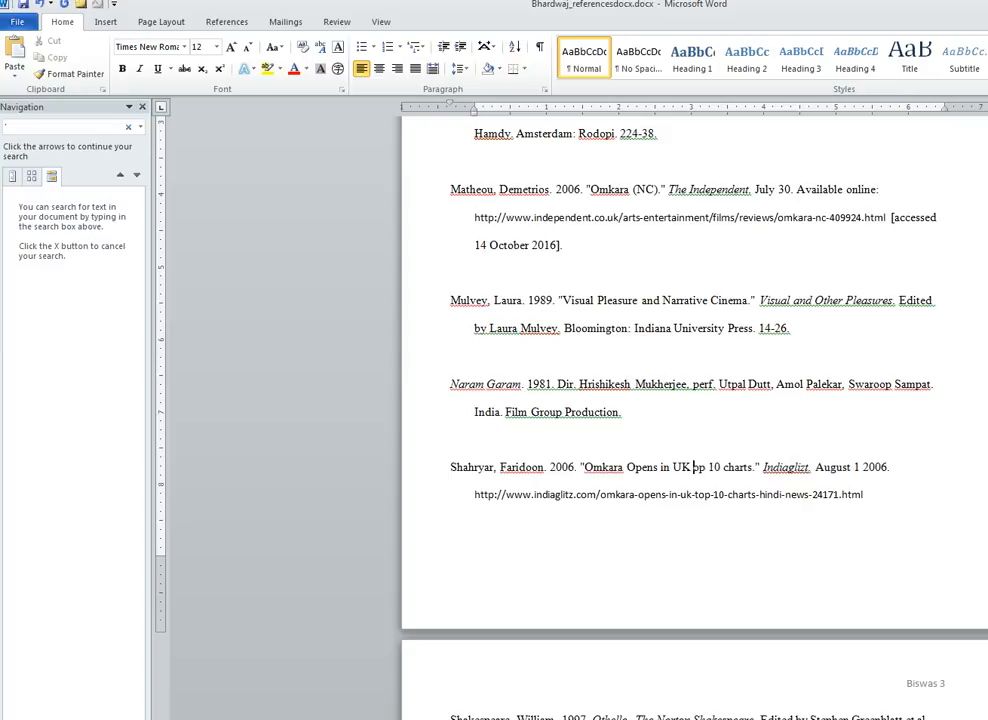
text(T)
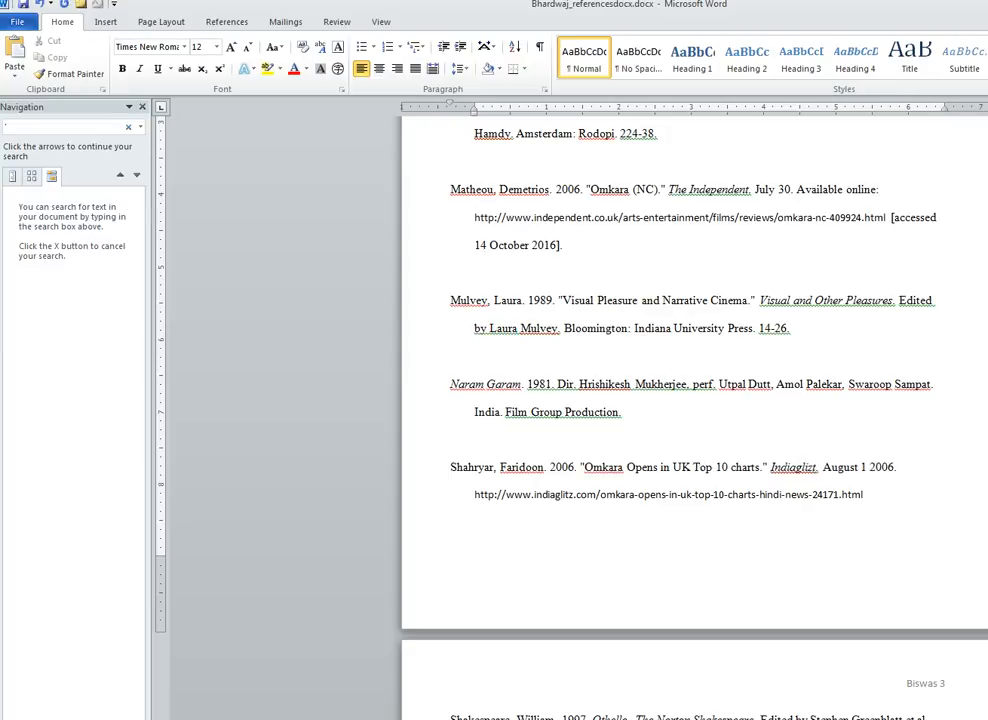
click(869, 466)
key(Delete)
key(Delete)
key(Delete)
key(Delete)
key(Delete)
key(Delete)
text(.)
- Add 'Available online:' before the indiaglitz URL and paste '[accessed 14 October 2016].' after it
key(Down)
key(Home)
text(Available)
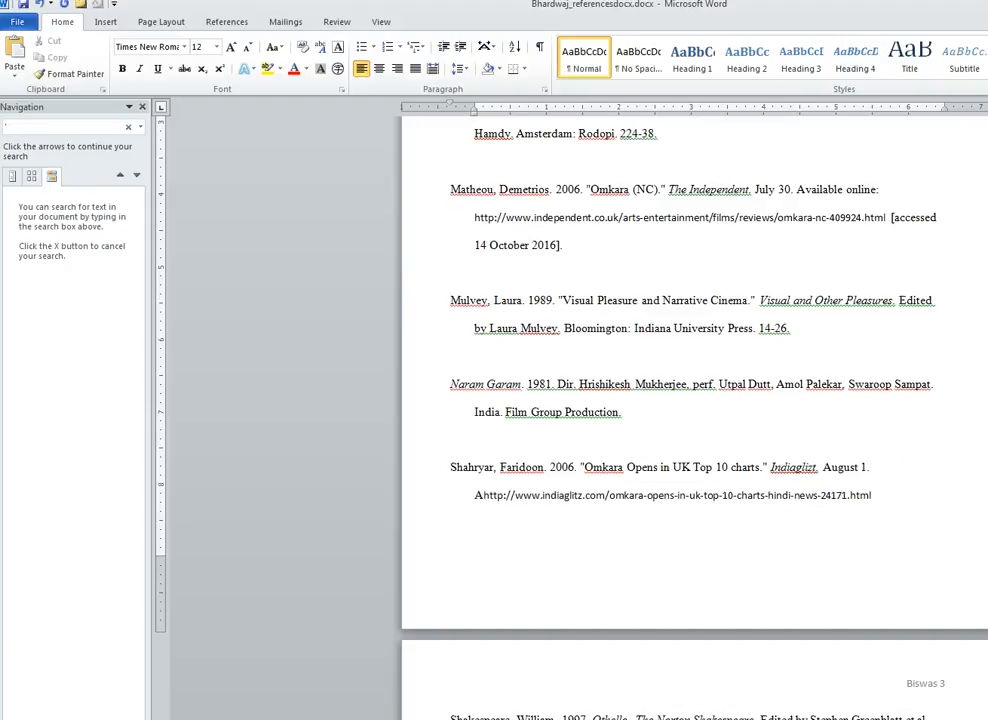
text( online:)
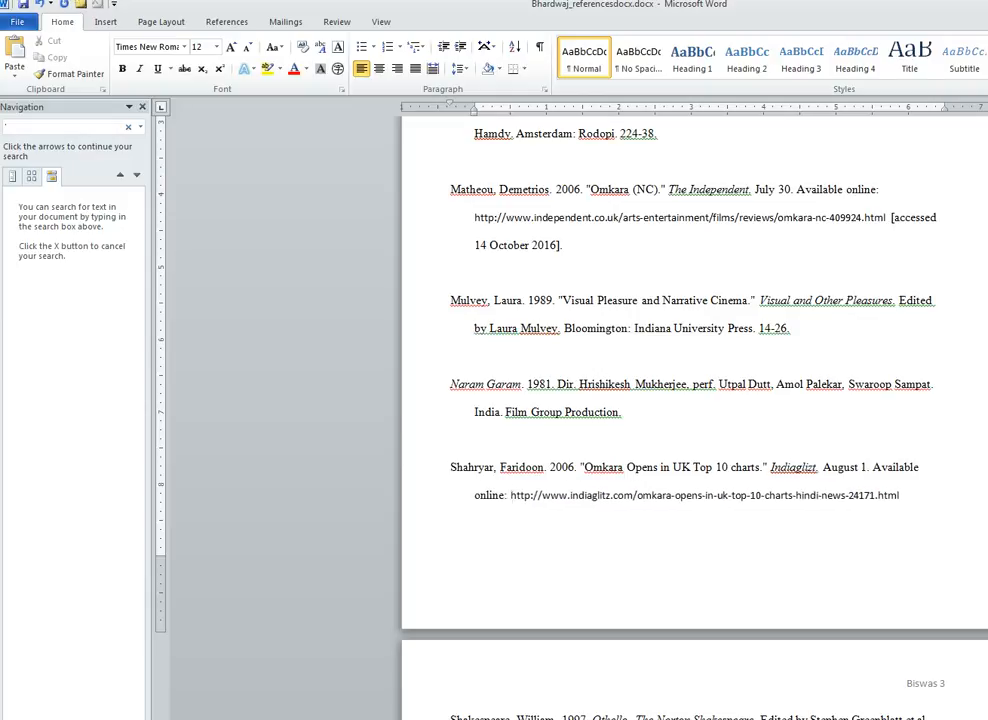
click(900, 495)
drag(891, 218, 567, 246)
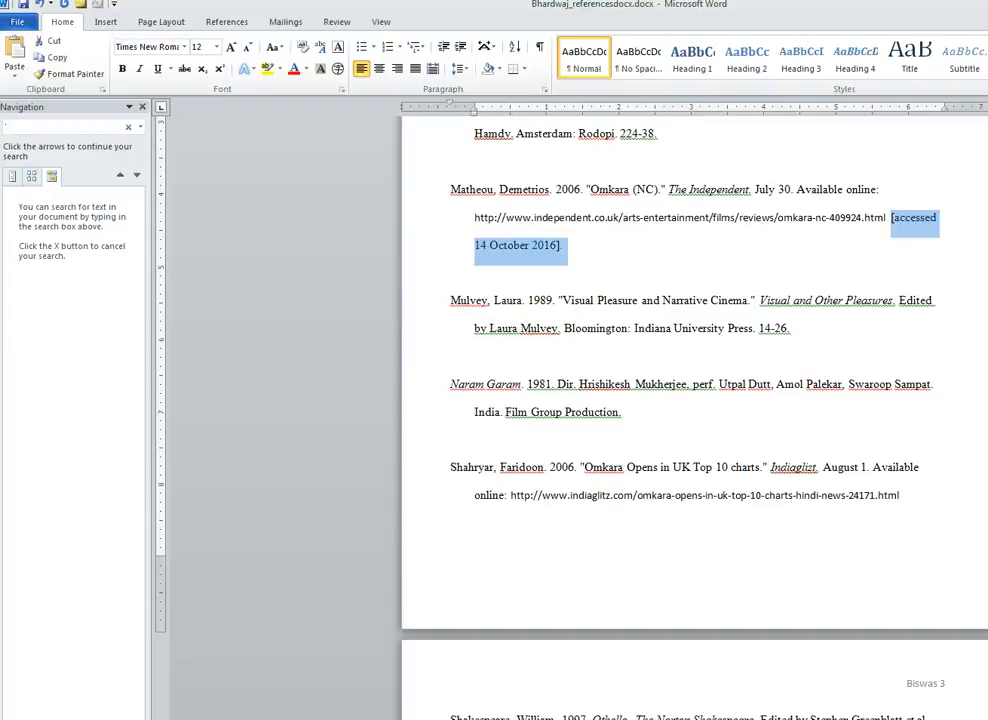
click(900, 495)
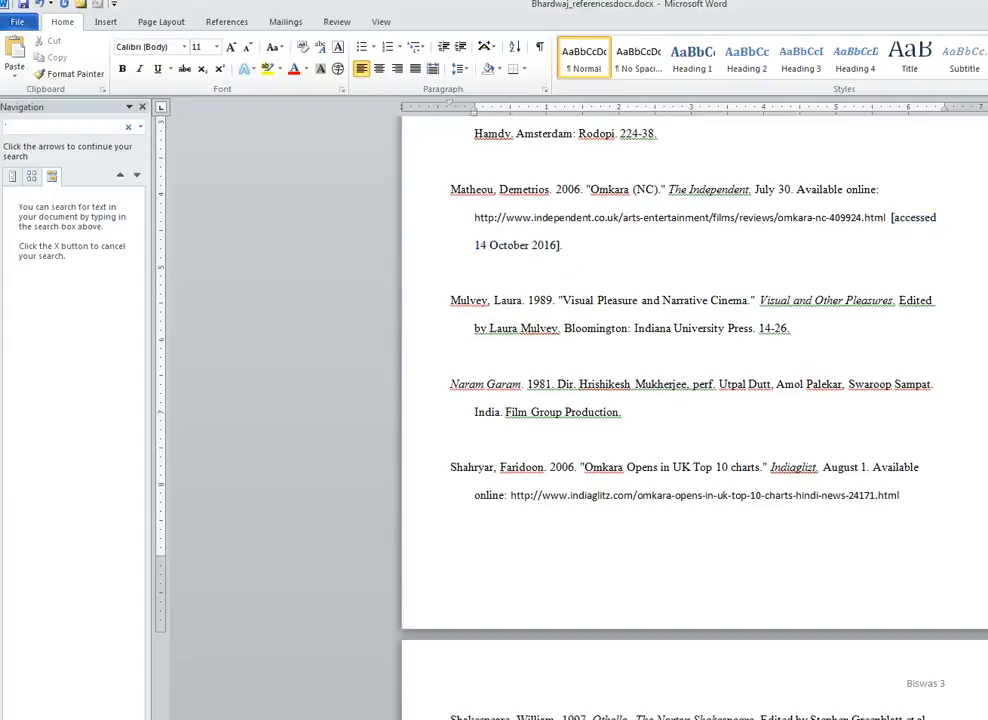
text([accessed 14 October 2016].)
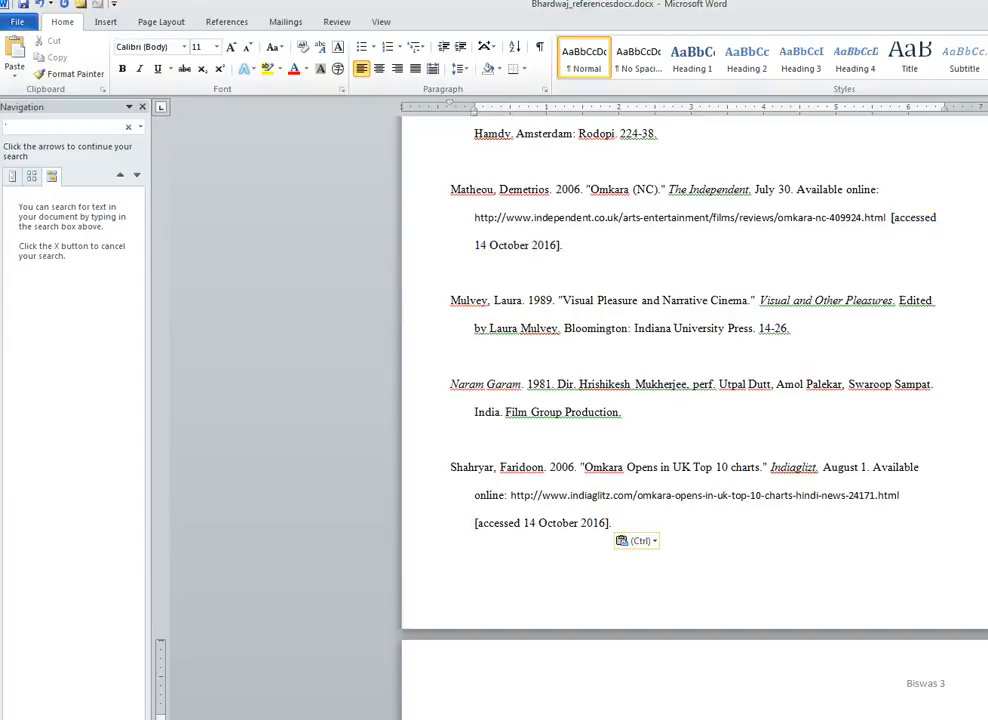
scroll(694, 400, down, 4)
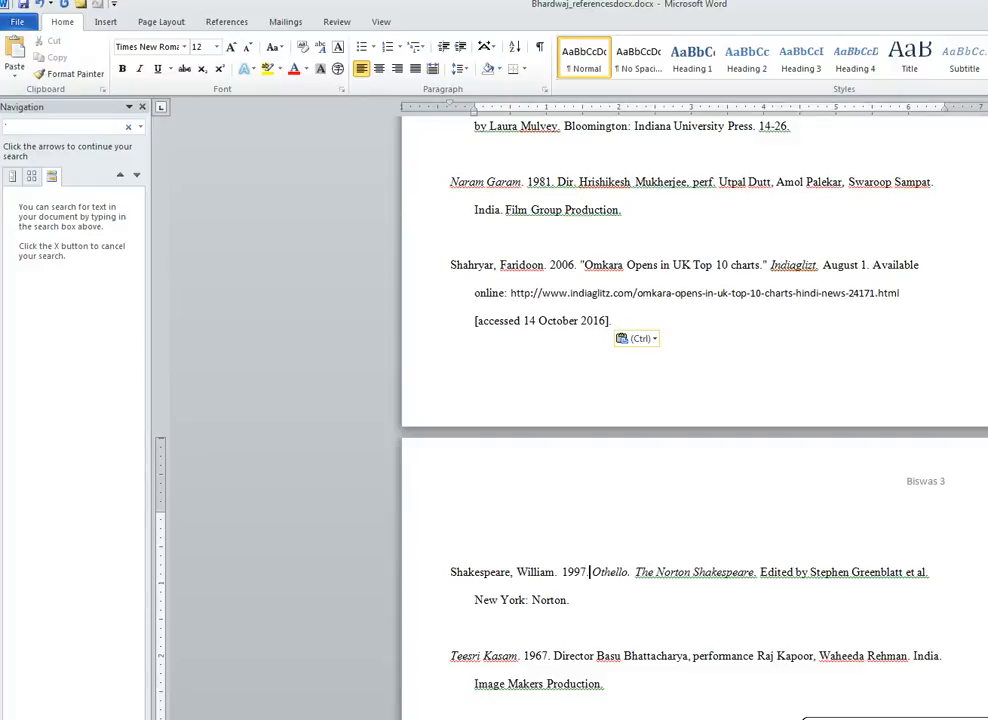
click(933, 572)
click(572, 600)
- In the Trivedi entry, change 'Eds.' to 'Edited by' and put 'In' before the book title
scroll(695, 420, down, 2)
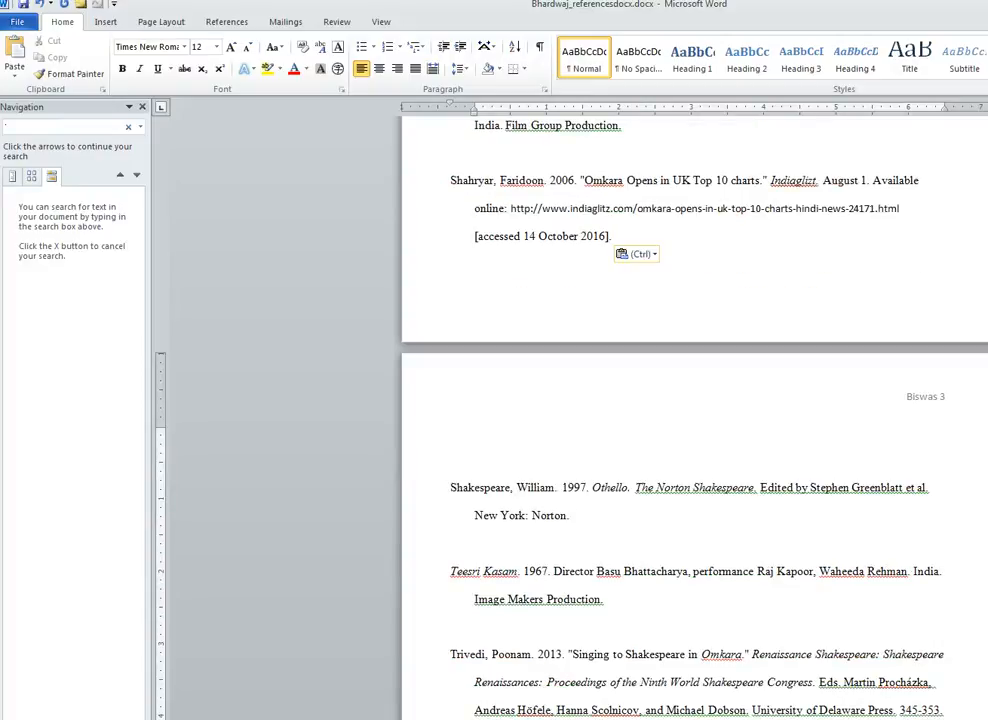
scroll(695, 420, down, 2)
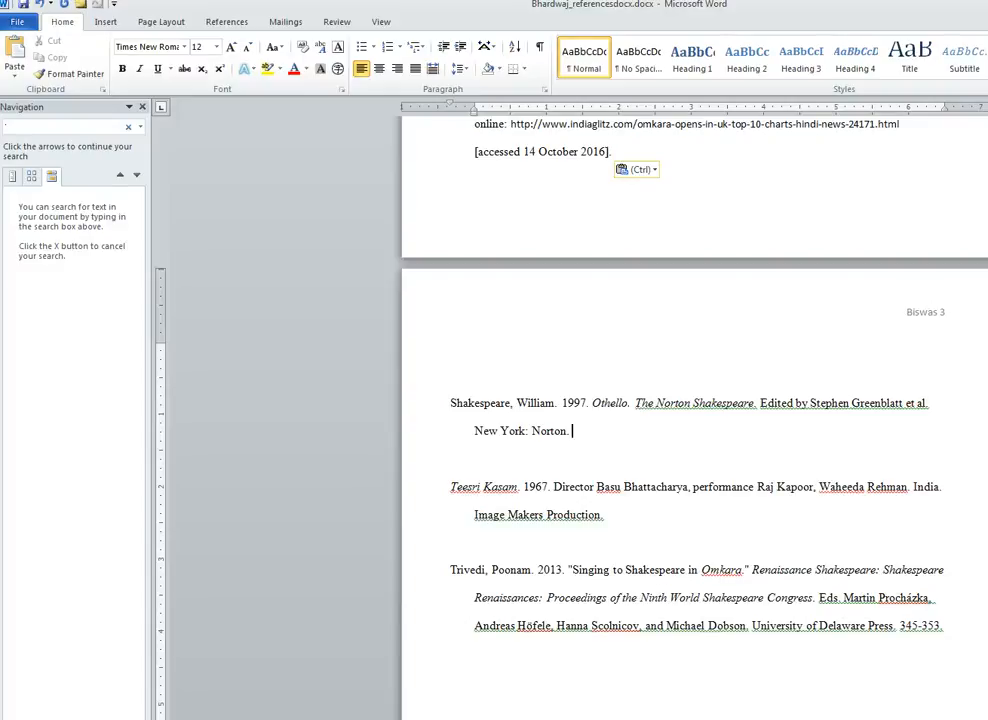
click(838, 597)
key(BackSpace)
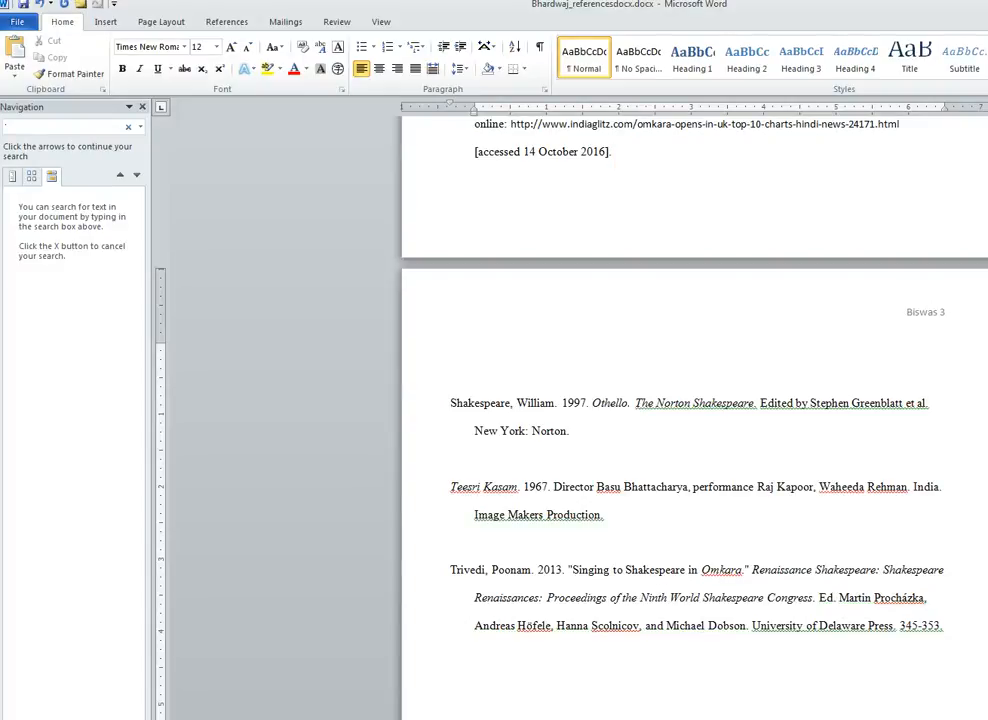
text(ited by)
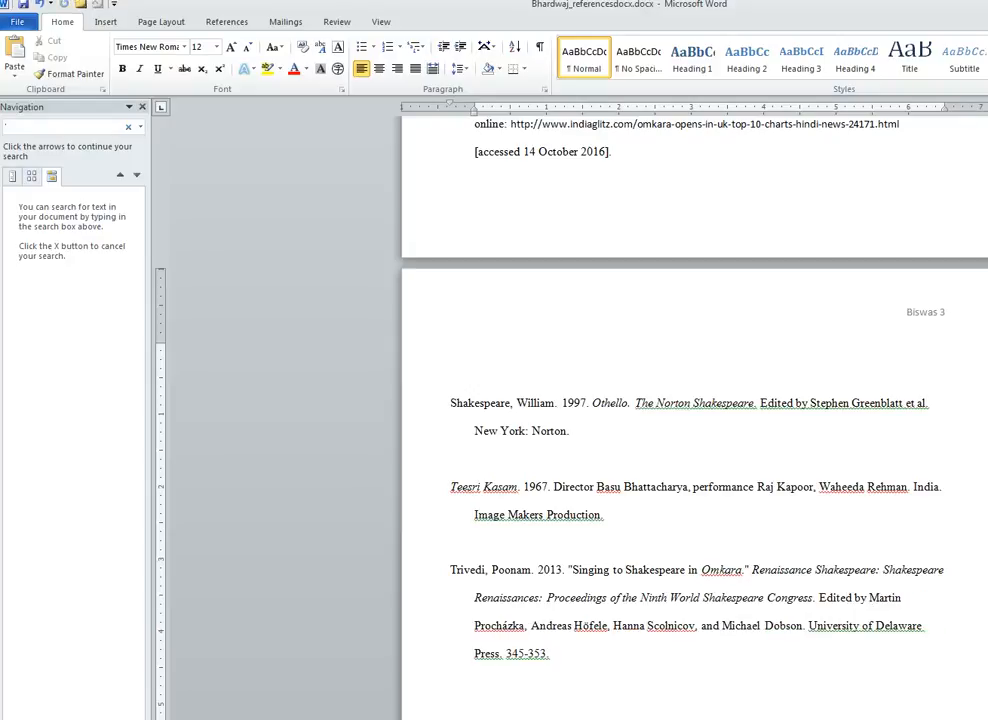
click(752, 570)
text(In)
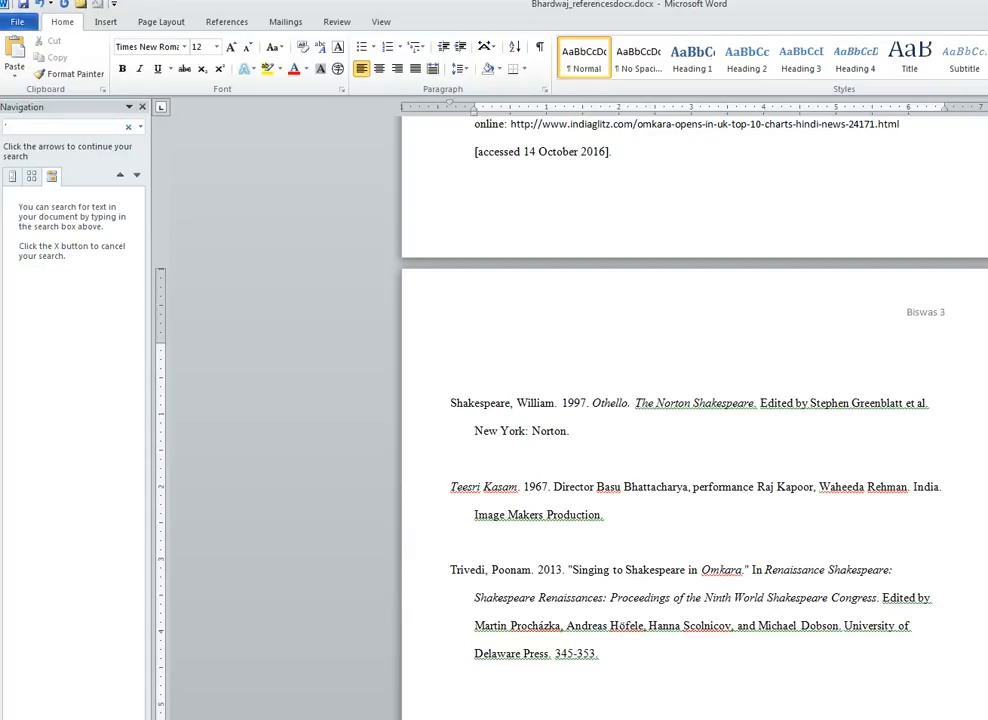
- Add '. Newark:' after the last editor and shorten the page range to 345-53
click(842, 625)
text(. Newark:)
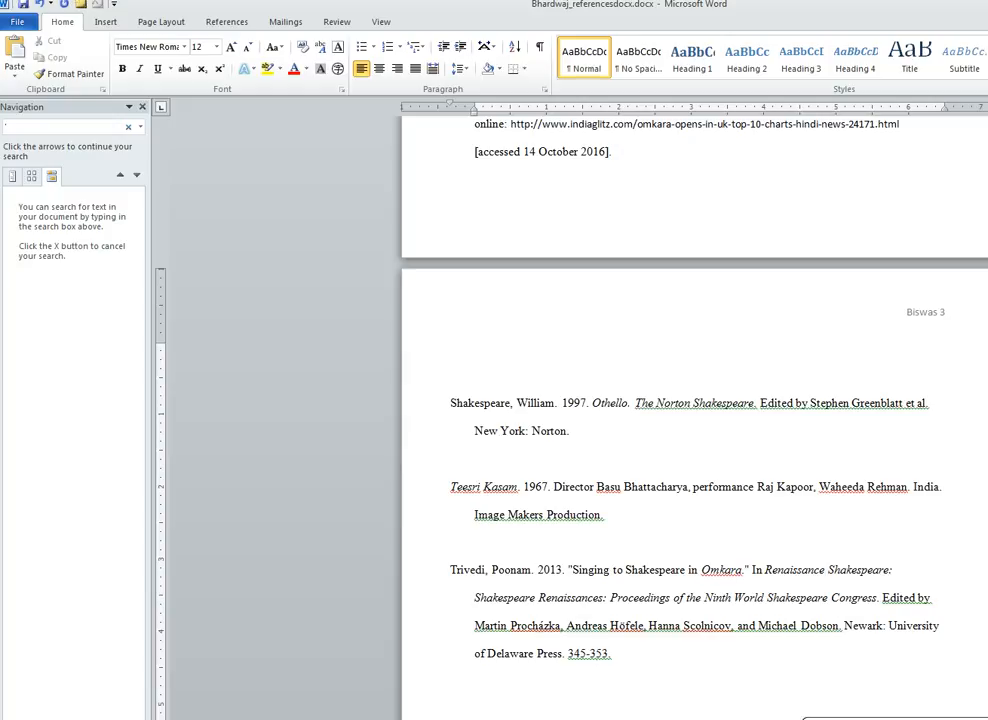
key(BackSpace)
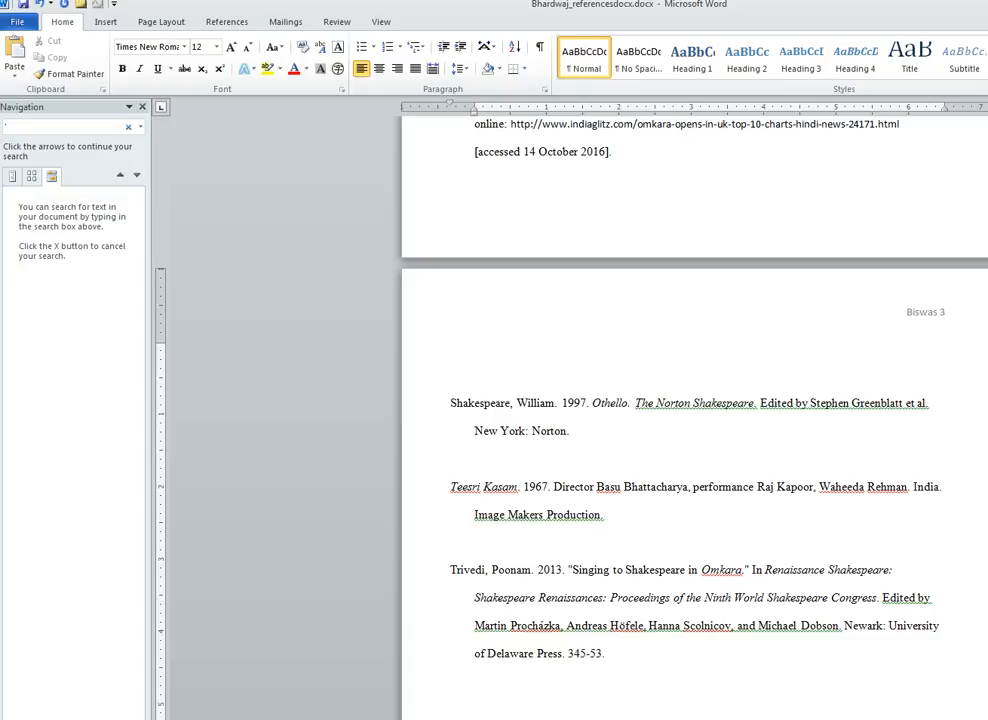
click(749, 627)
scroll(749, 627, down, 4)
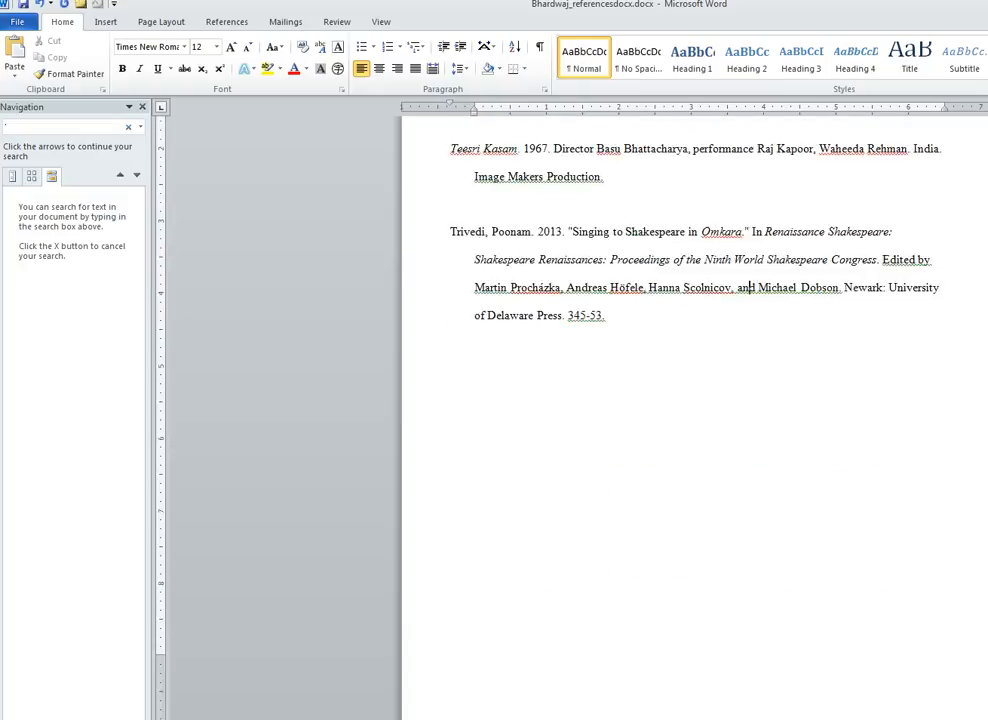